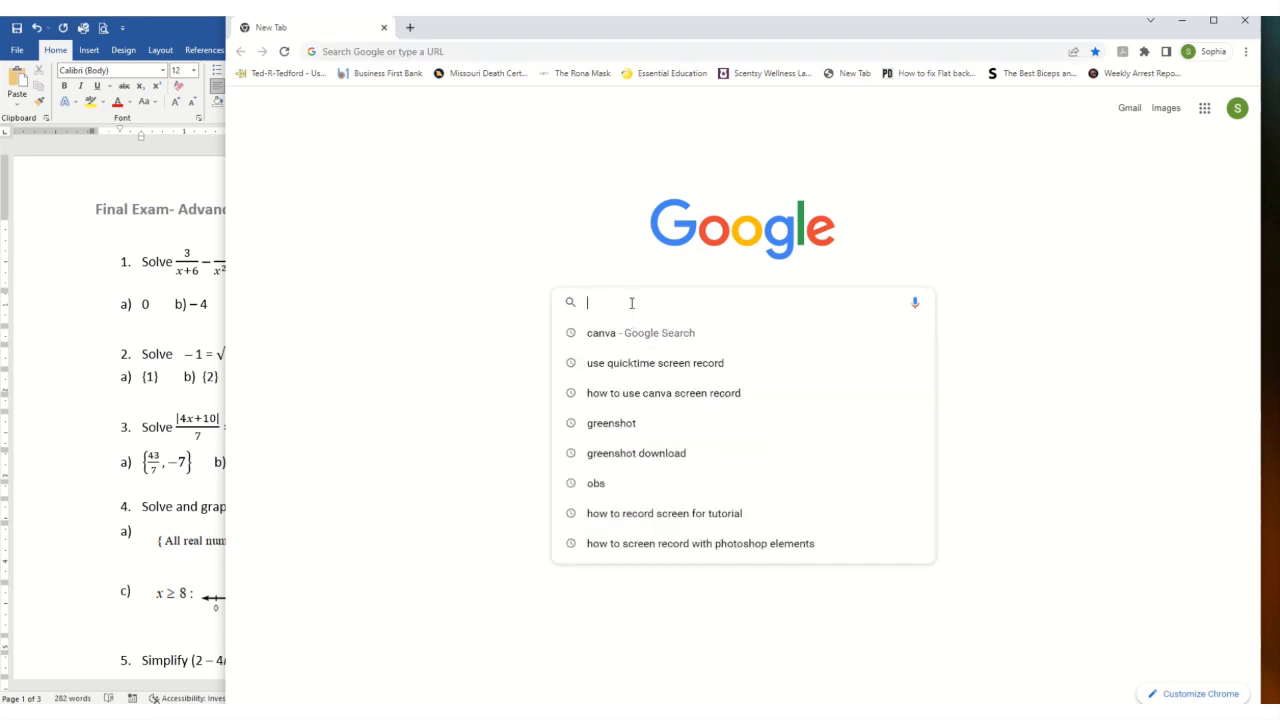
# Step: Search Google for "greenshot download" and view the Downloads page on getgreenshot.org, closing it when done
pyautogui.write('greenshot')
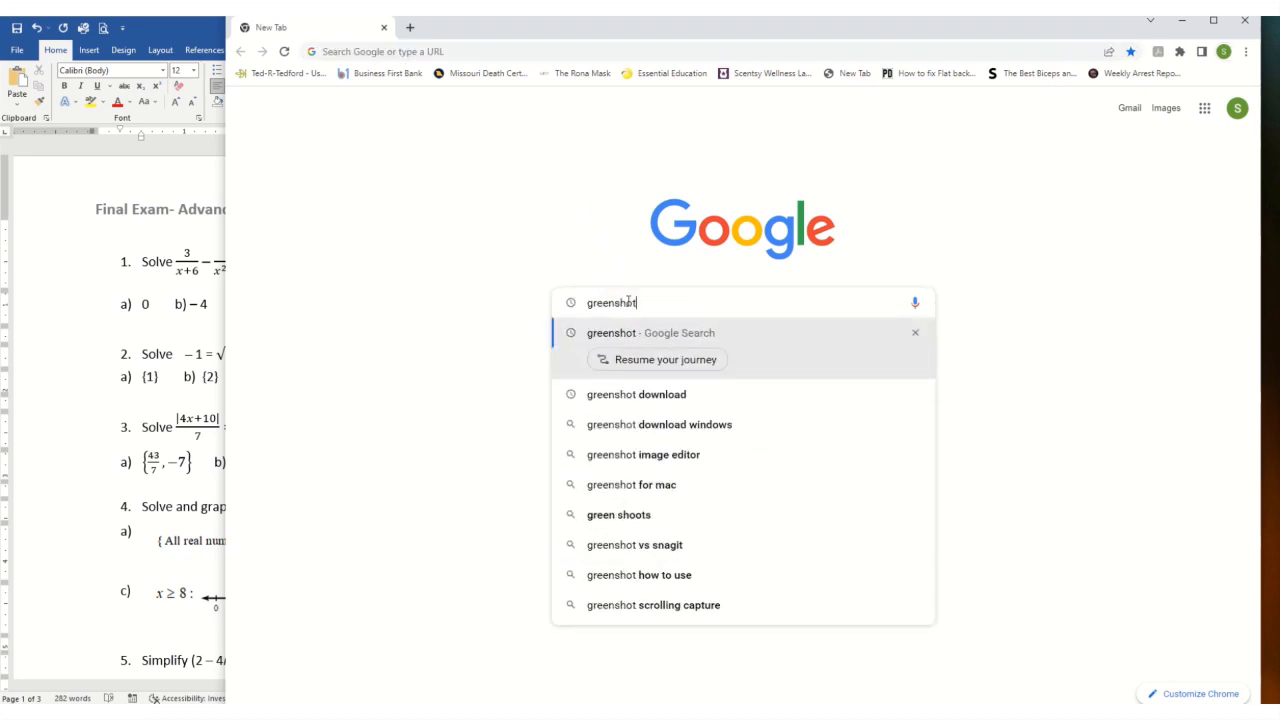
pyautogui.click(652, 404)
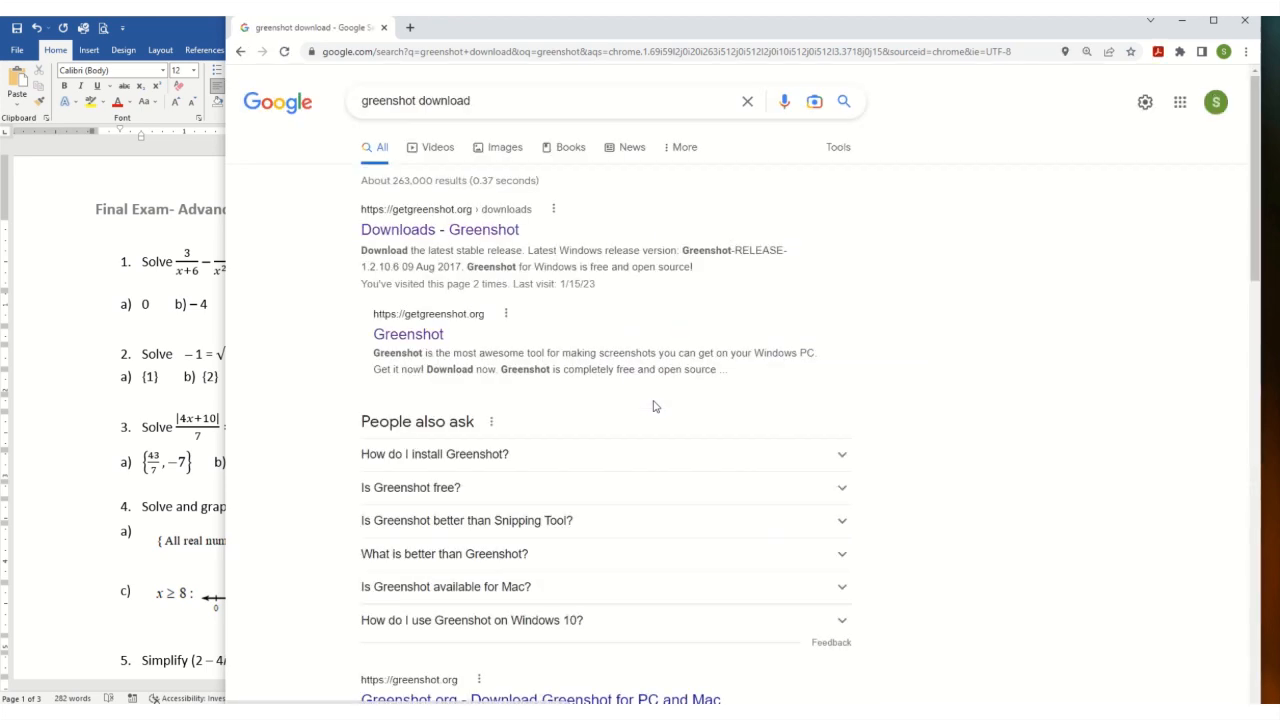
pyautogui.click(457, 233)
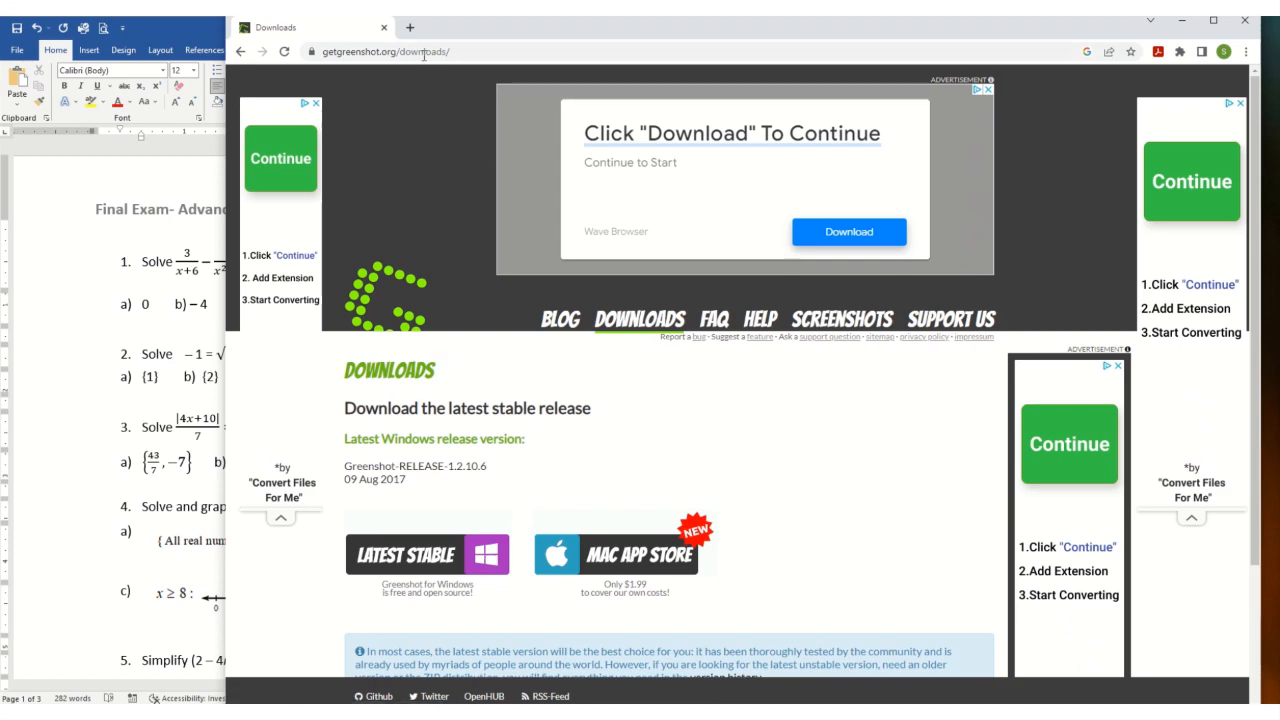
pyautogui.click(384, 27)
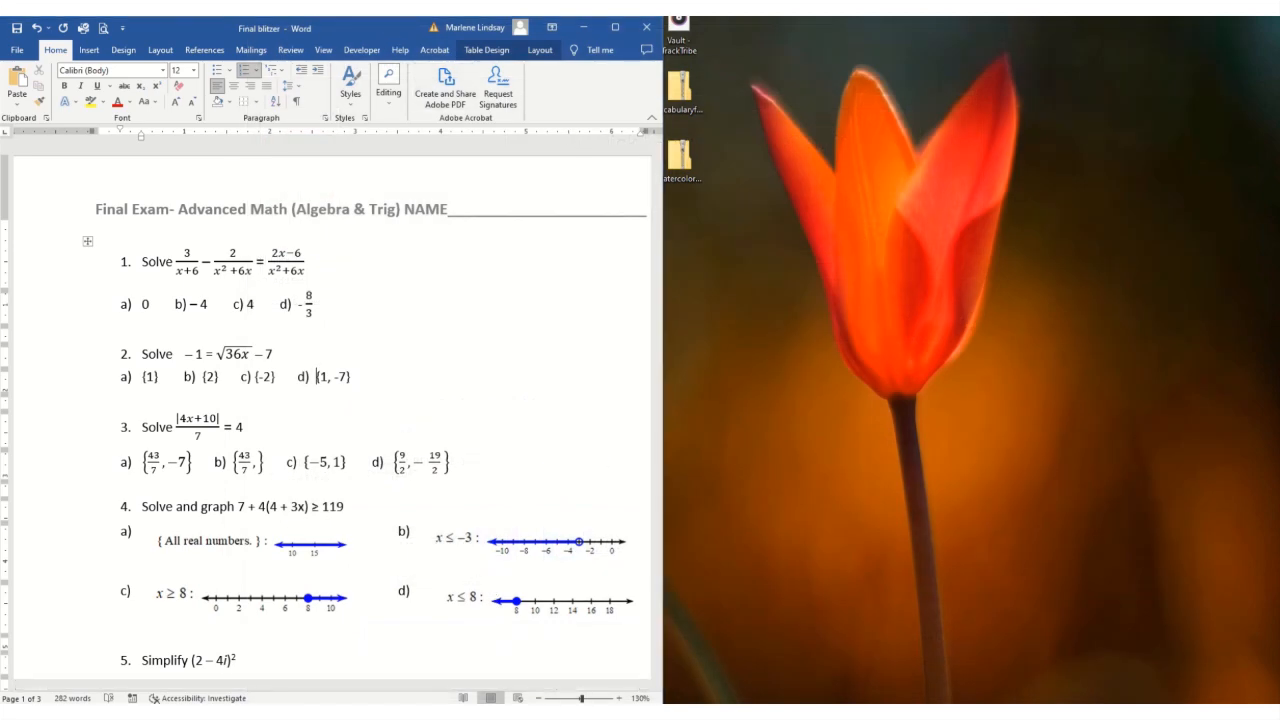
# Step: Switch to Chrome with the Person 2 profile and open the Alg2 folder in Google Drive
pyautogui.click(540, 712)
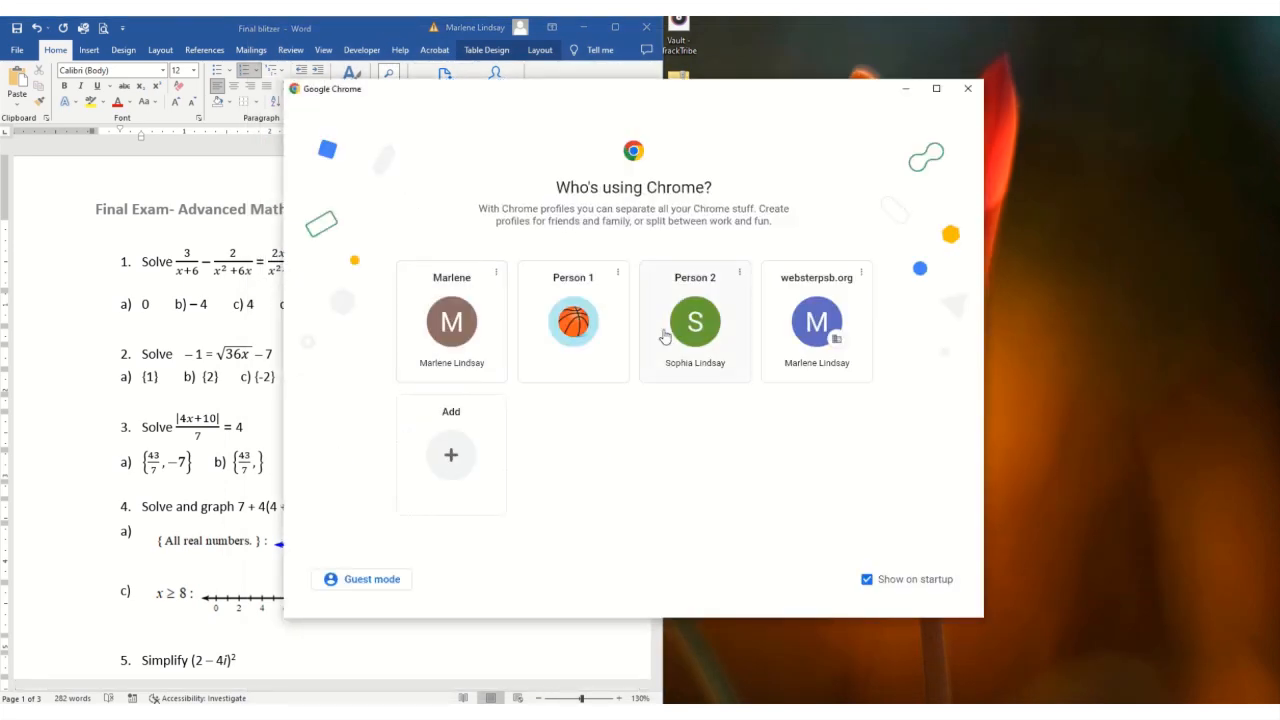
pyautogui.click(723, 337)
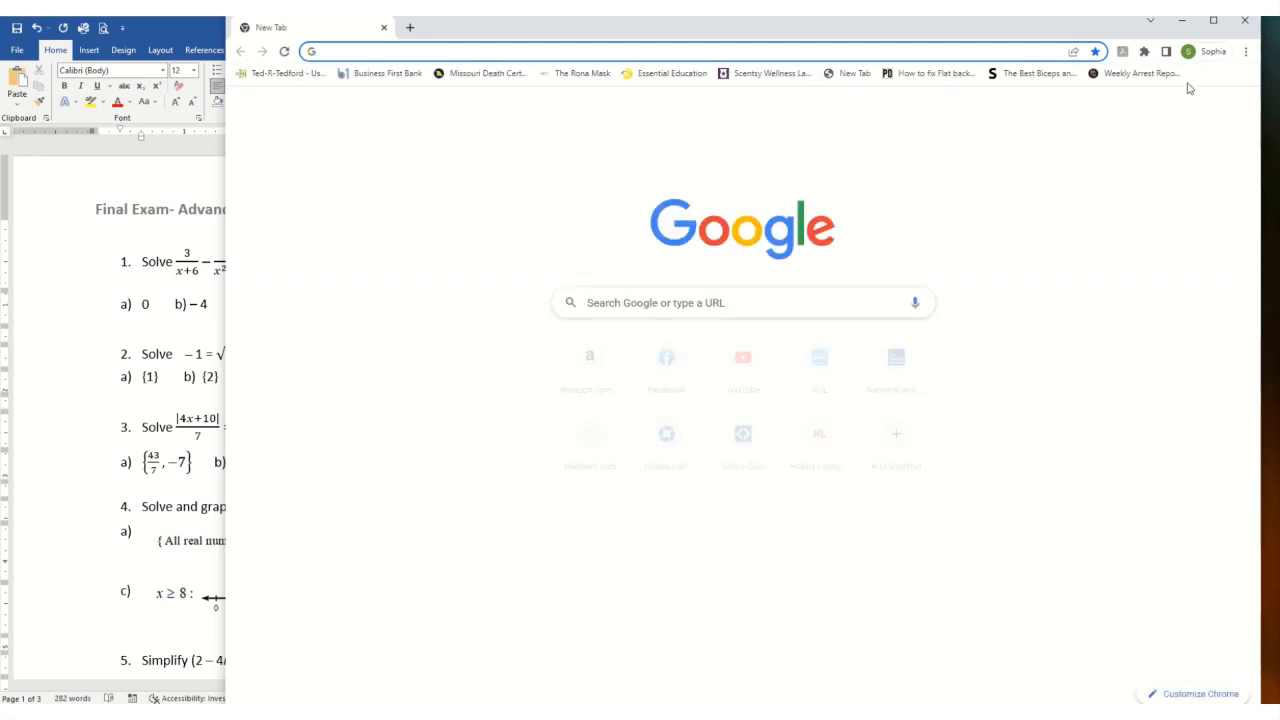
pyautogui.click(1204, 107)
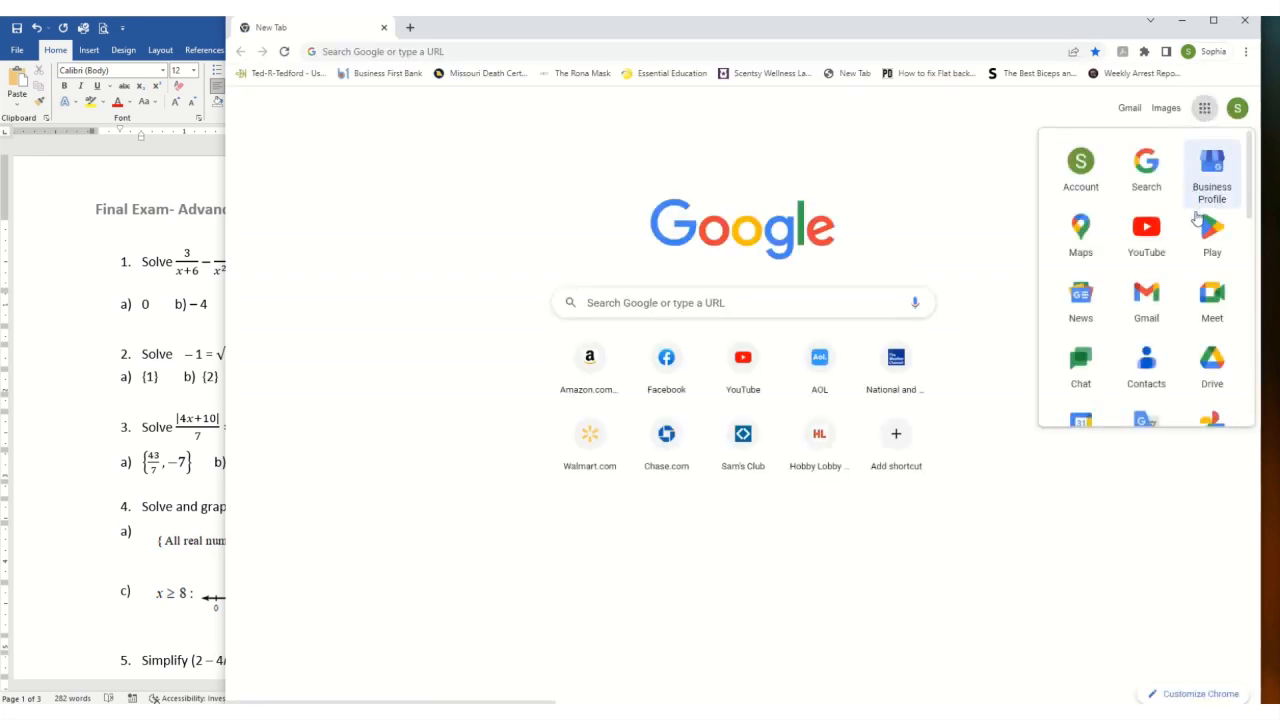
pyautogui.click(1213, 358)
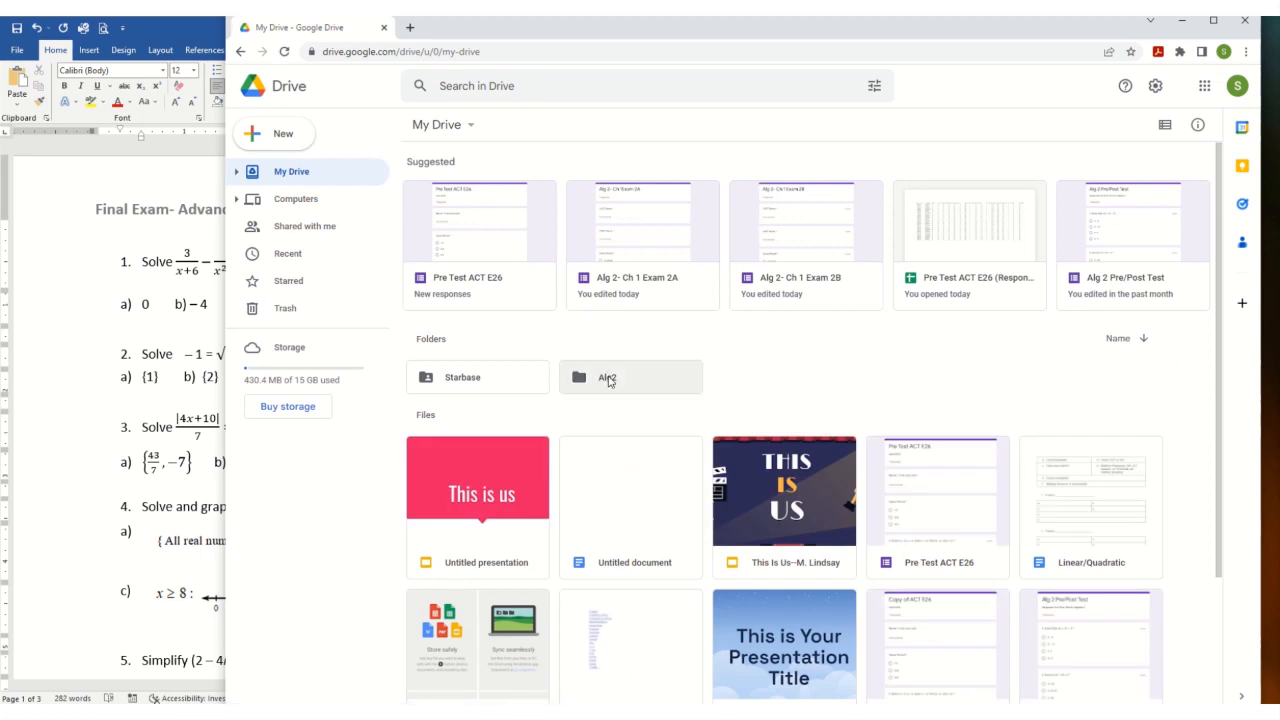
pyautogui.doubleClick(608, 380)
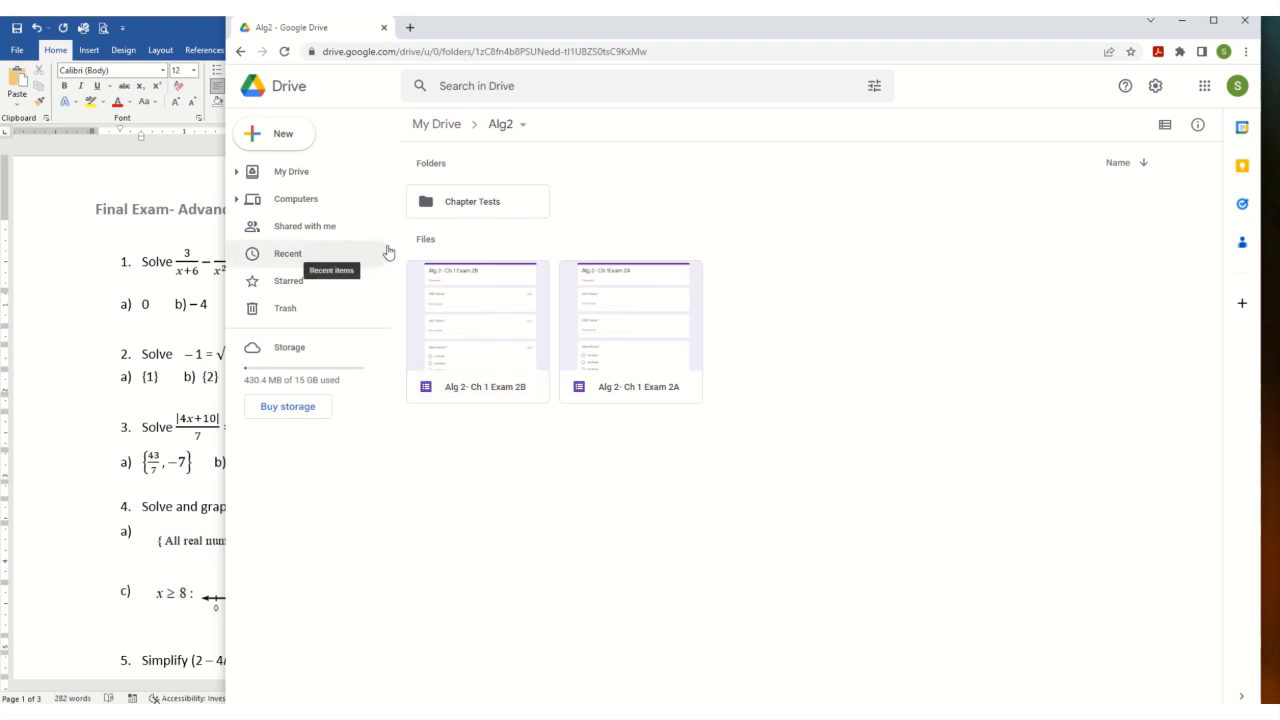
# Step: Create a blank Google Form in the Alg2 folder and title it "Final Exam Adv Math"
pyautogui.click(284, 134)
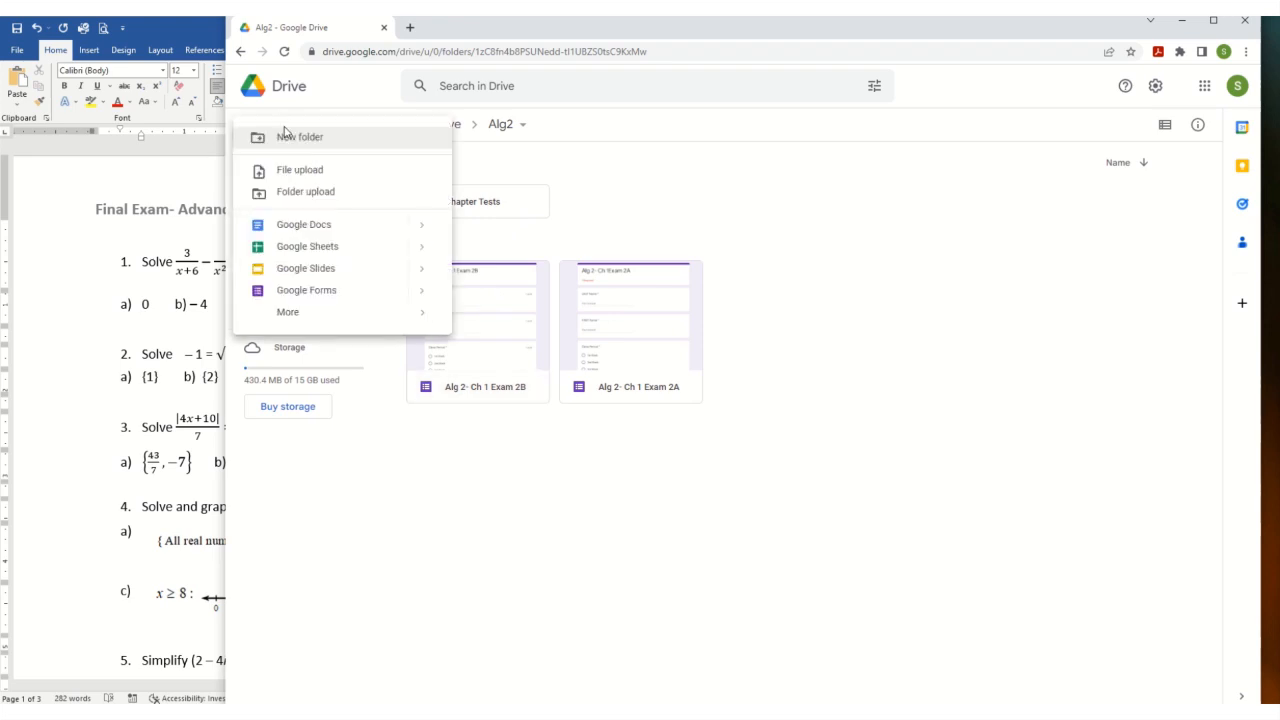
pyautogui.click(315, 291)
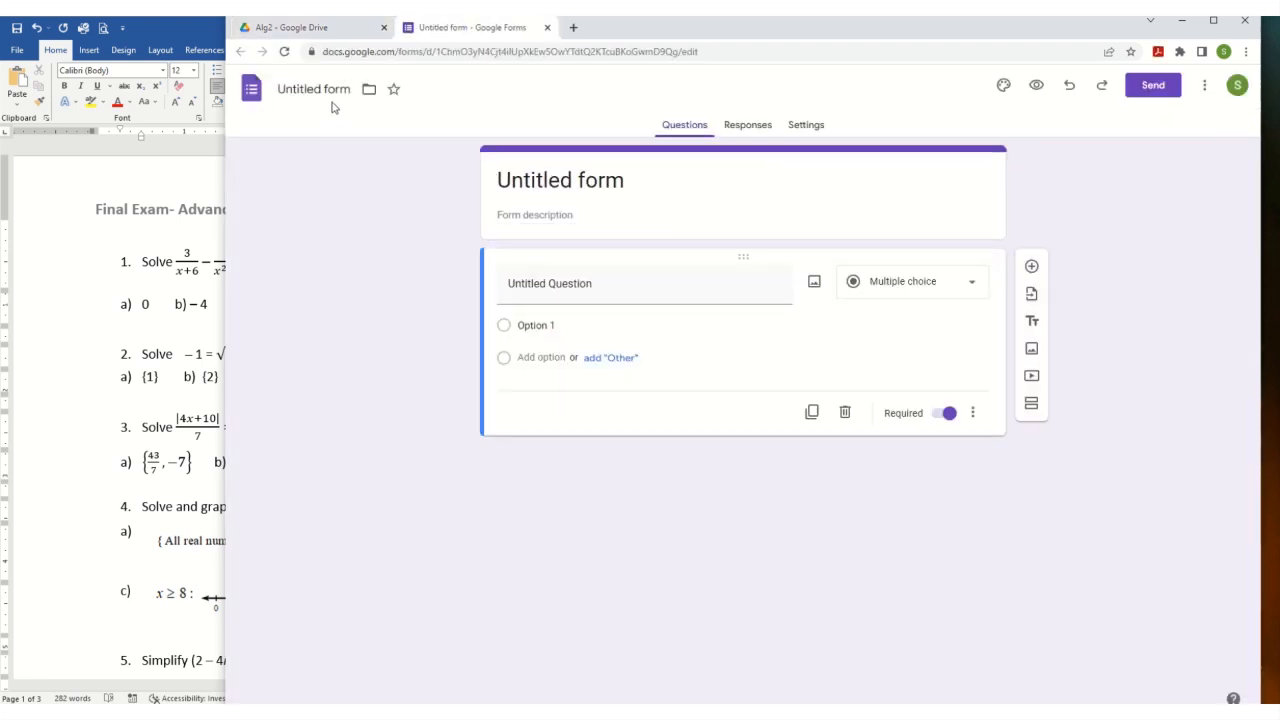
pyautogui.click(326, 88)
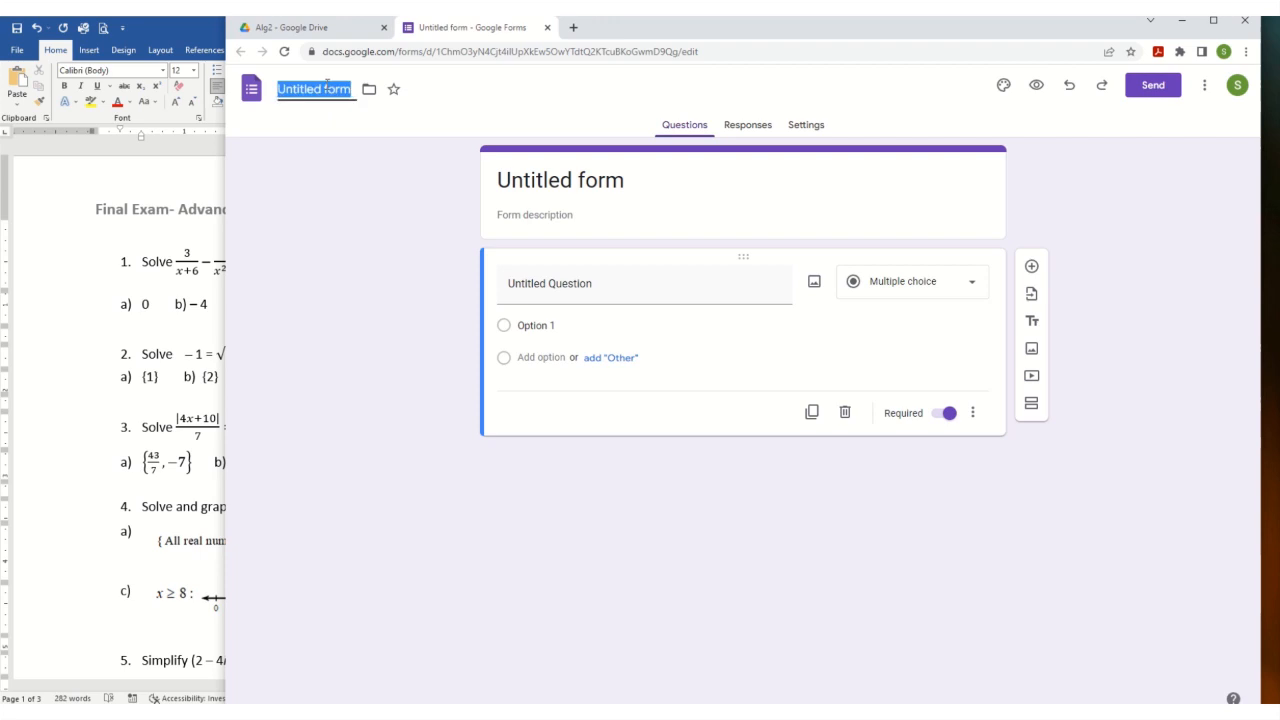
pyautogui.write('Final')
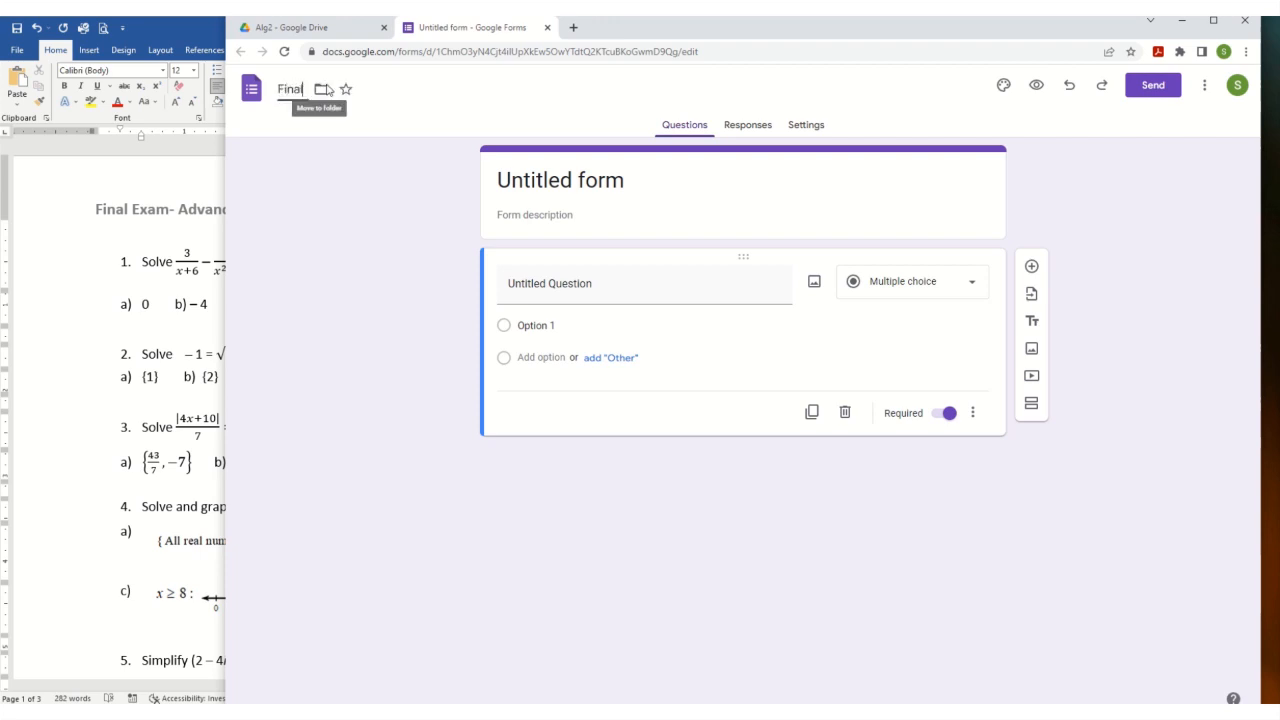
pyautogui.write(' Exam Ad')
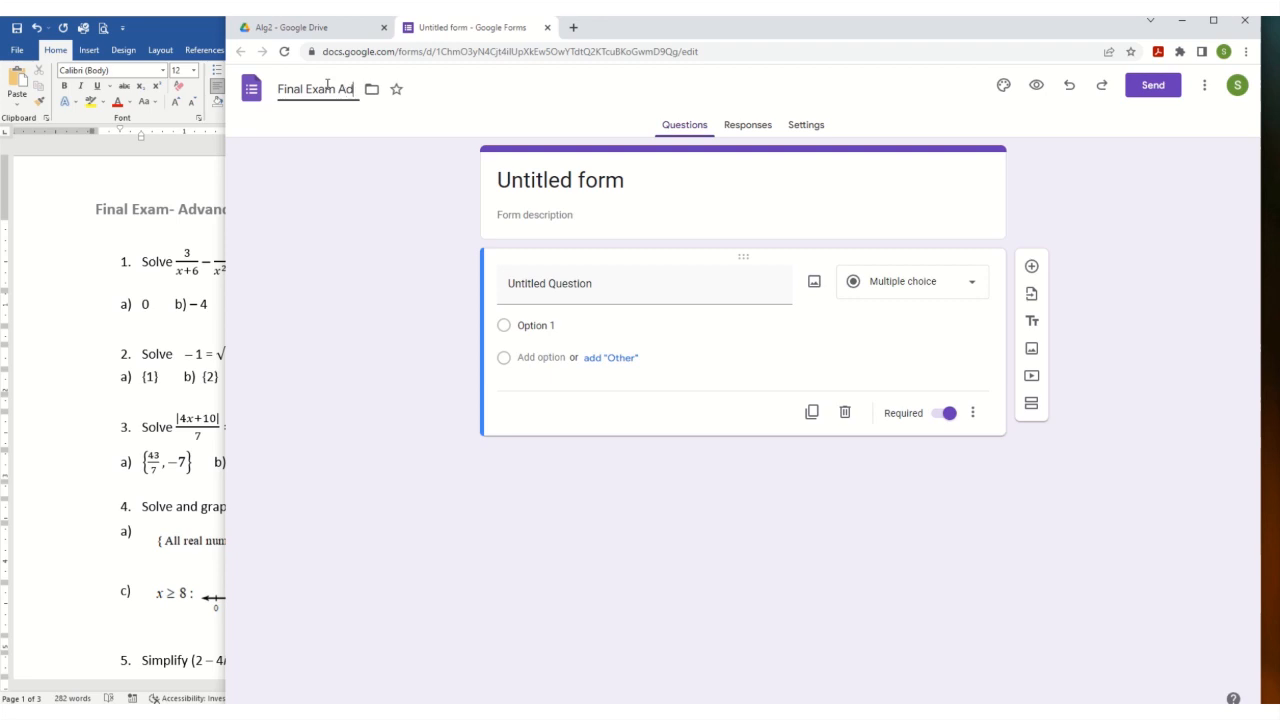
pyautogui.write('v Math')
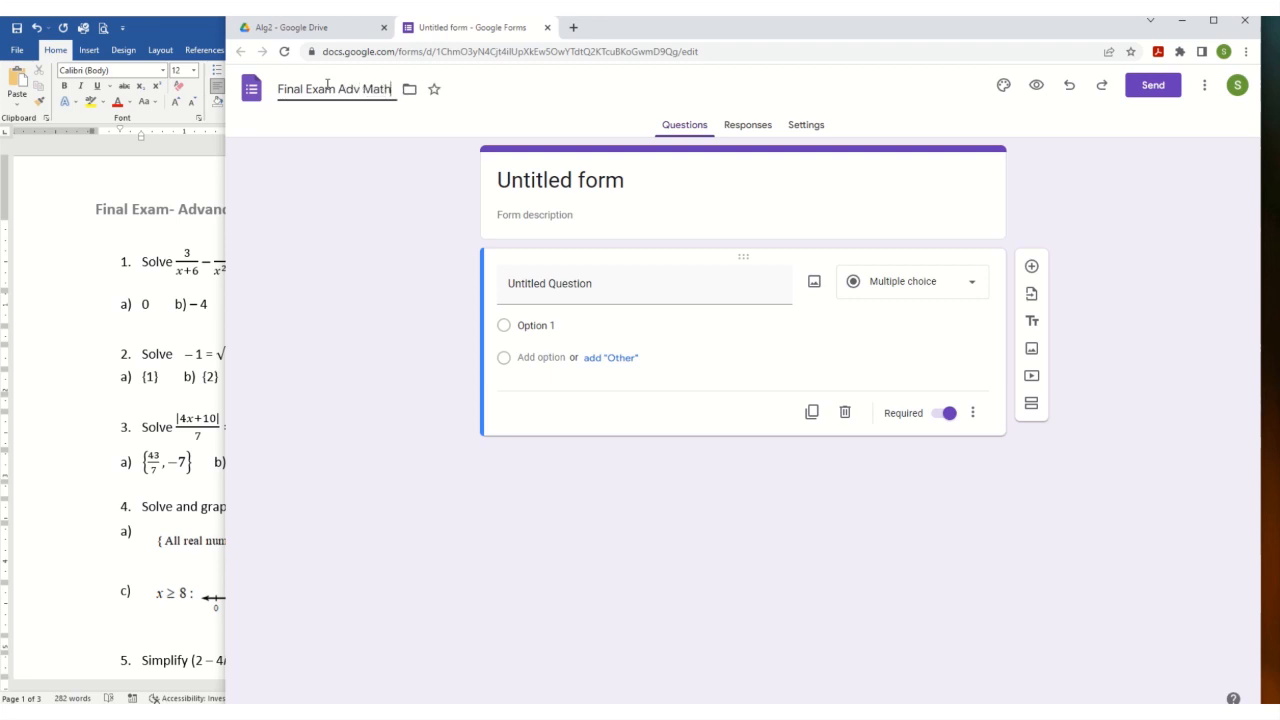
pyautogui.click(558, 205)
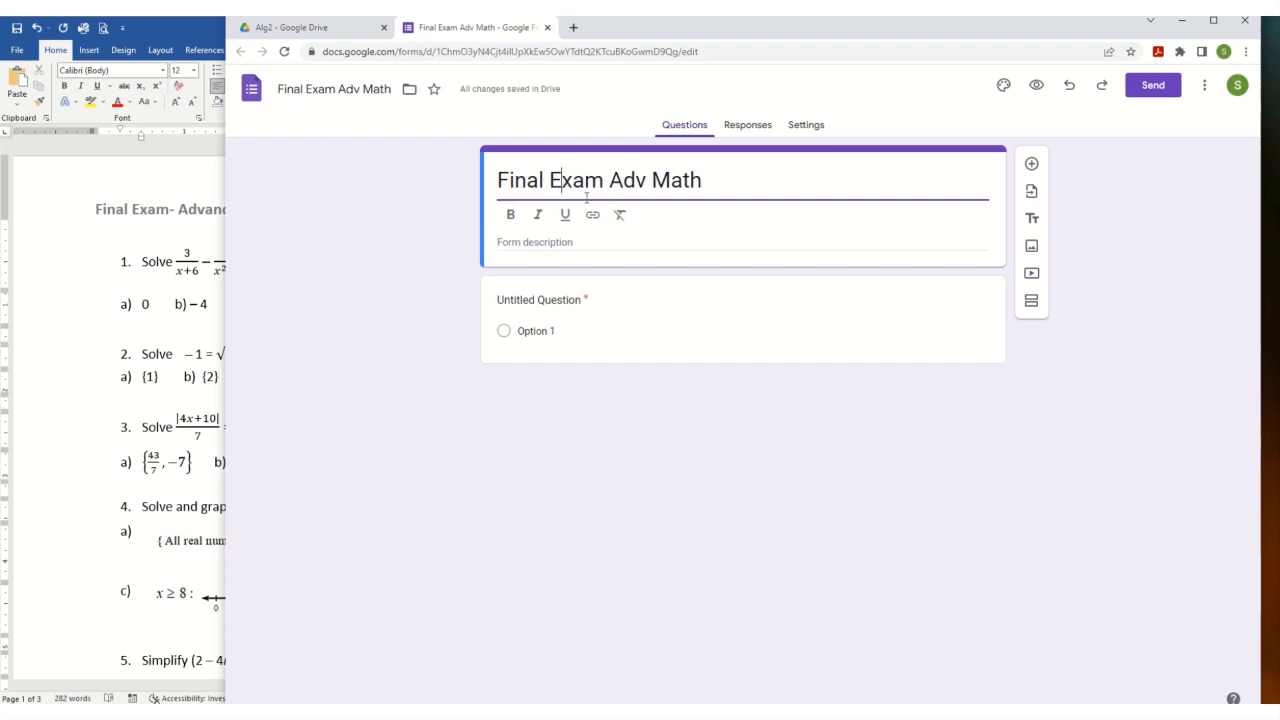
# Step: Make the untitled question a required short-answer "First Name" and add a required short-answer "Last Name" question below it
pyautogui.click(572, 329)
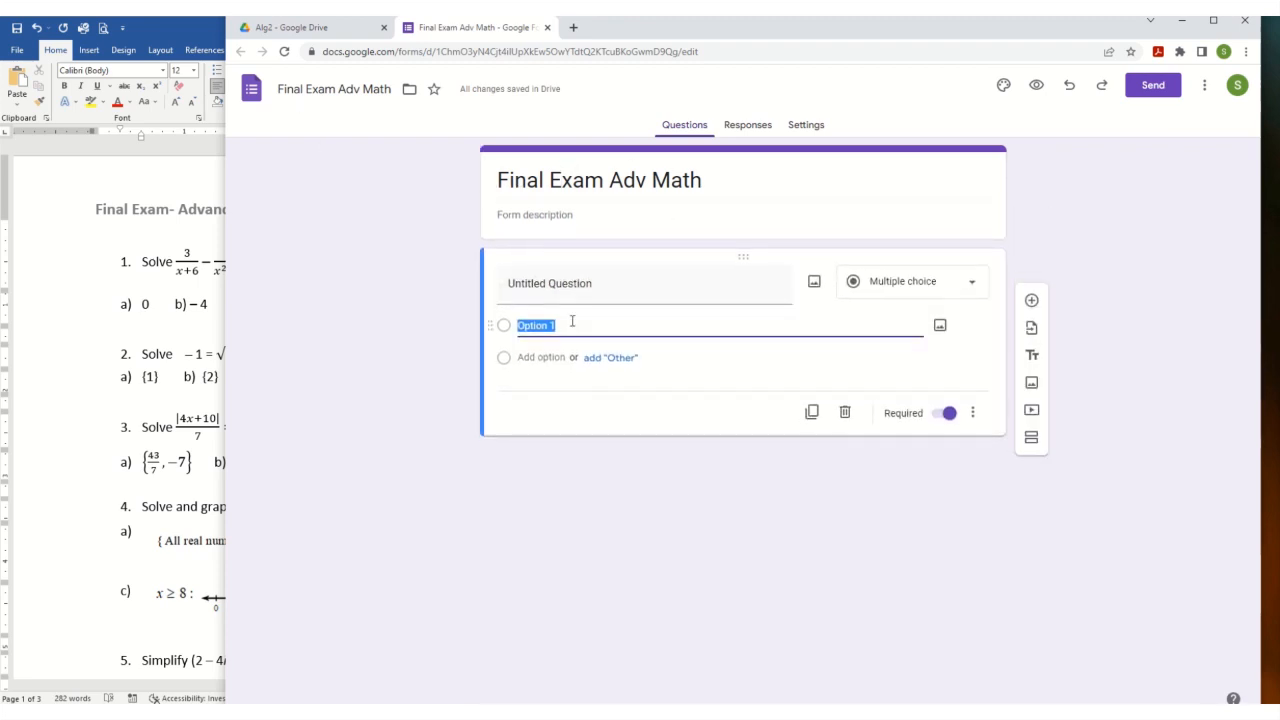
pyautogui.click(570, 284)
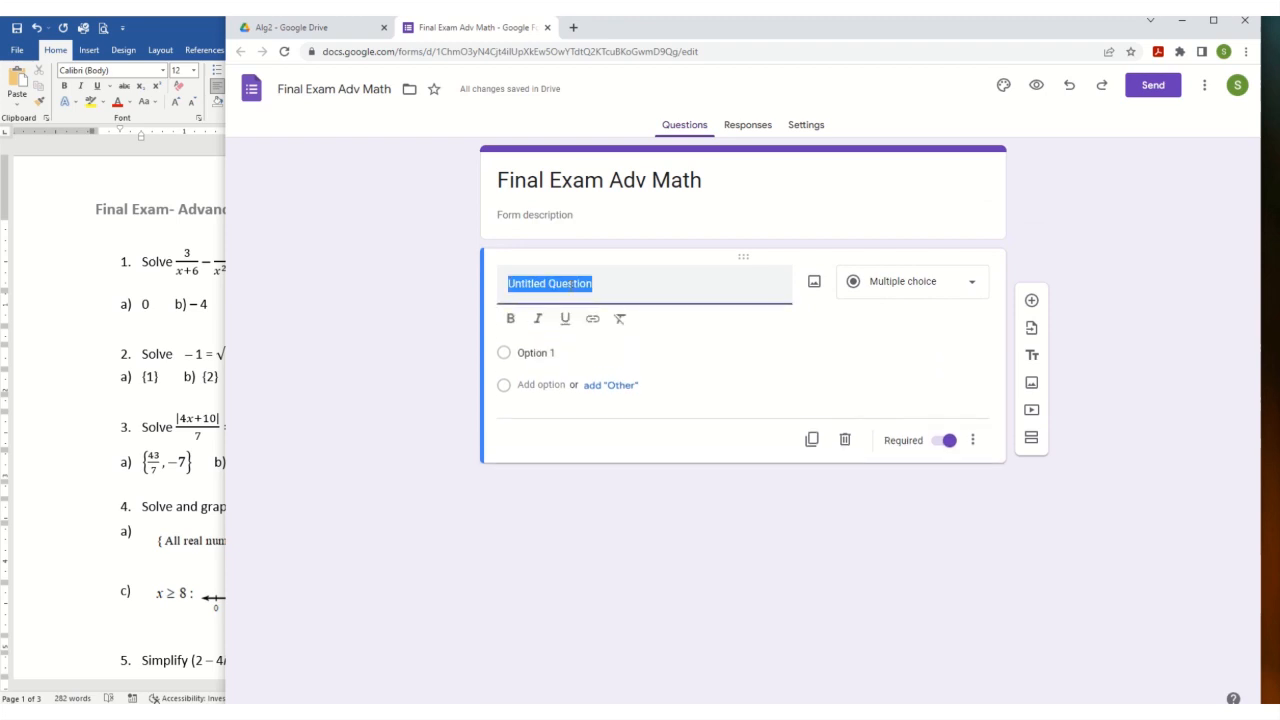
pyautogui.write('First Name')
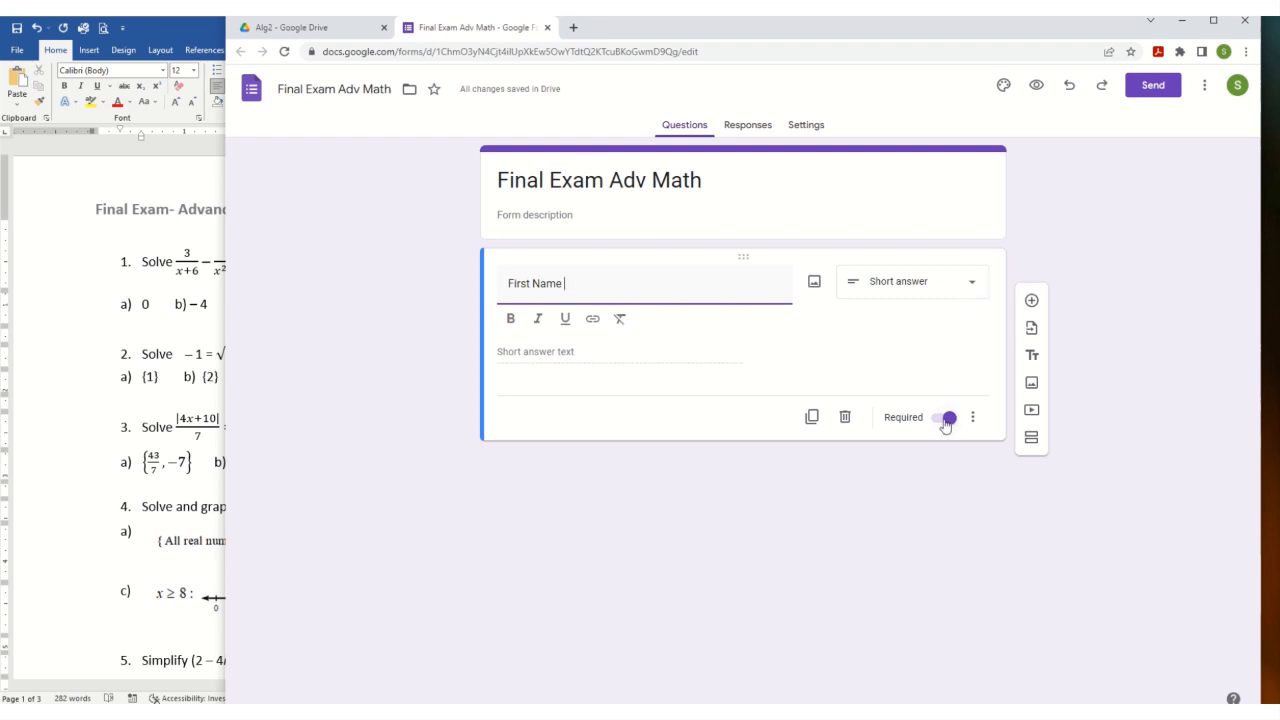
pyautogui.click(1031, 303)
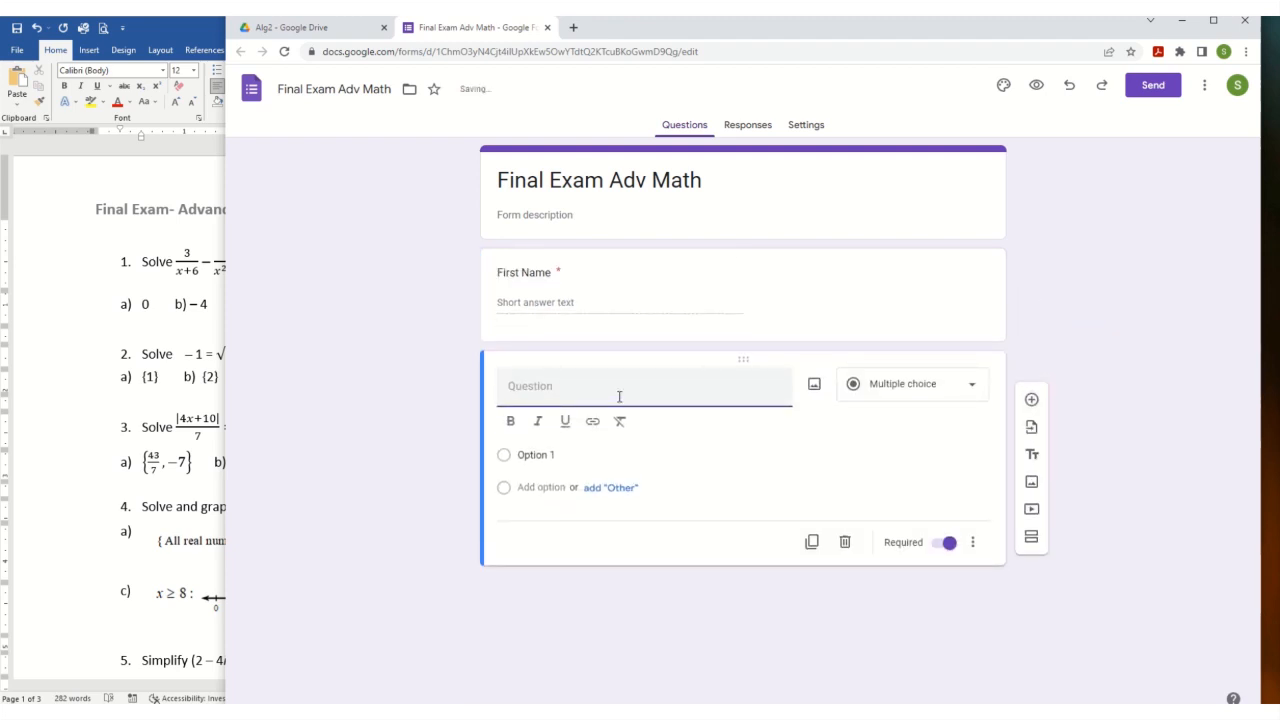
pyautogui.write('Last Name')
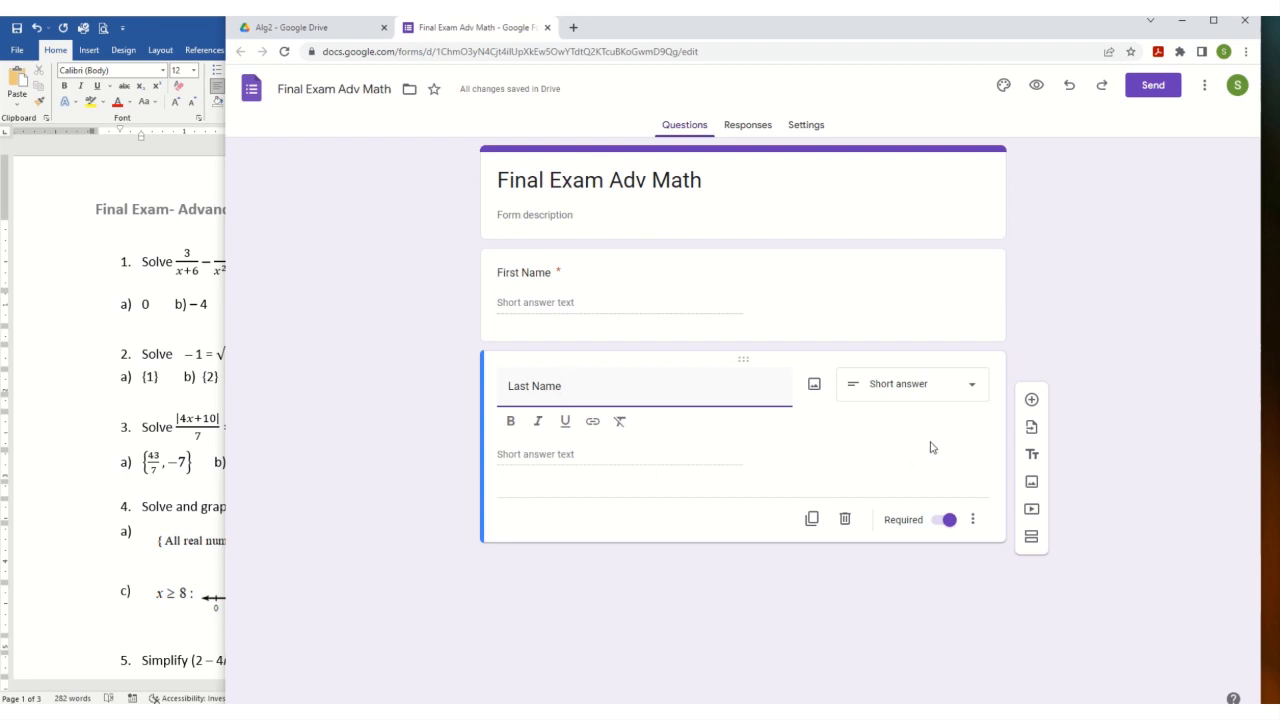
pyautogui.click(856, 453)
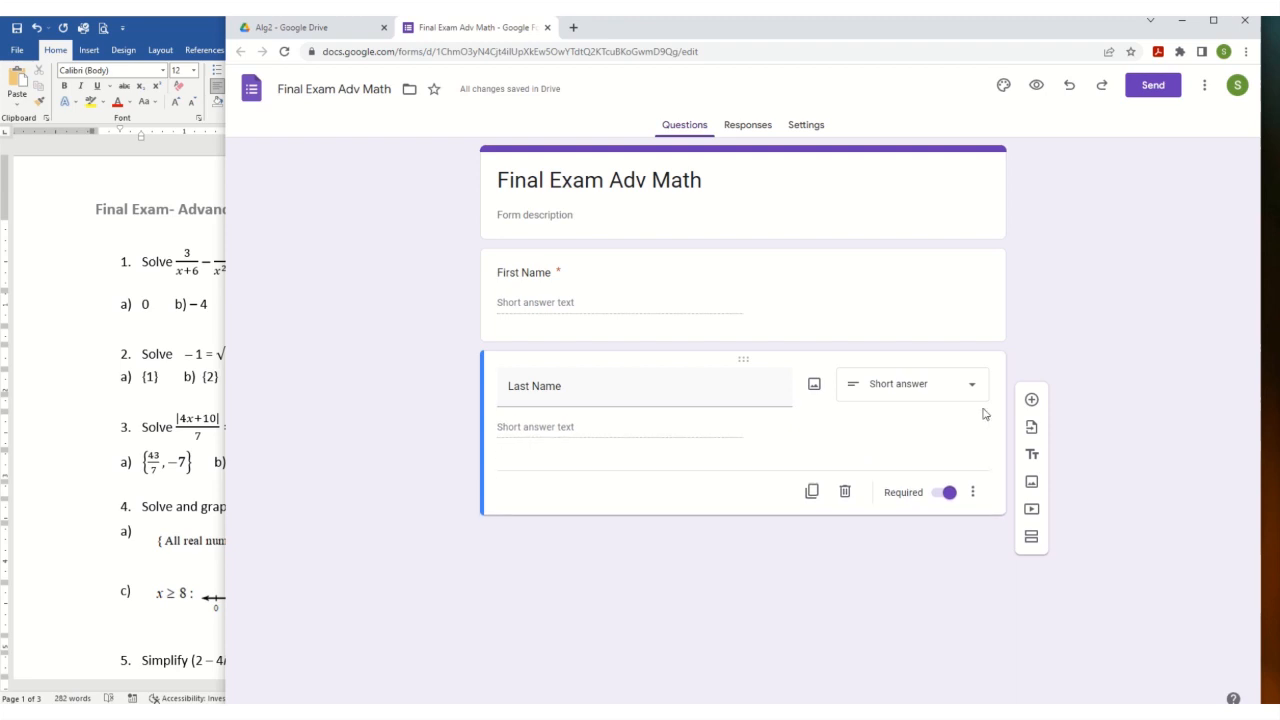
# Step: Add a required multiple-choice question "Class Period" with the options 1st Block, 2nd Block, 3rd Block and 4th Block
pyautogui.click(1031, 399)
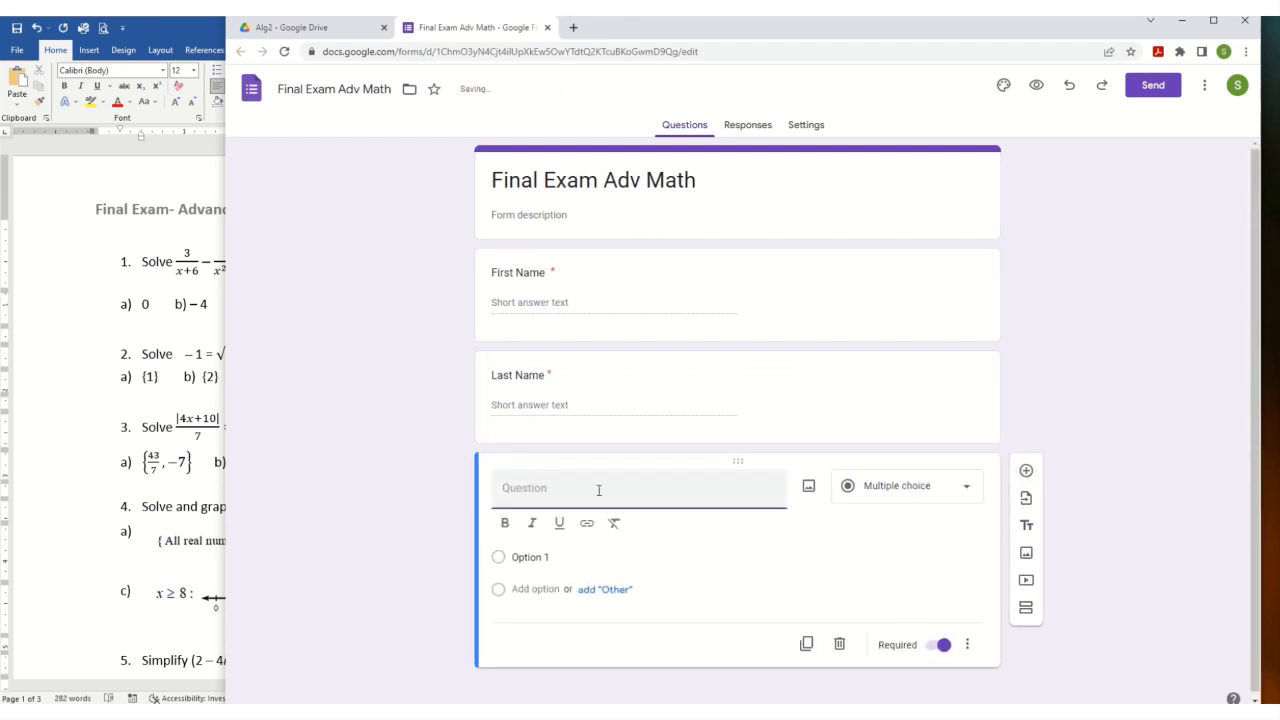
pyautogui.write('Q')
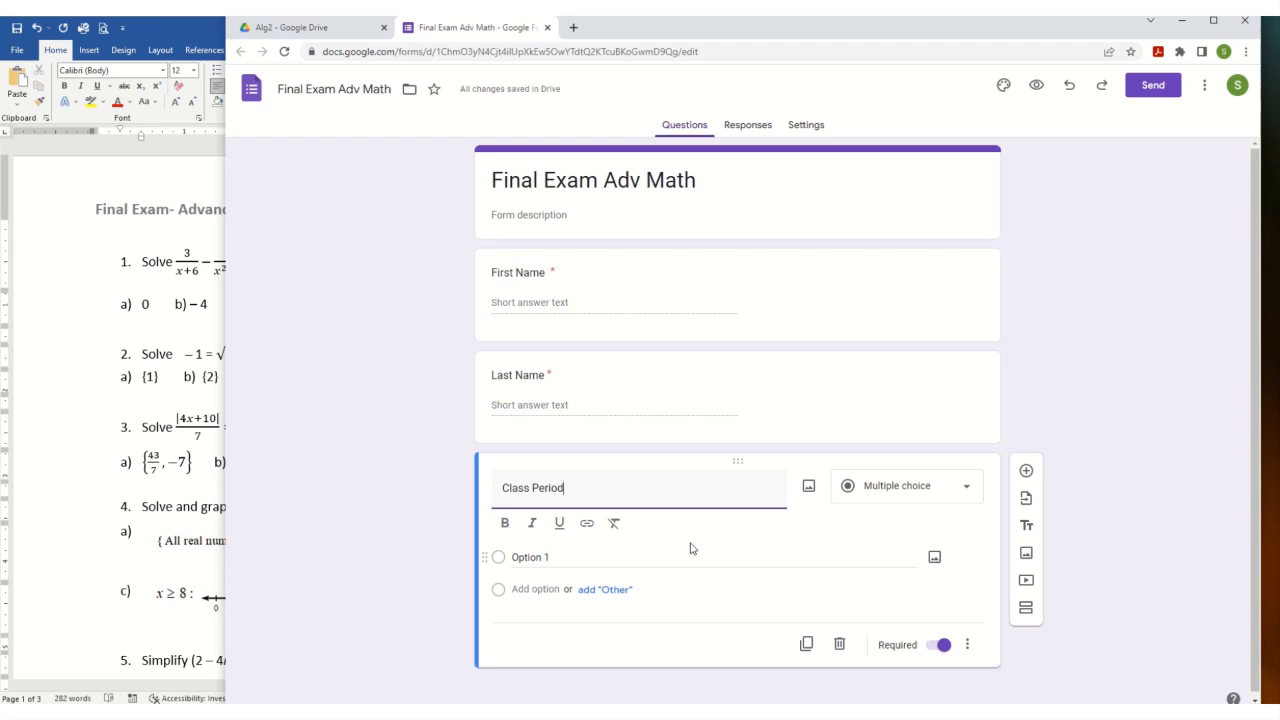
pyautogui.click(543, 558)
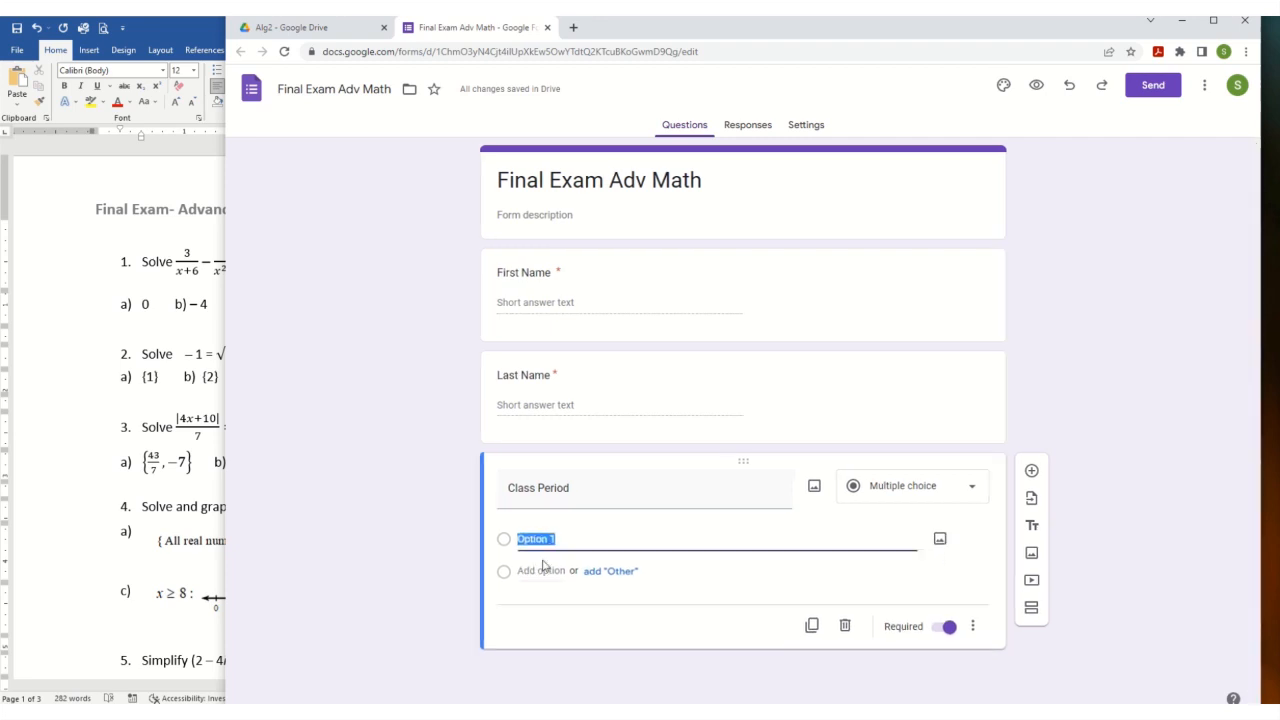
pyautogui.write('1st B')
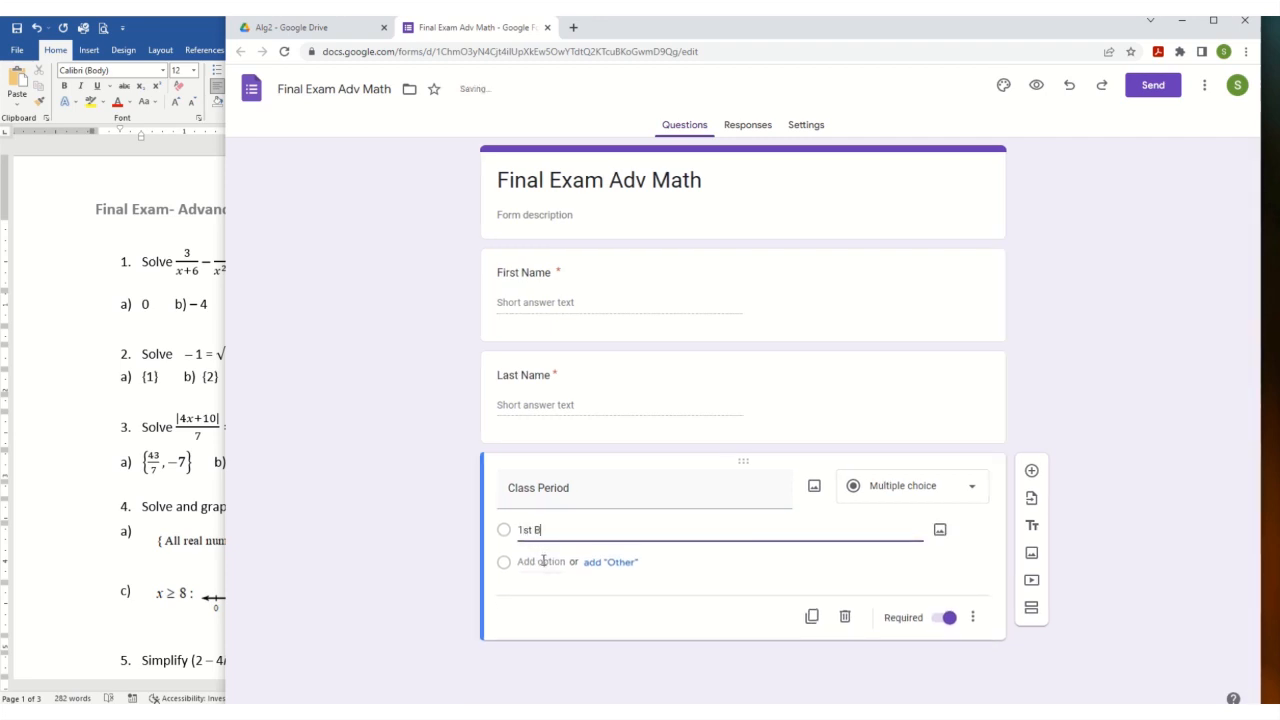
pyautogui.write('lock')
pyautogui.click(543, 562)
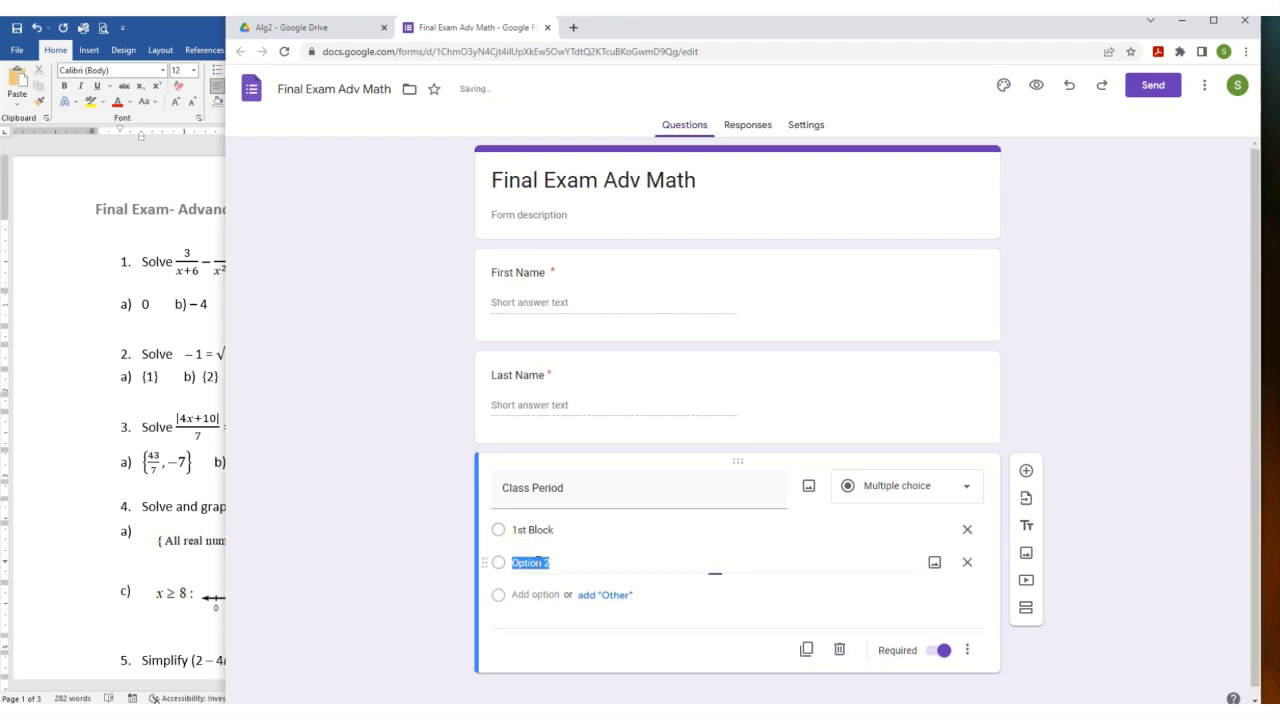
pyautogui.write('2nd')
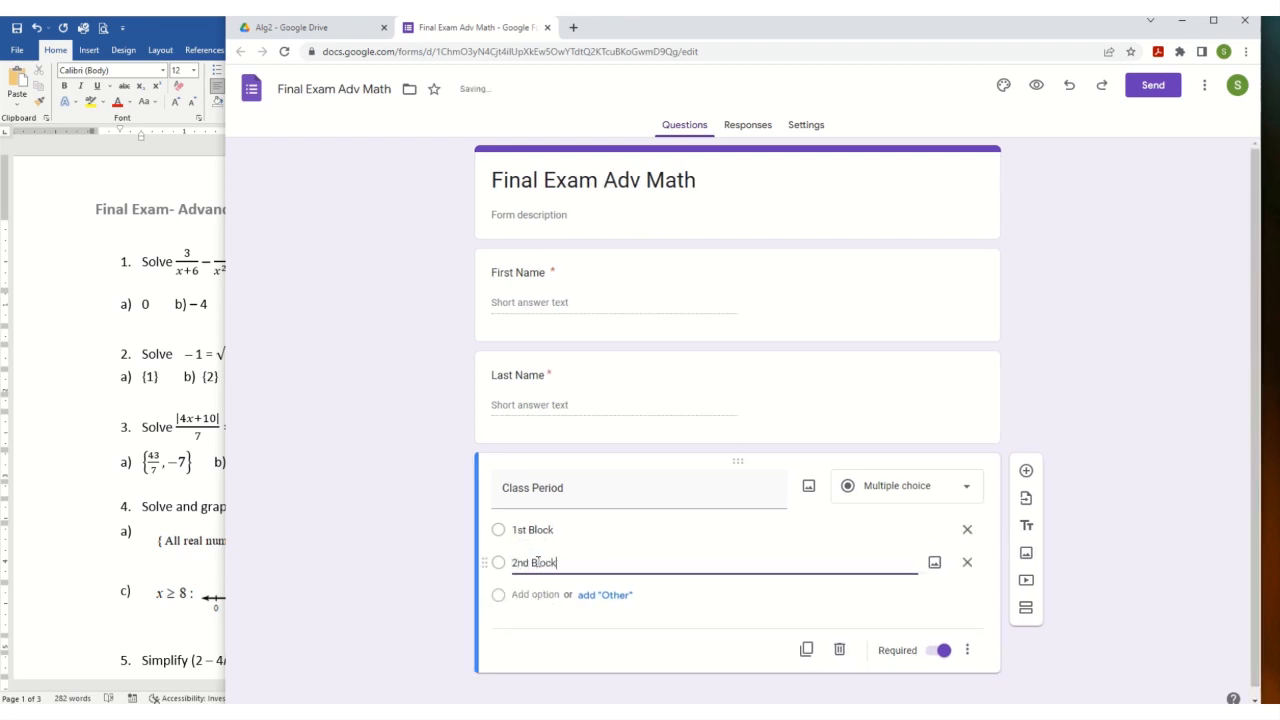
pyautogui.write(' Block')
pyautogui.click(535, 594)
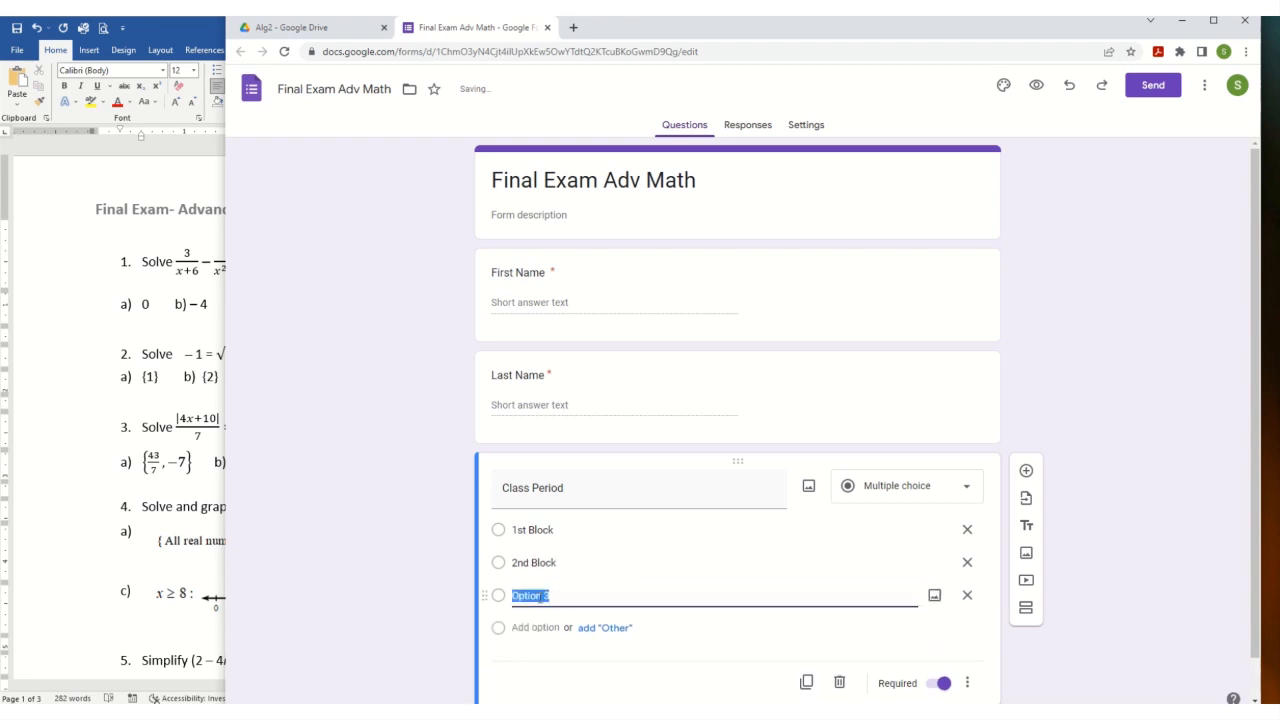
pyautogui.write('3rd Block')
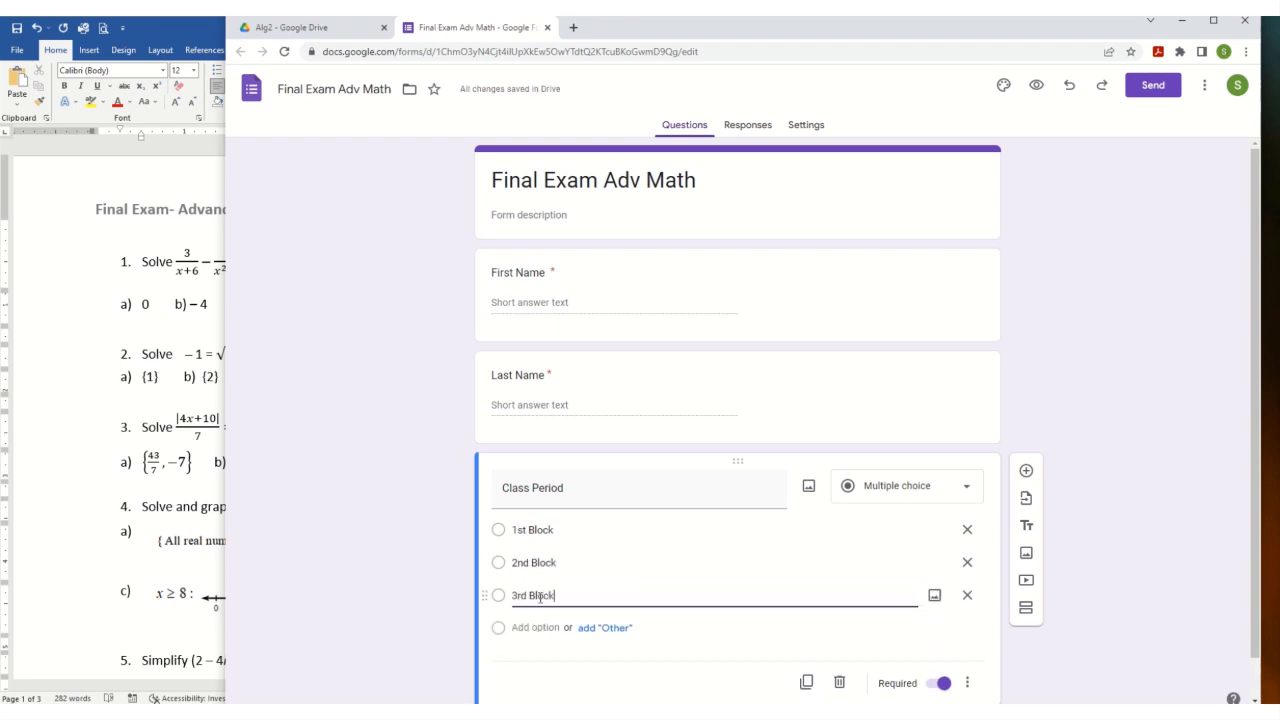
pyautogui.click(535, 626)
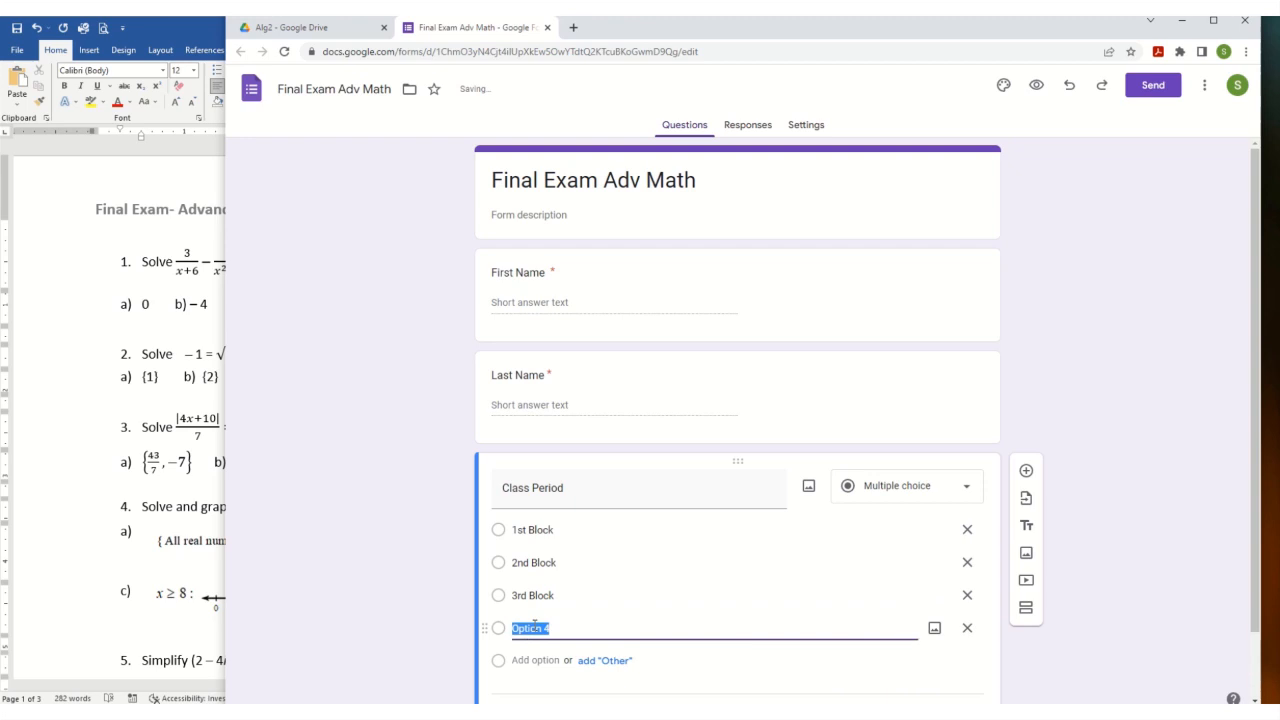
pyautogui.write('4th Block')
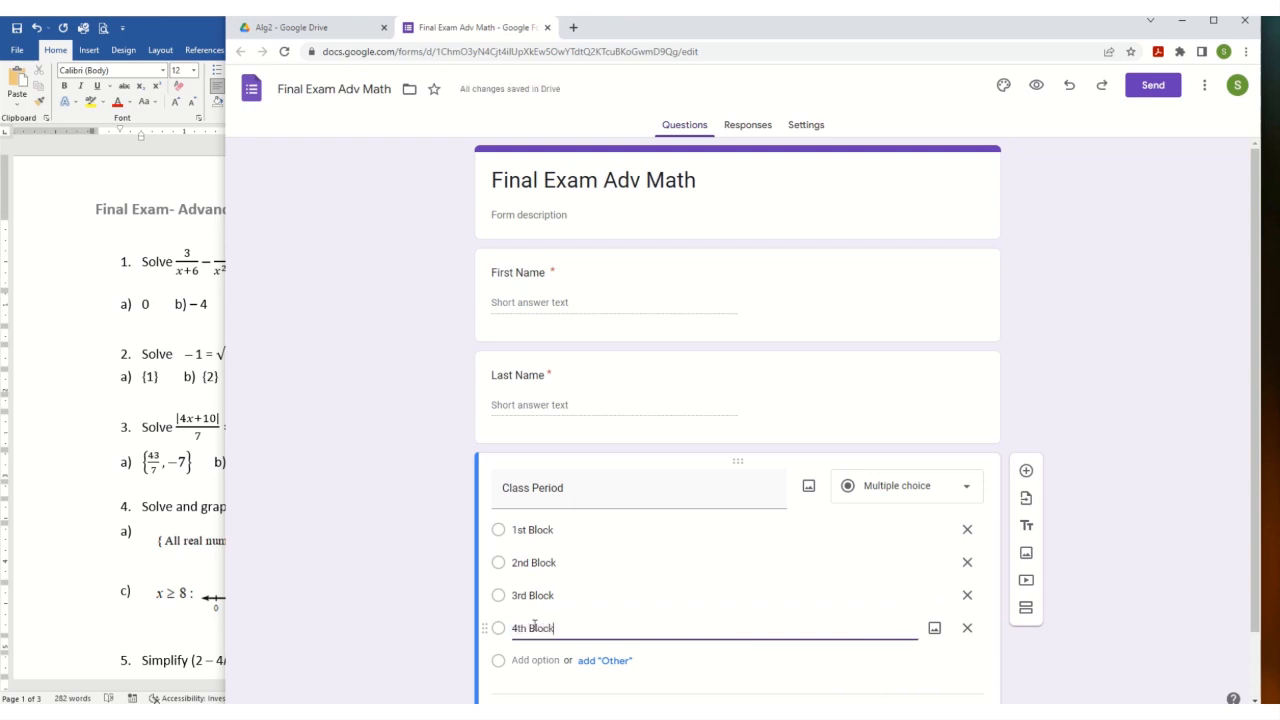
pyautogui.scroll(-1, 850, 570)
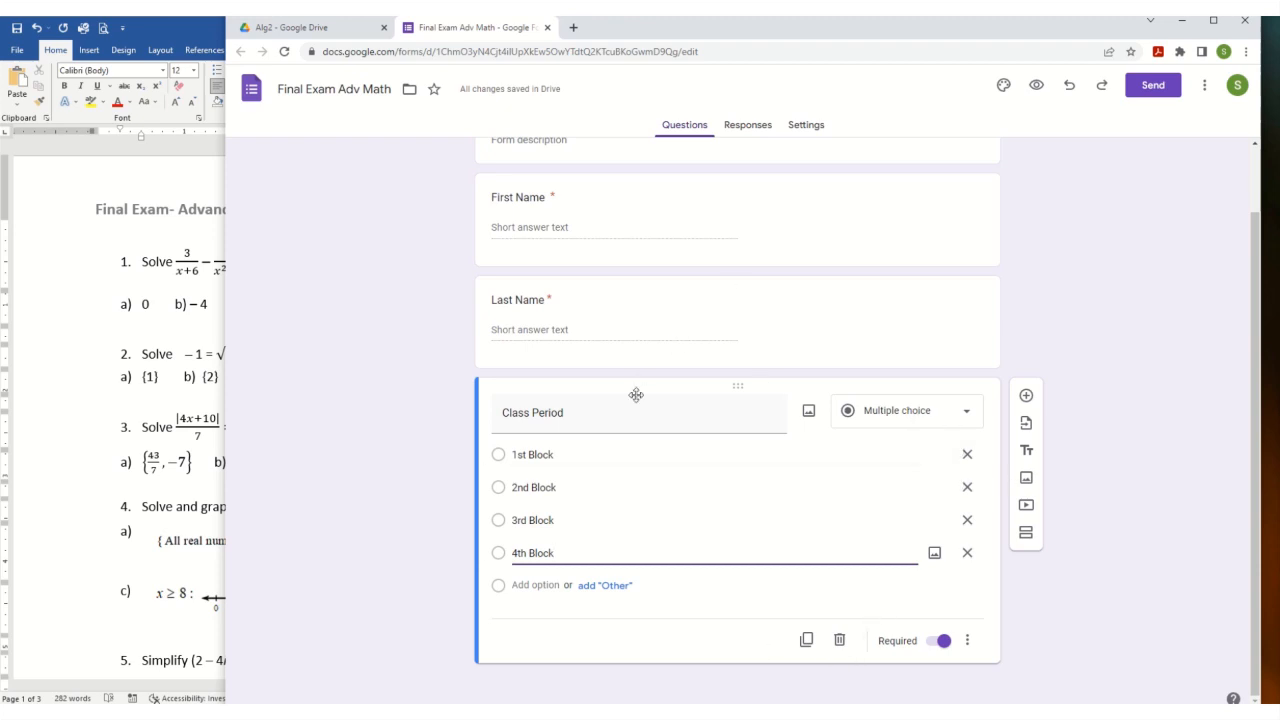
pyautogui.click(714, 217)
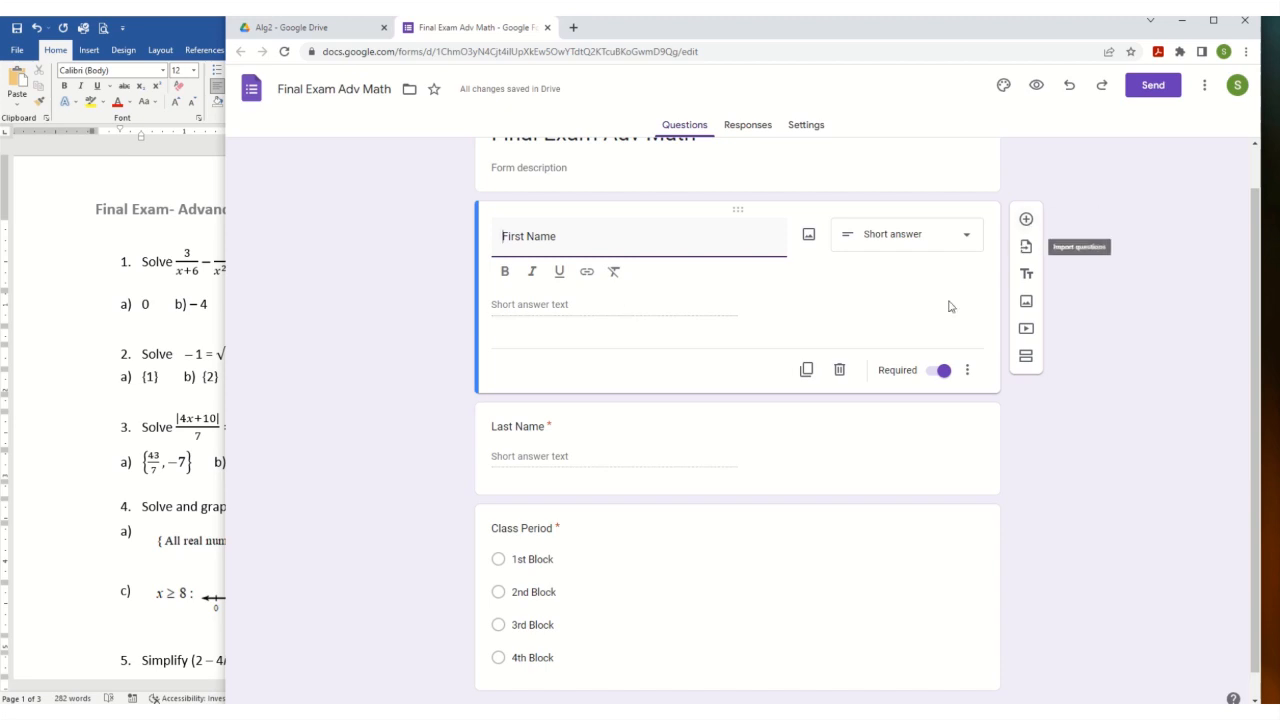
pyautogui.click(895, 390)
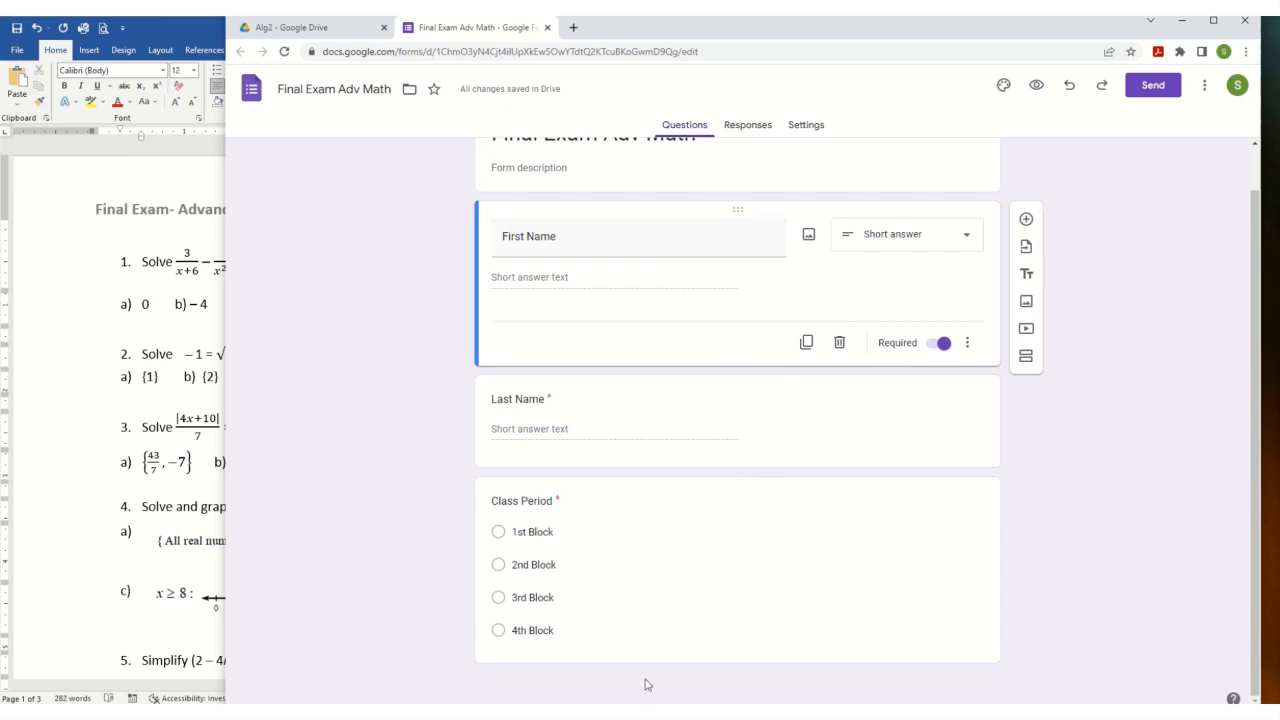
# Step: Add a new required multiple-choice question below the Class Period question
pyautogui.click(684, 540)
pyautogui.scroll(-1, 886, 509)
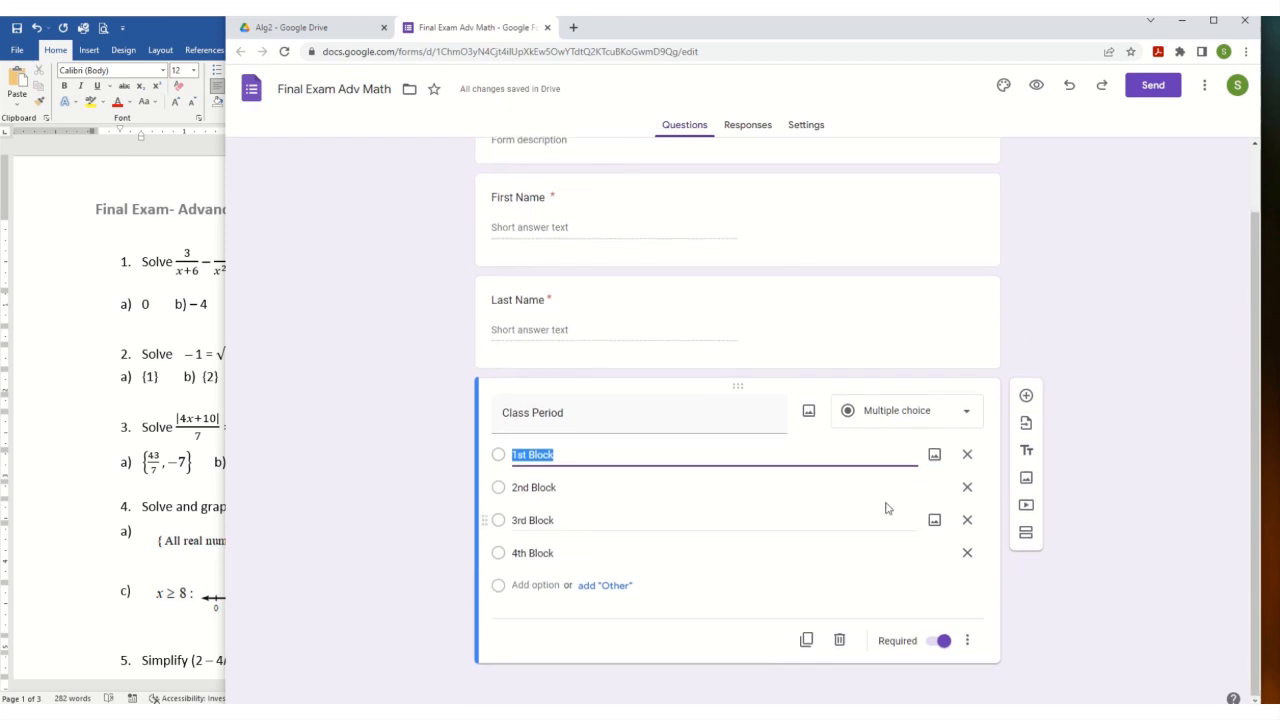
pyautogui.click(1027, 397)
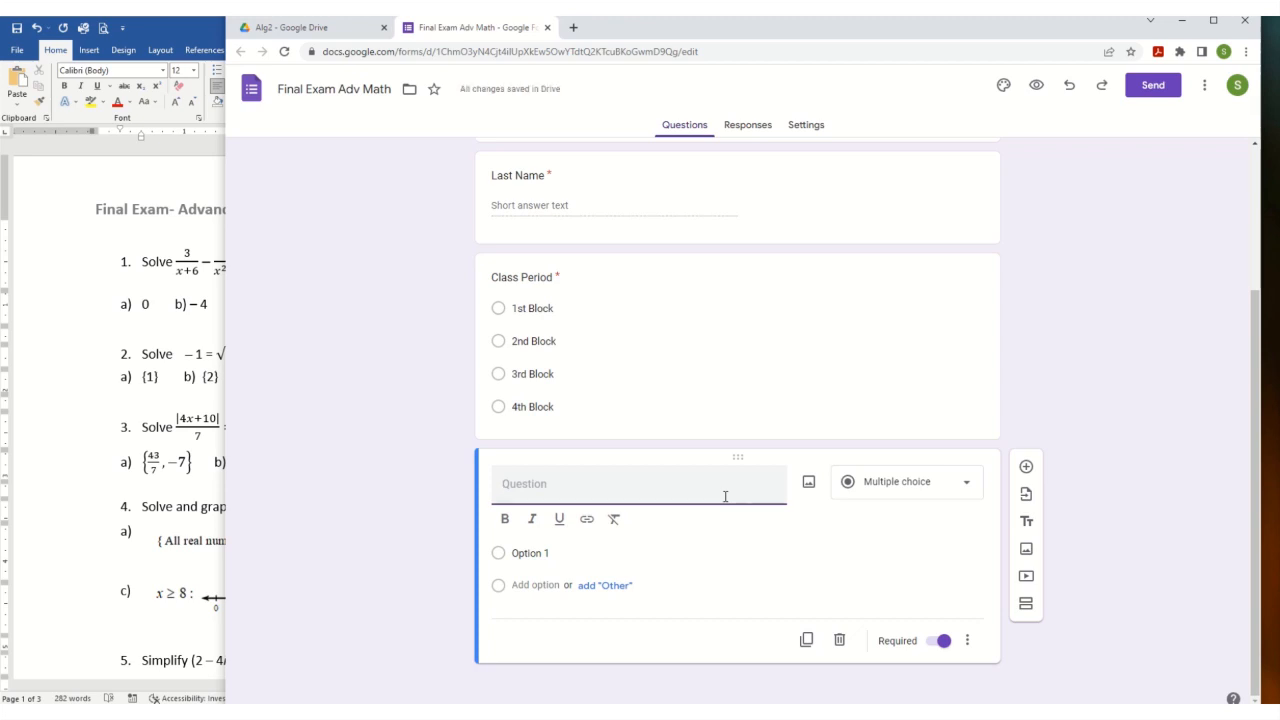
# Step: Capture exam question 1 with its answer choices from the Word document and save it as PNG image "1" in the Alg2Imgs folder
pyautogui.click(91, 334)
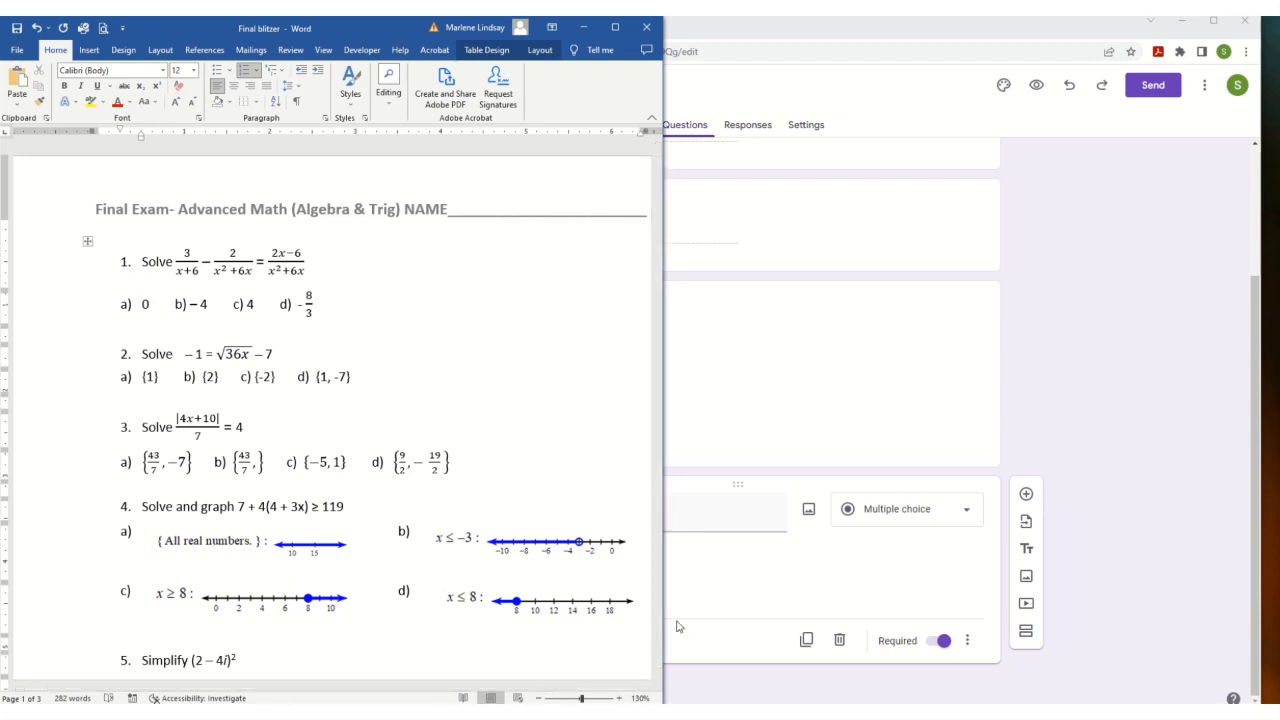
pyautogui.press('Print')
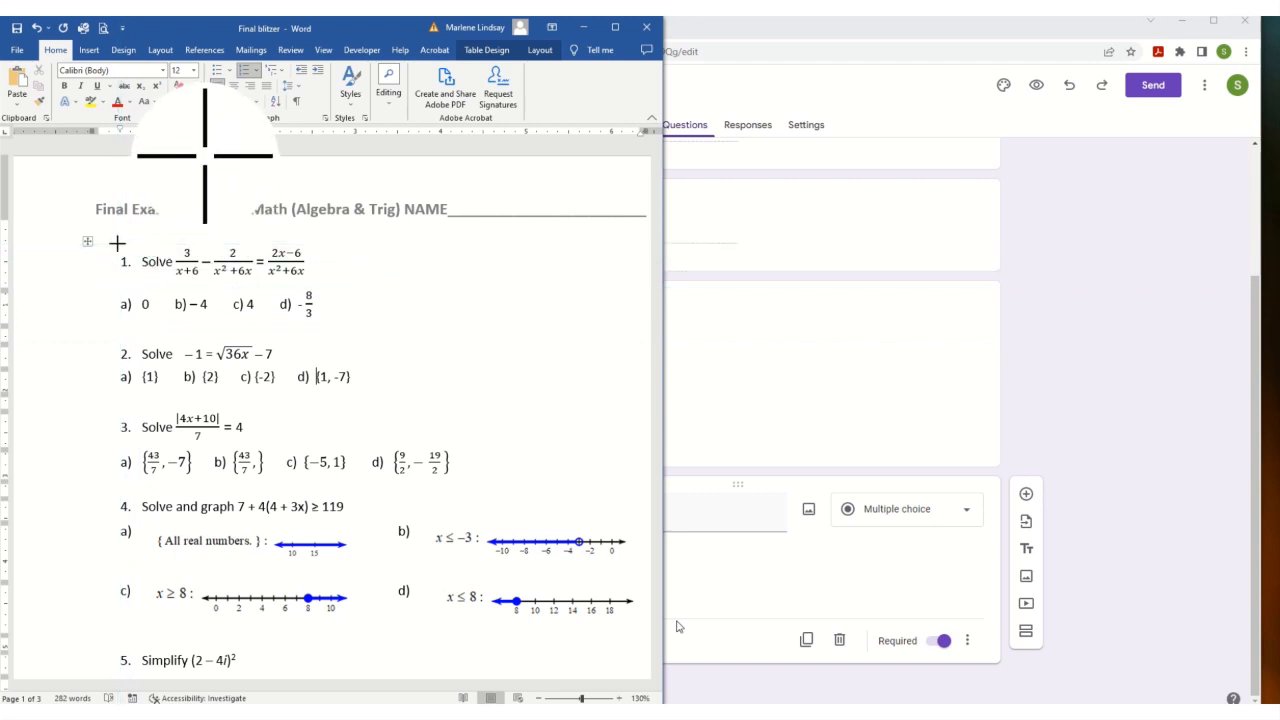
pyautogui.moveTo(116, 240); pyautogui.dragTo(326, 323)
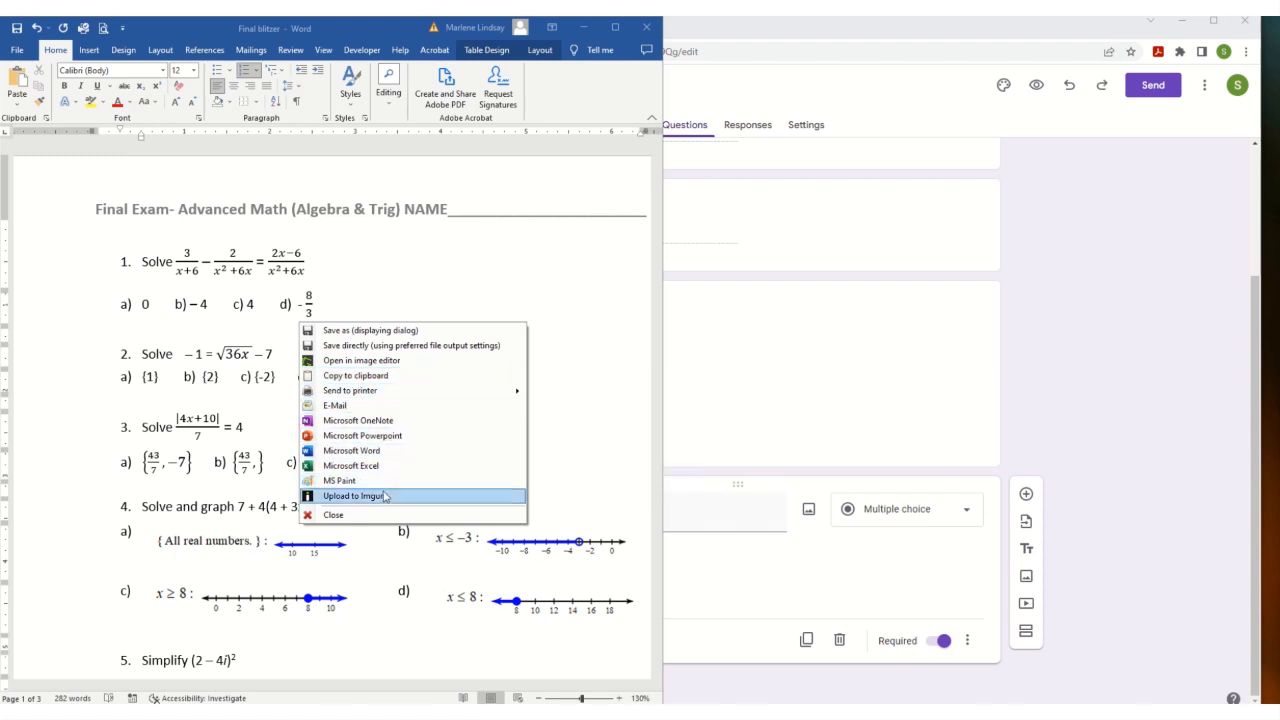
pyautogui.click(379, 331)
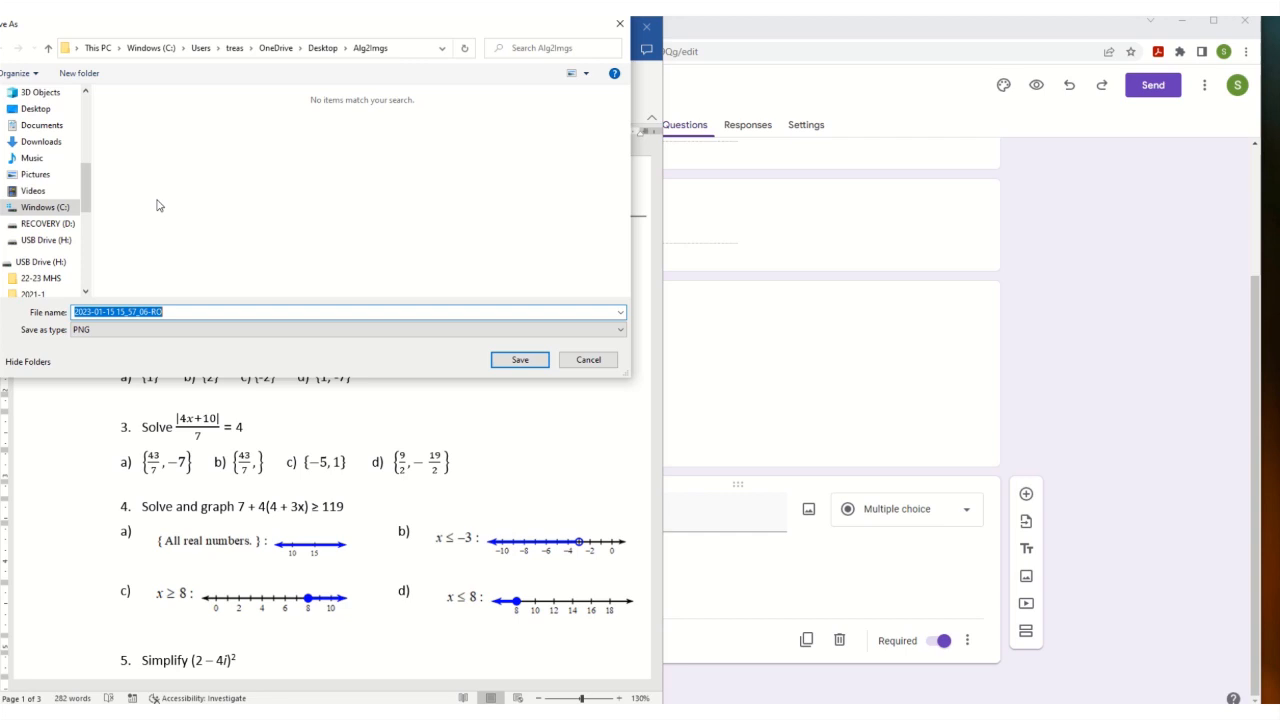
pyautogui.write('1')
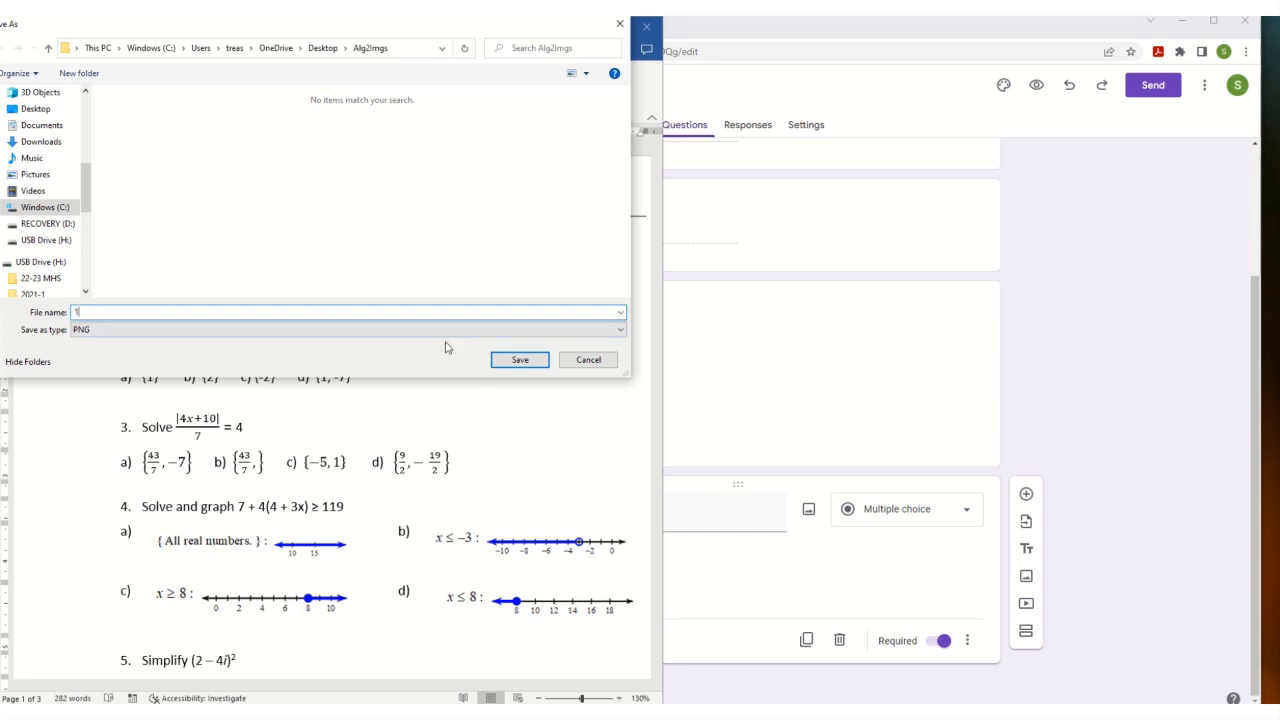
pyautogui.click(433, 336)
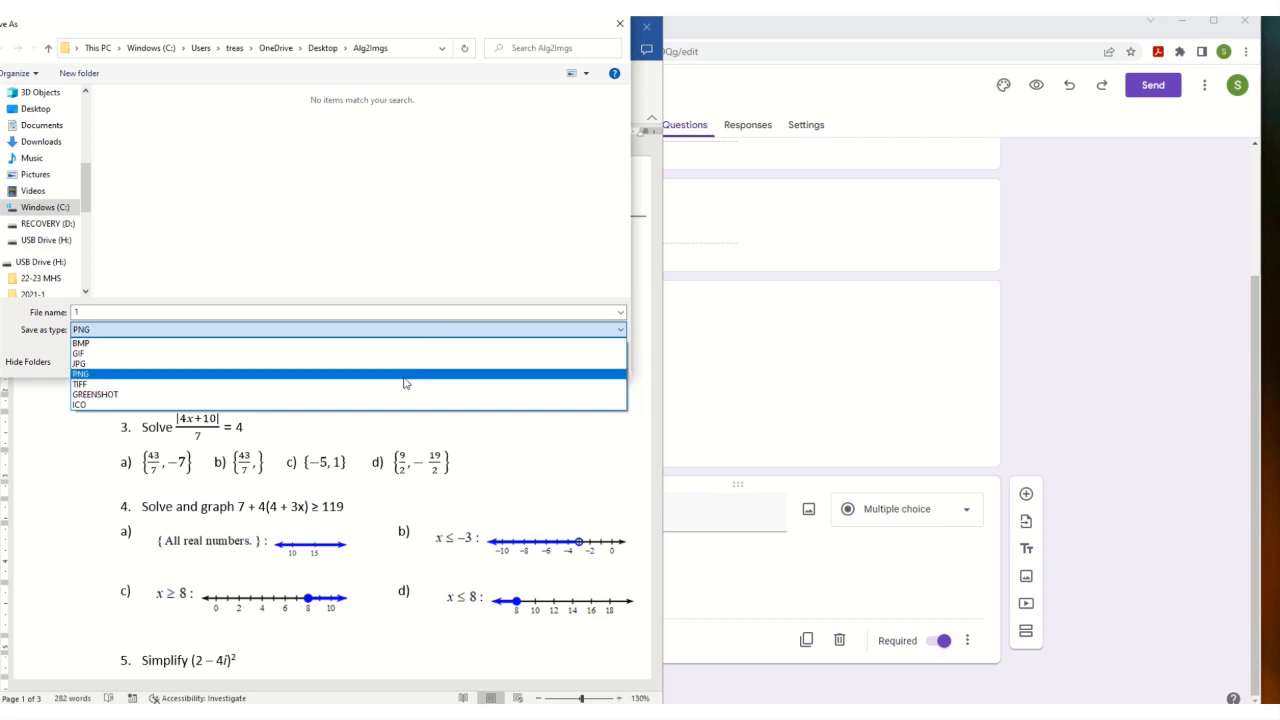
pyautogui.click(404, 375)
pyautogui.click(518, 360)
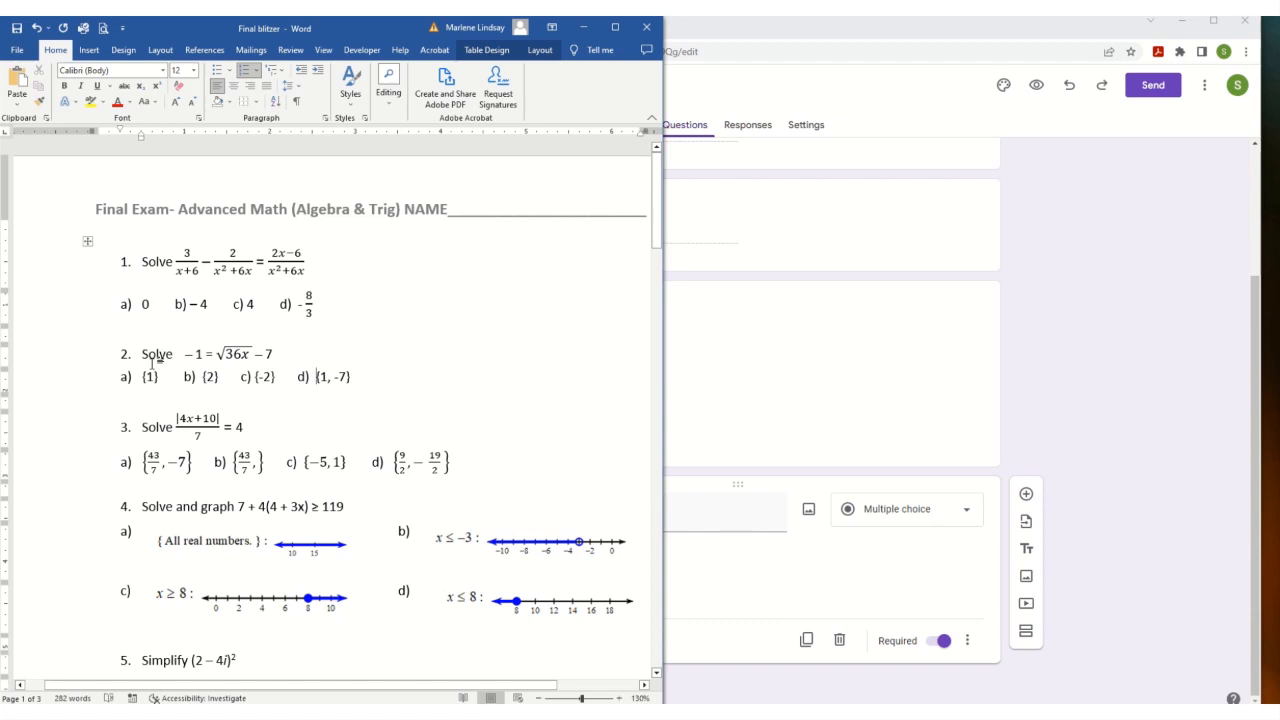
# Step: Capture exam question 2 with its answer choices from the Word document and save it as PNG image "2" in the Alg2Imgs folder
pyautogui.press('Print')
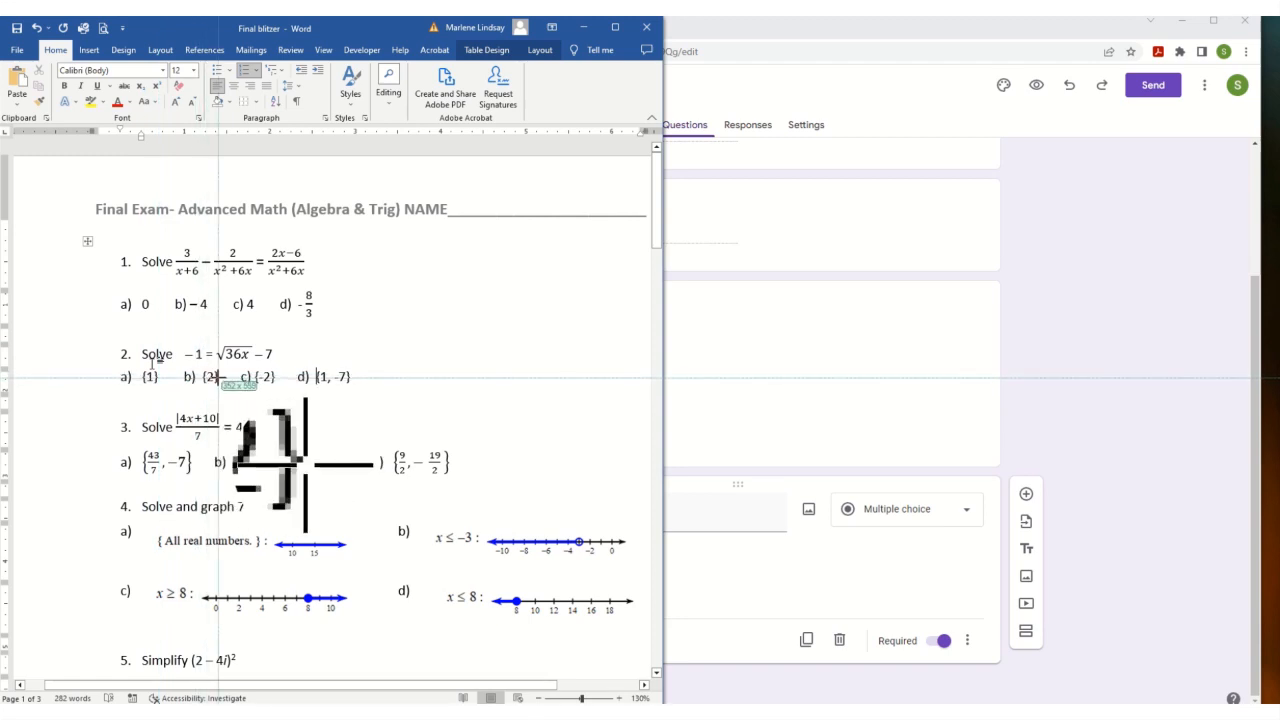
pyautogui.press('Escape')
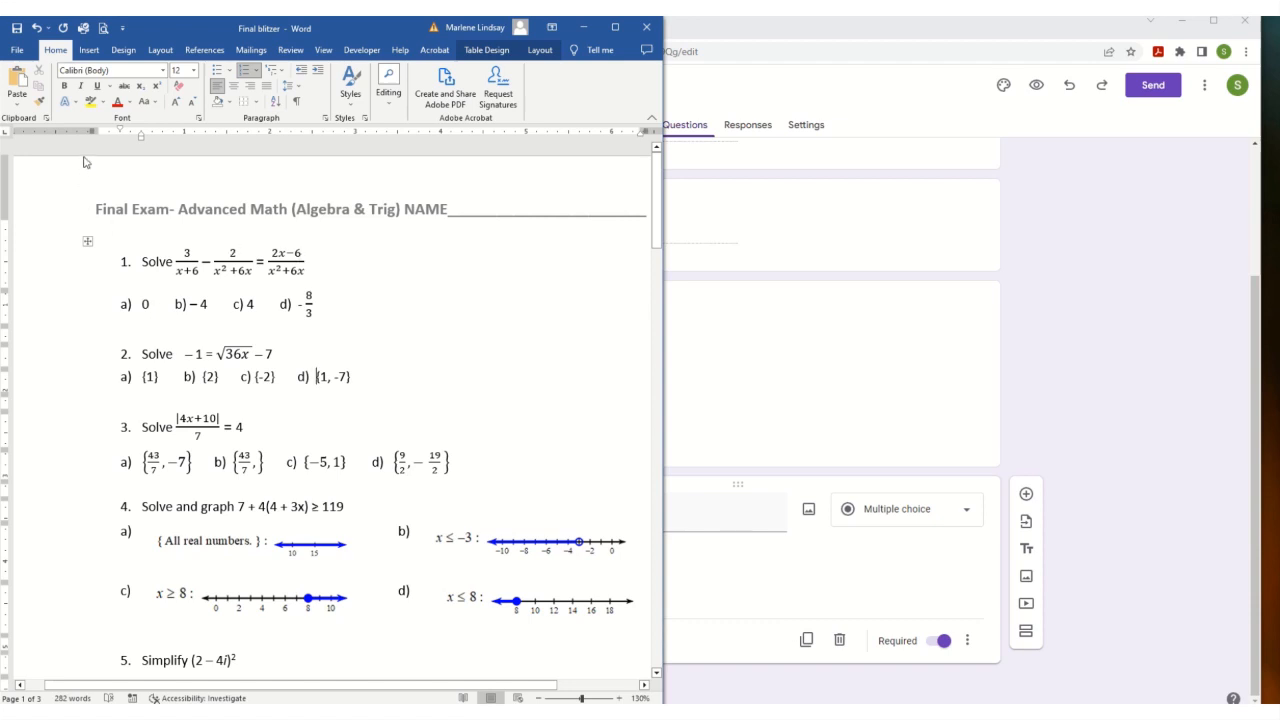
pyautogui.press('Print')
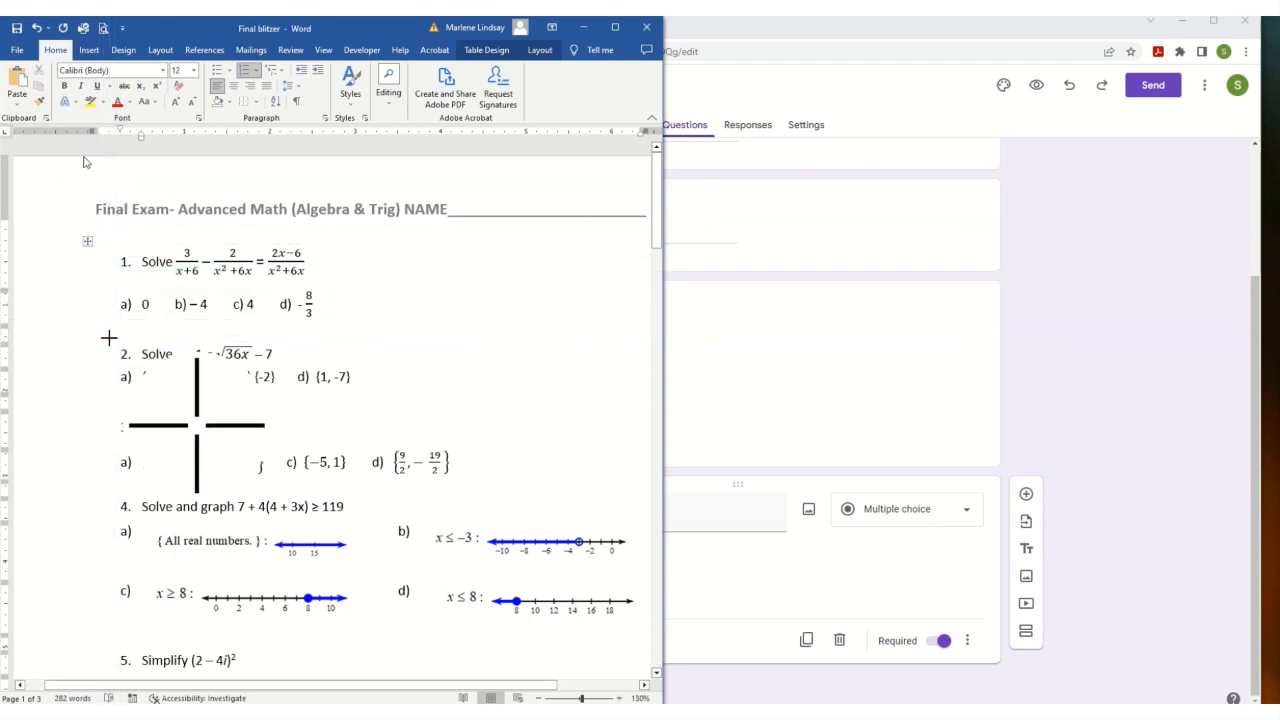
pyautogui.moveTo(108, 338); pyautogui.dragTo(375, 403)
pyautogui.click(376, 405)
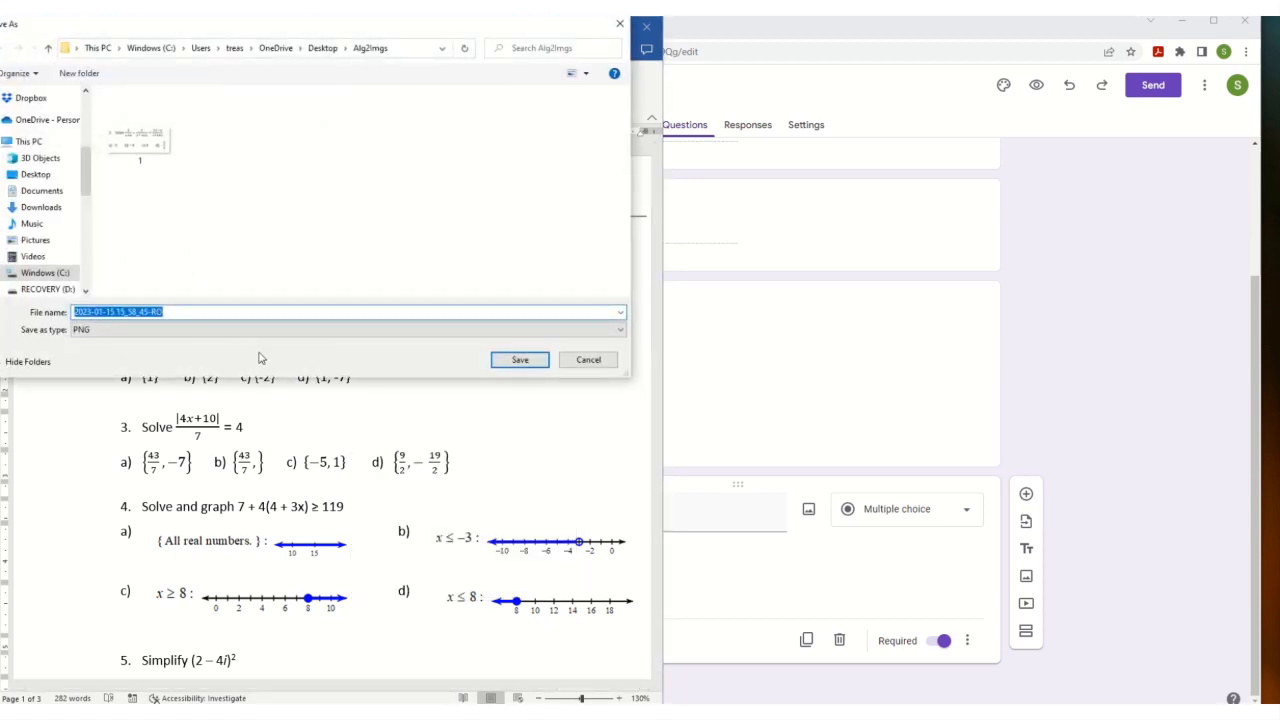
pyautogui.click(514, 361)
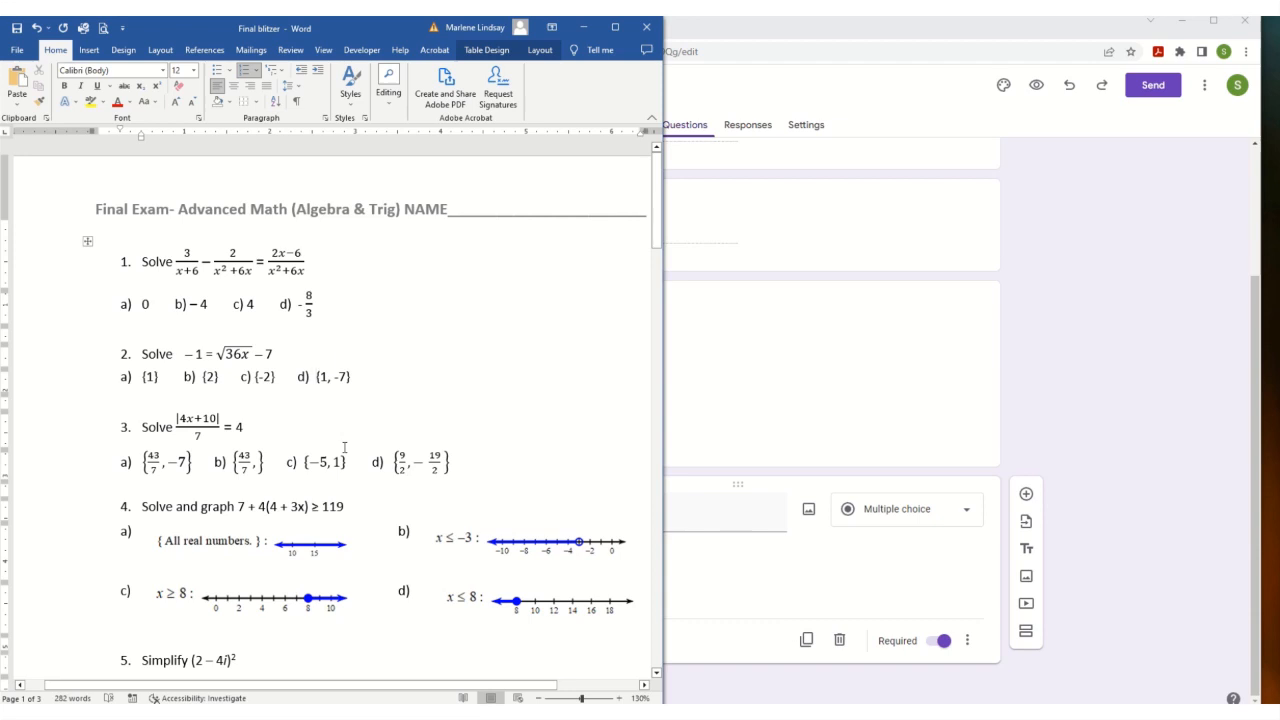
# Step: Switch back to the Google Form and insert image "1" from the Desktop's Alg2Imgs folder into the empty question
pyautogui.click(1036, 339)
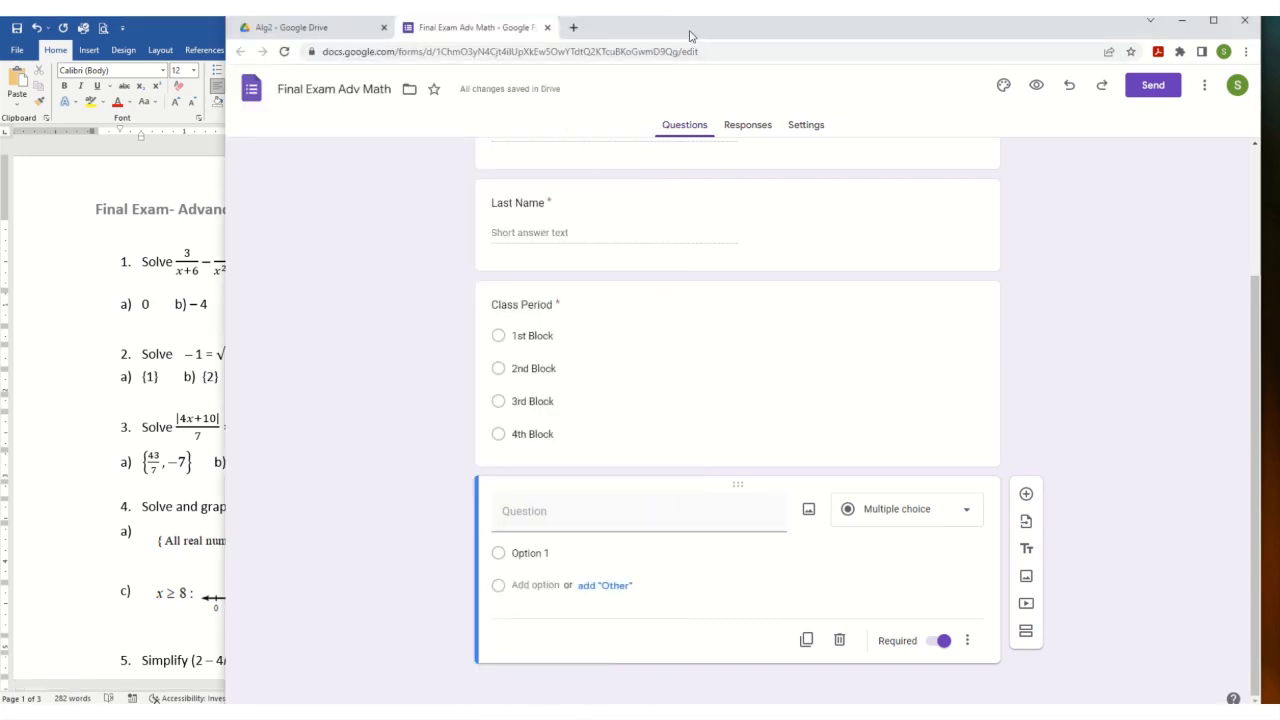
pyautogui.moveTo(689, 33); pyautogui.dragTo(636, 31)
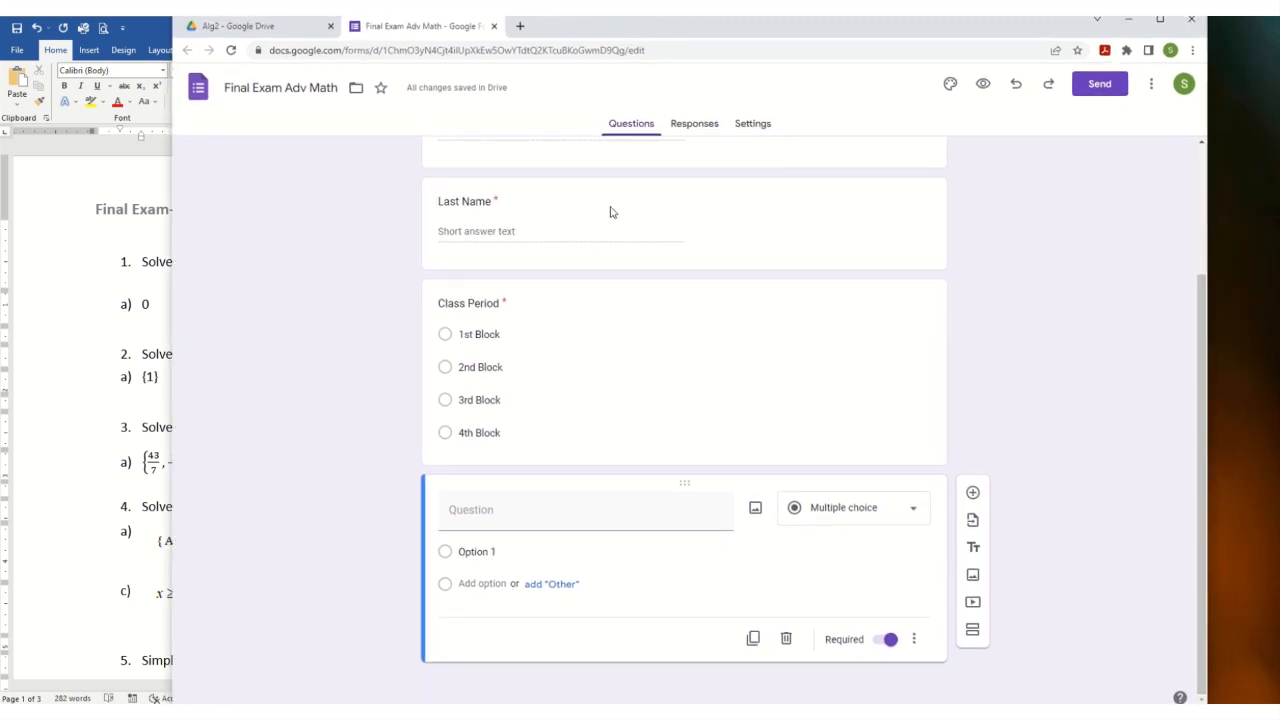
pyautogui.click(756, 515)
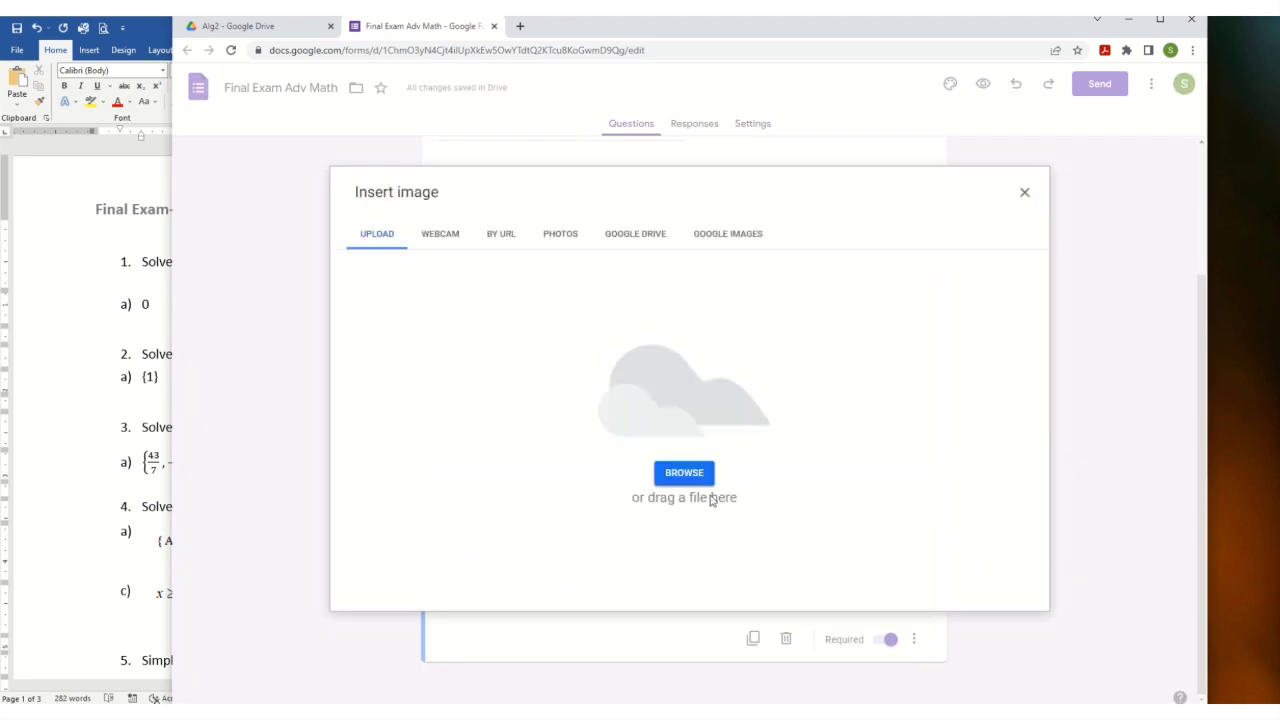
pyautogui.click(677, 477)
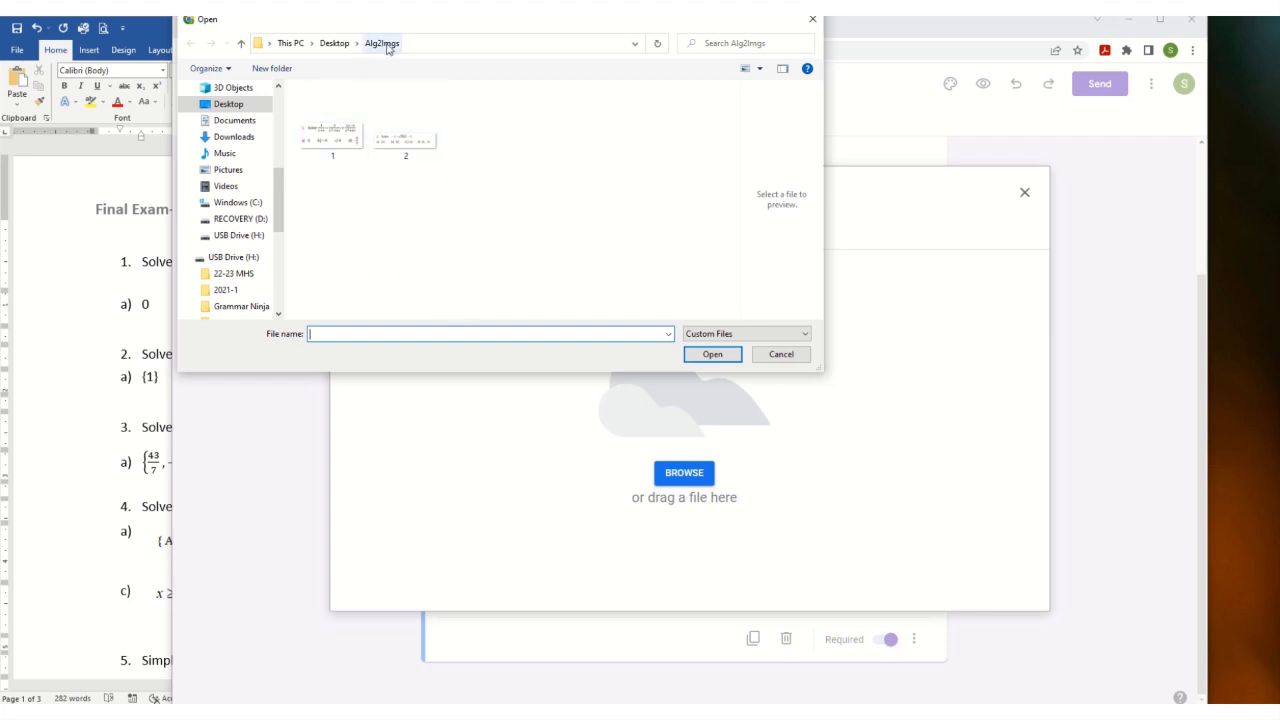
pyautogui.click(334, 43)
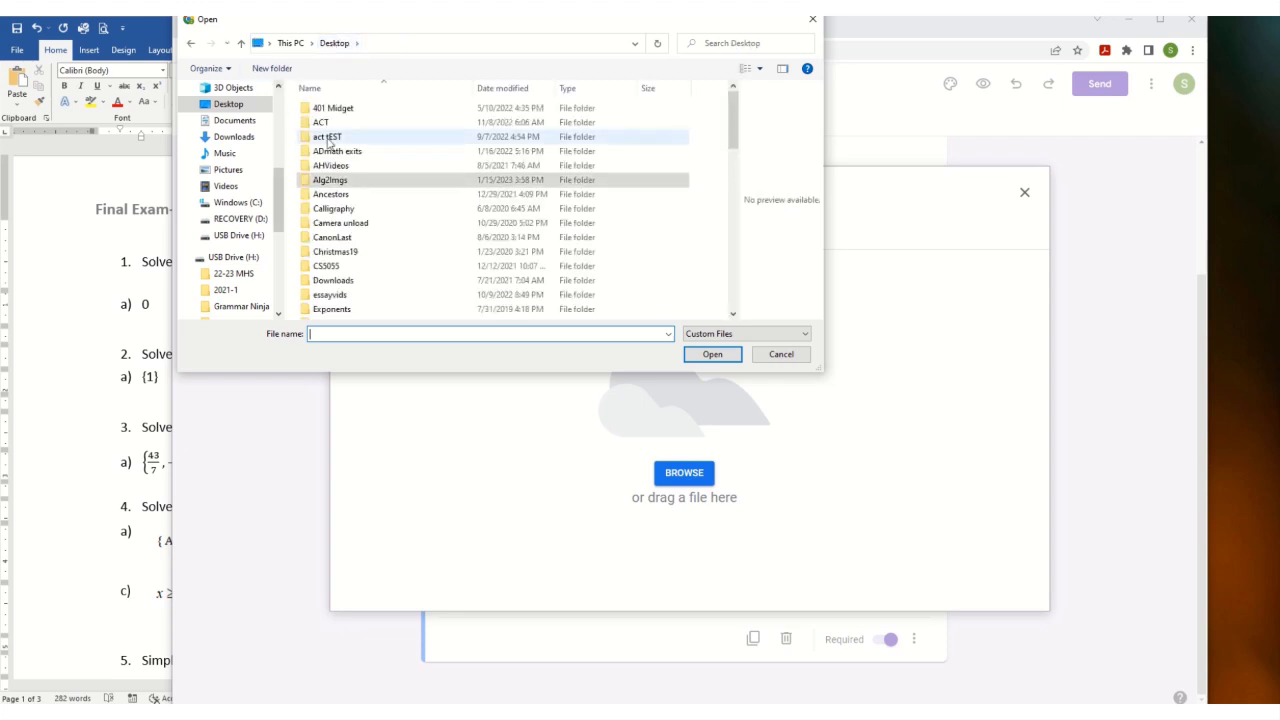
pyautogui.doubleClick(331, 181)
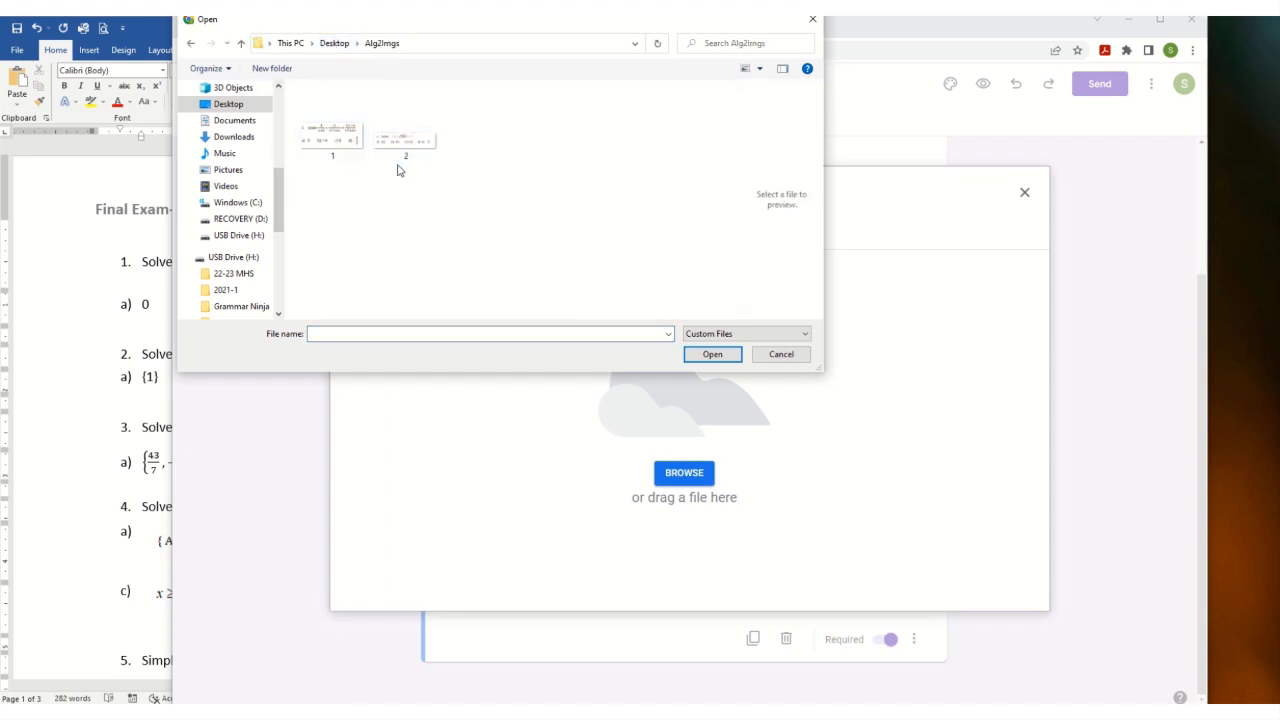
pyautogui.click(338, 144)
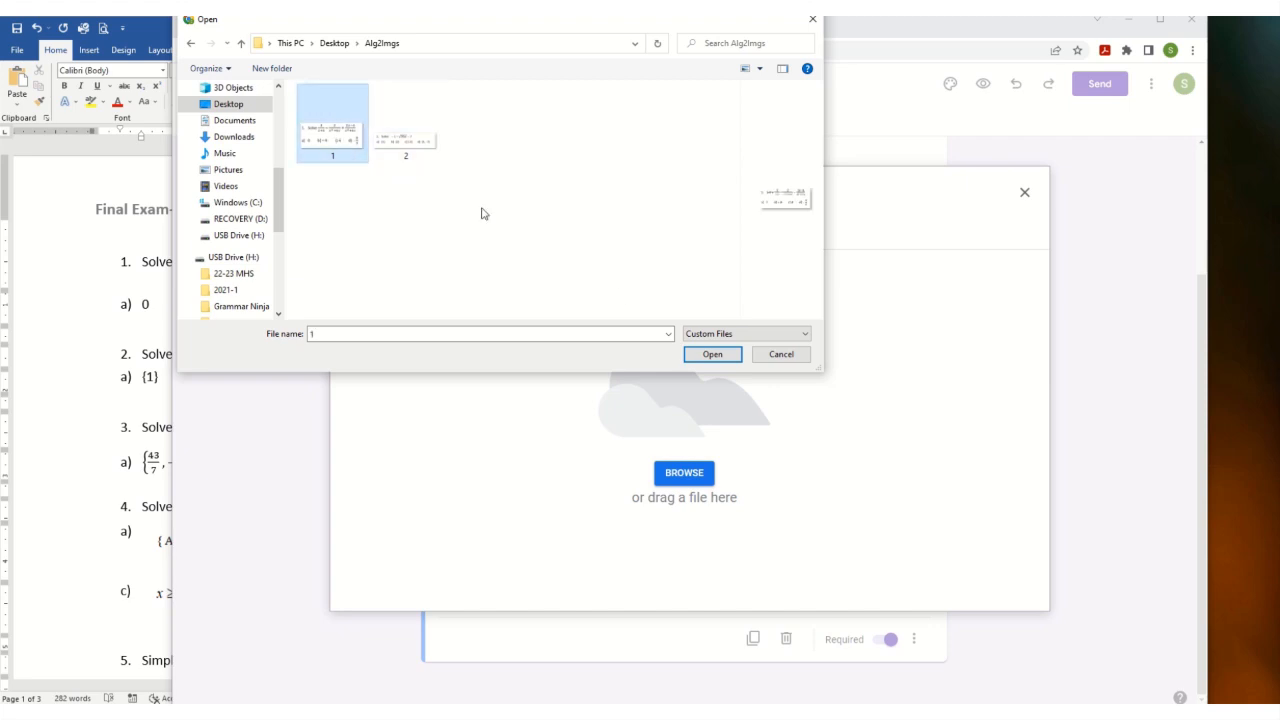
pyautogui.click(712, 359)
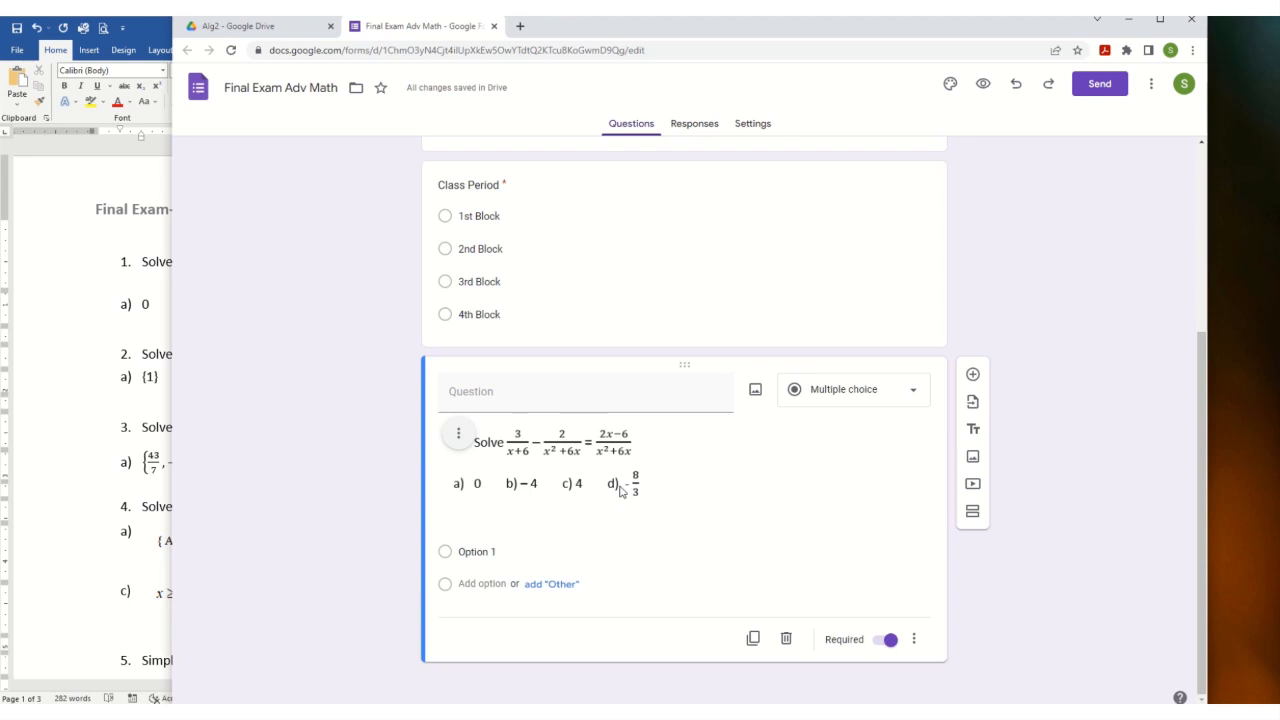
# Step: Give the first exam question the answer options A, B, C and D
pyautogui.click(480, 552)
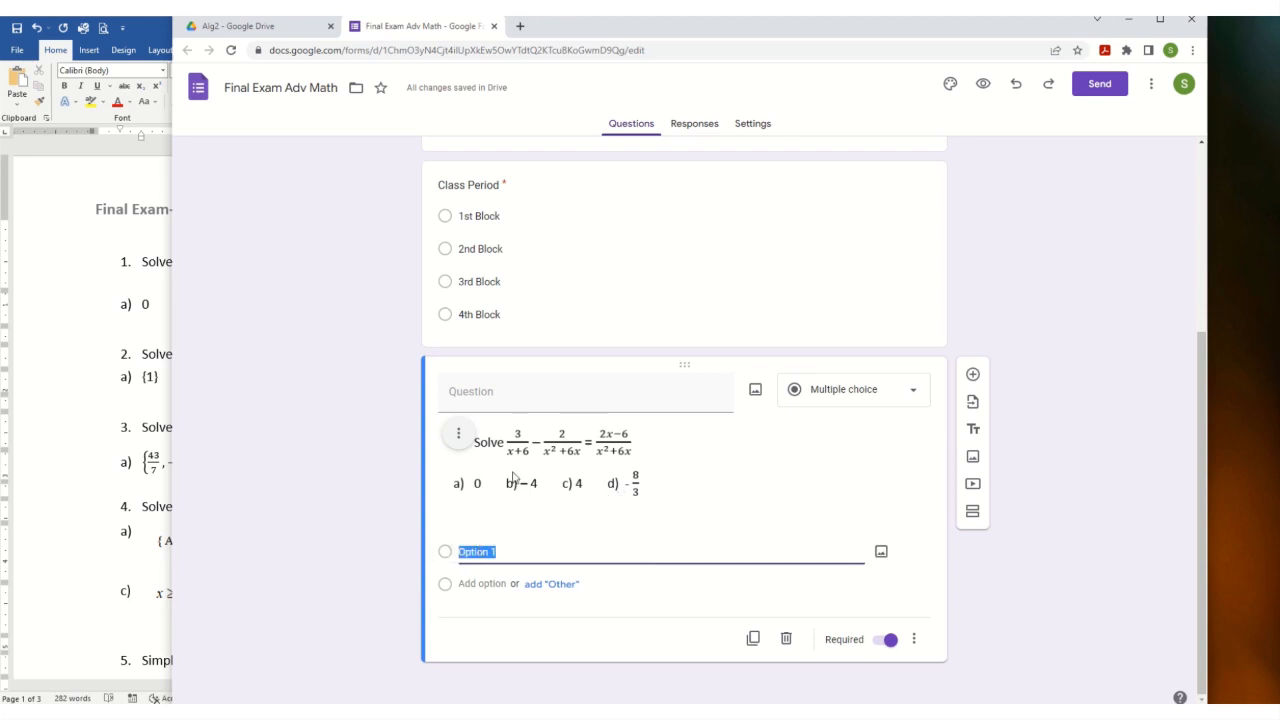
pyautogui.write('A')
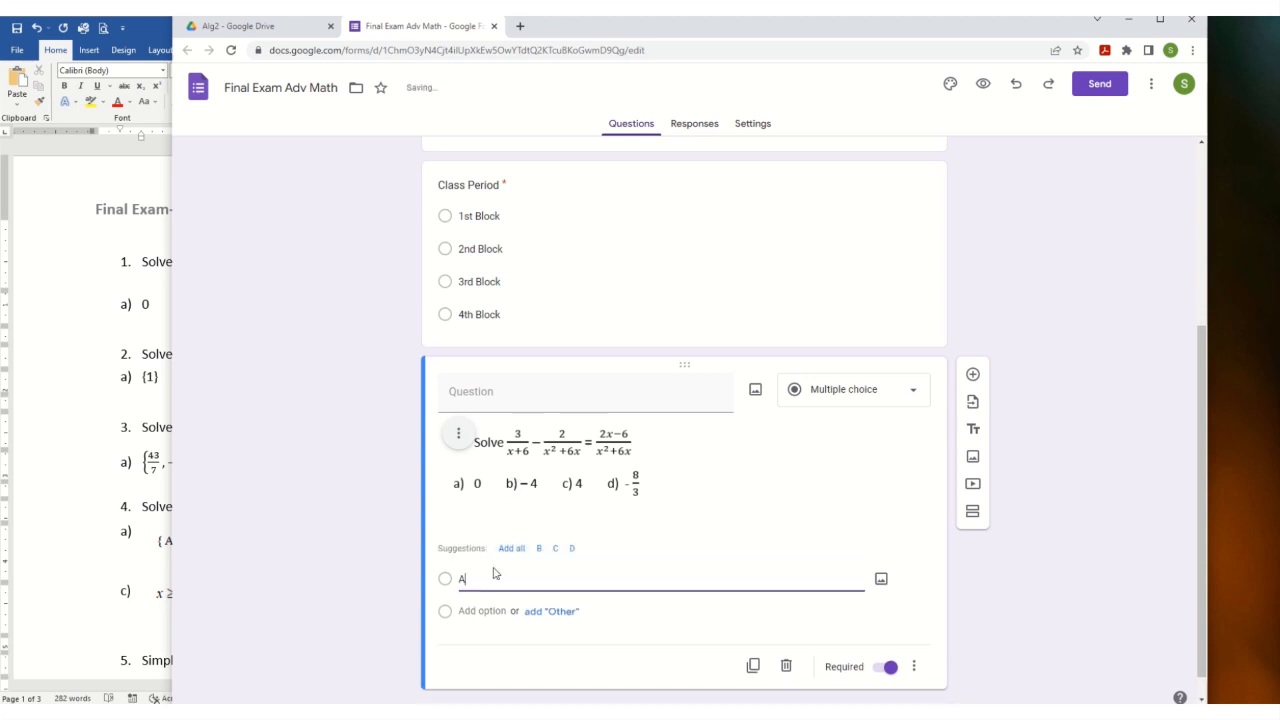
pyautogui.click(500, 614)
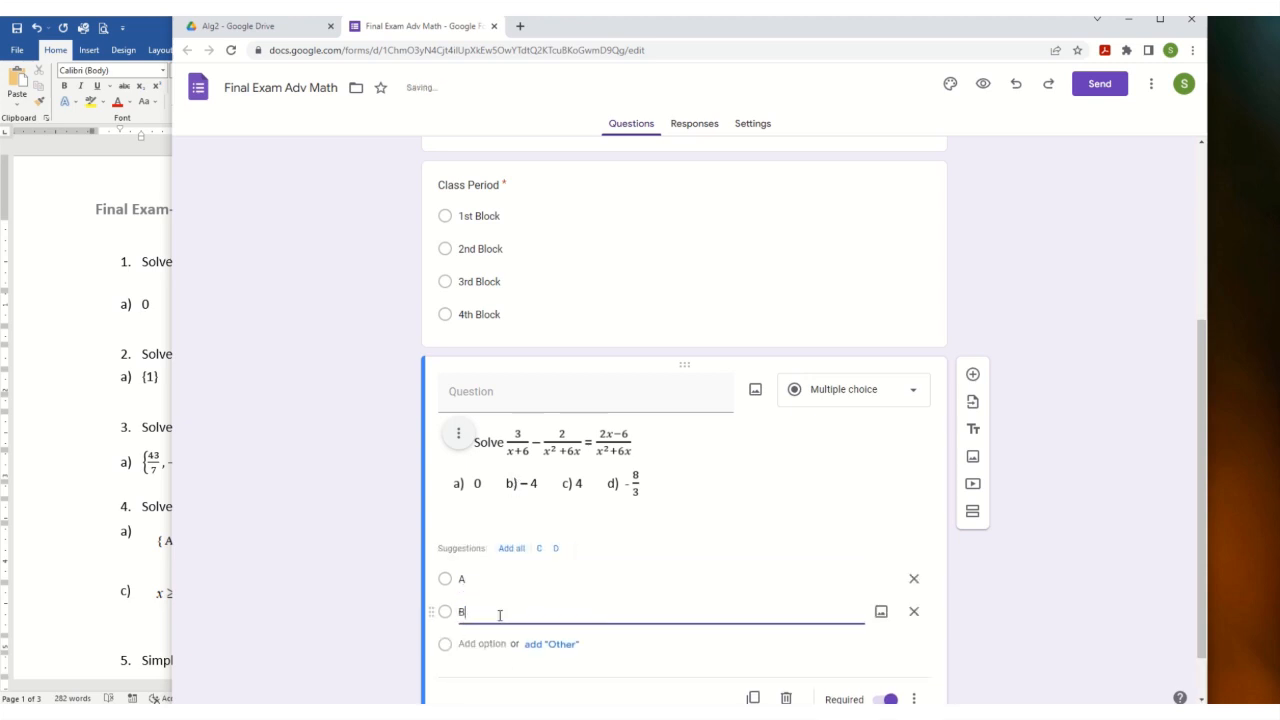
pyautogui.click(500, 645)
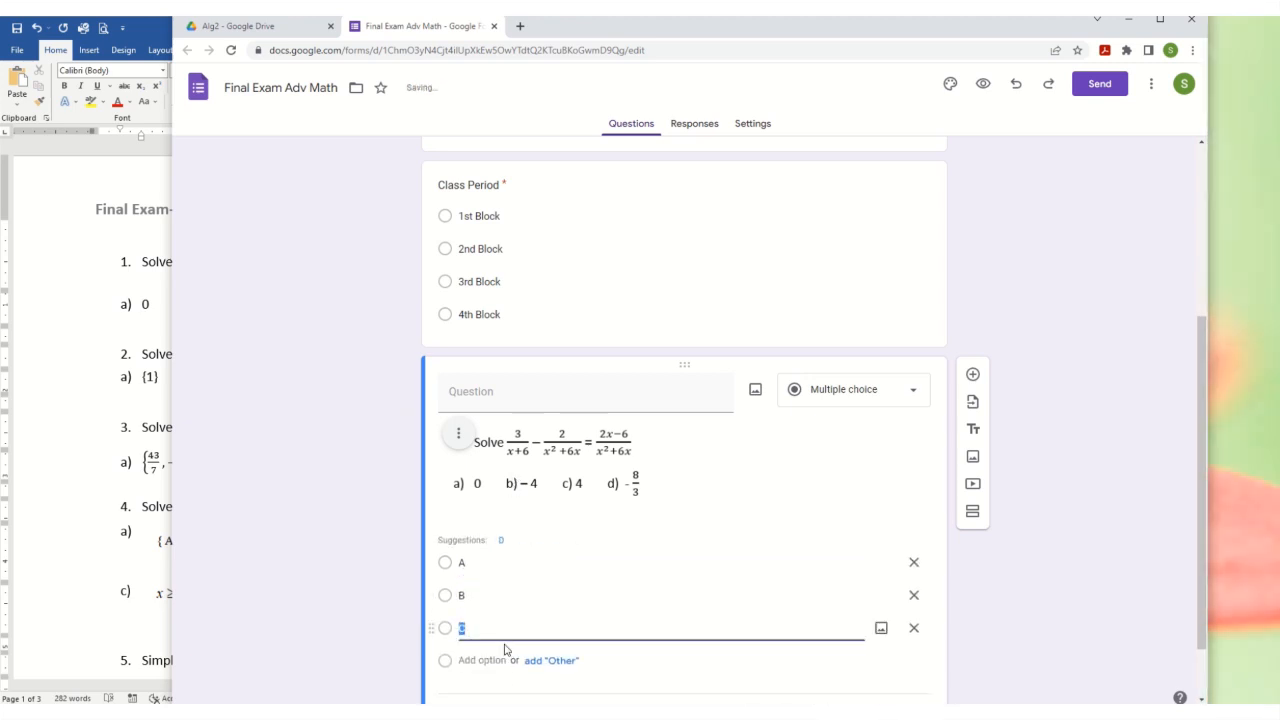
pyautogui.click(502, 660)
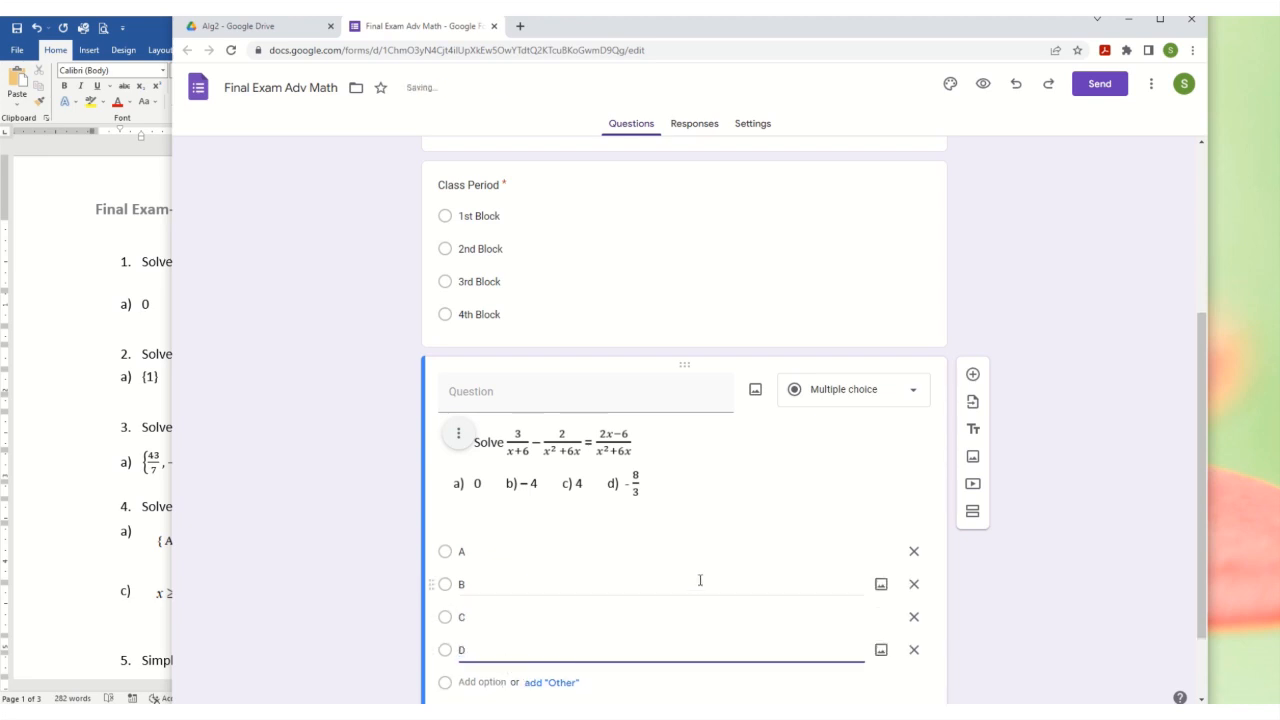
# Step: Add another multiple-choice question below the first exam question and insert image "2" from the Alg2Imgs folder into it
pyautogui.scroll(-2, 809, 523)
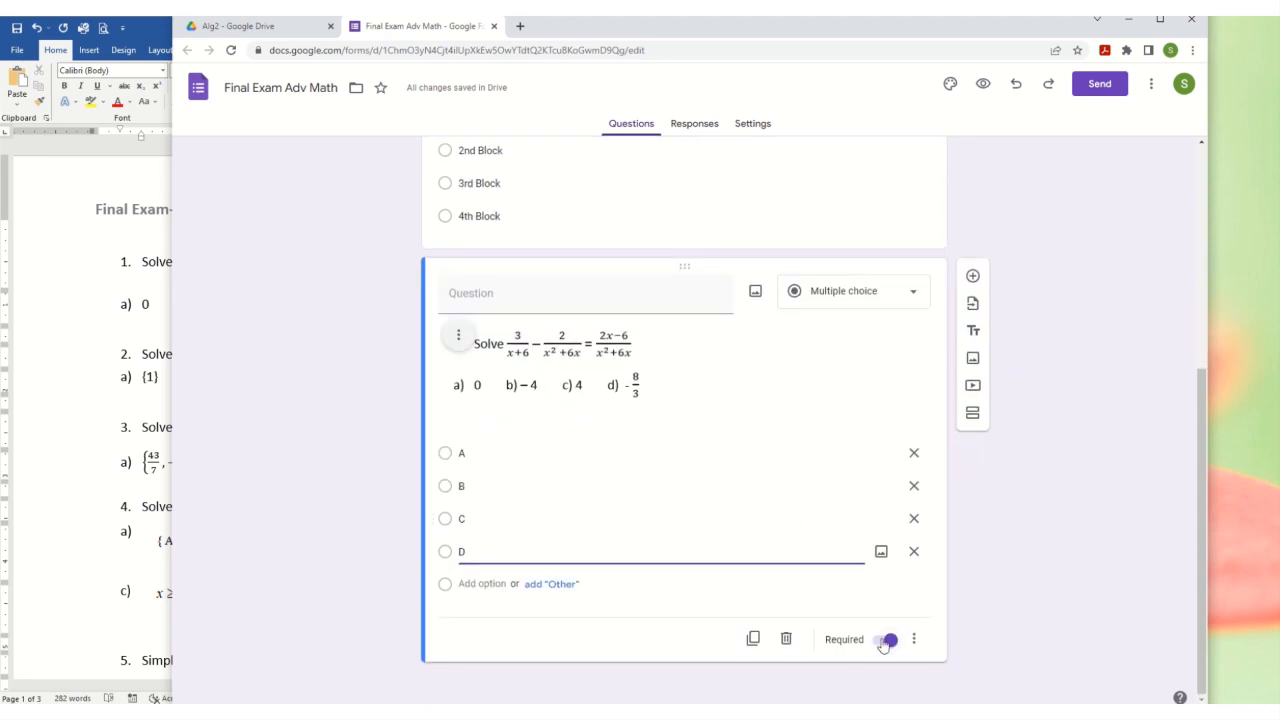
pyautogui.click(974, 277)
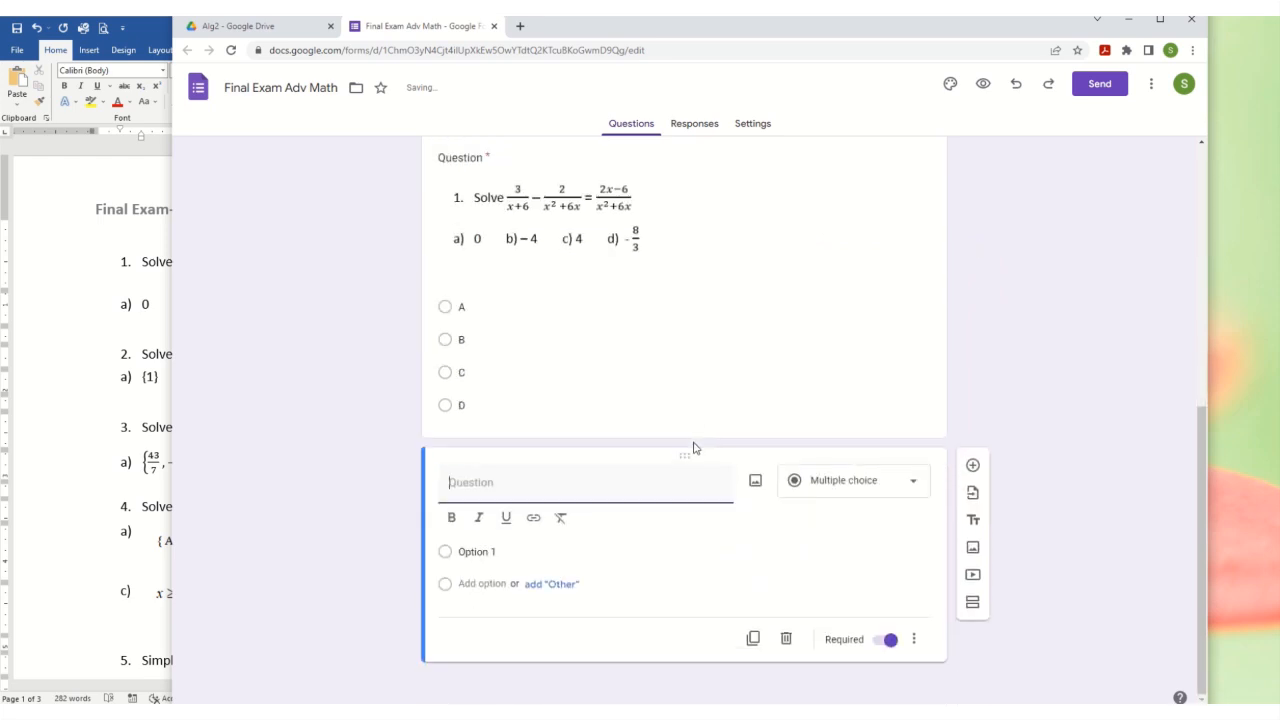
pyautogui.click(756, 482)
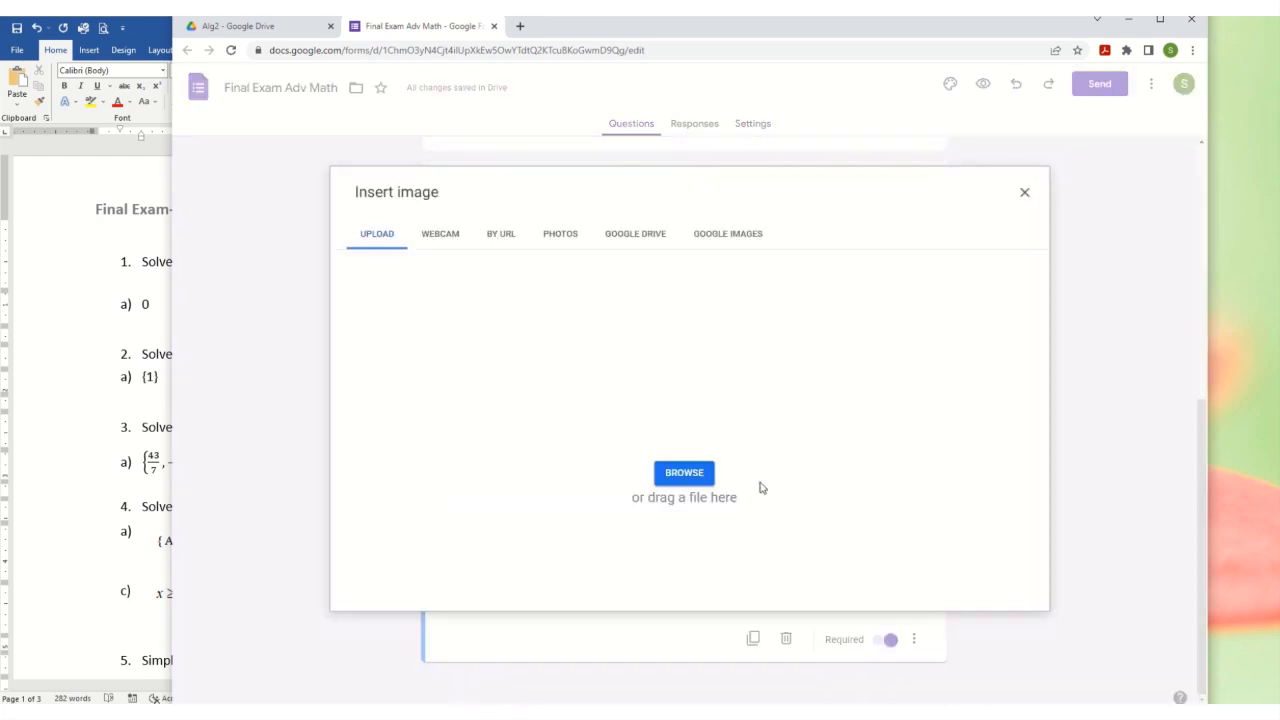
pyautogui.click(684, 473)
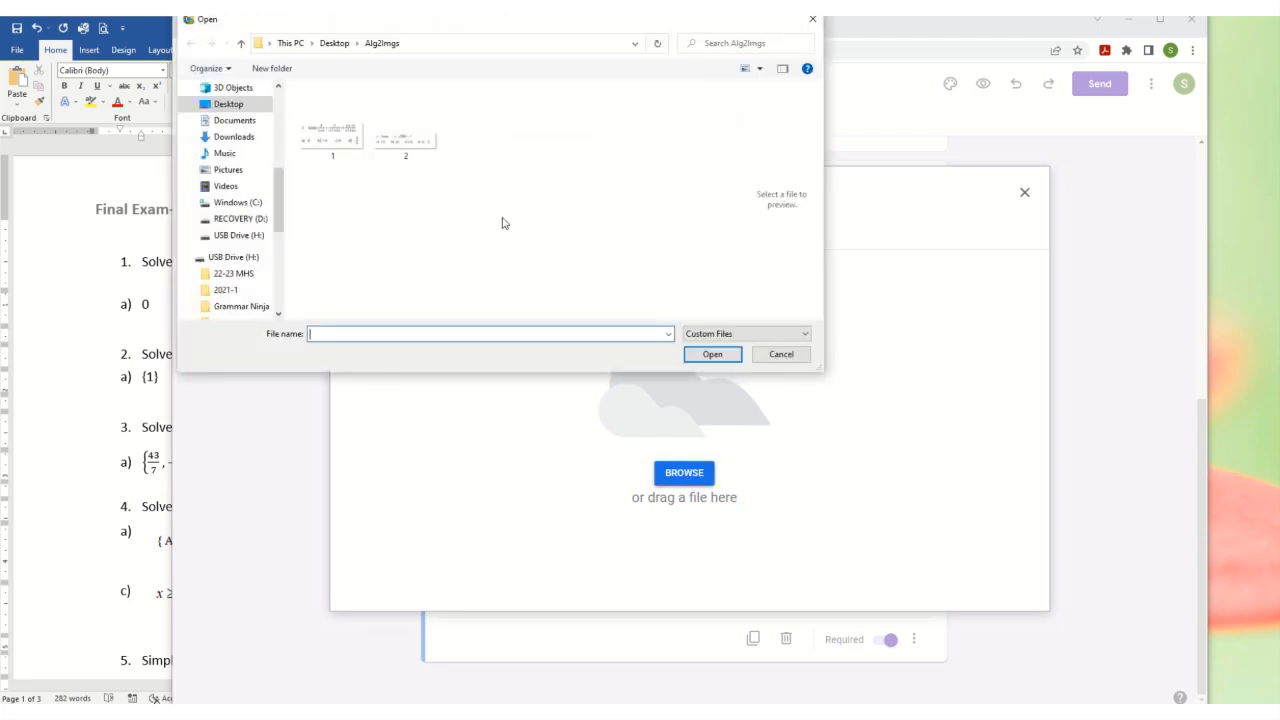
pyautogui.click(418, 150)
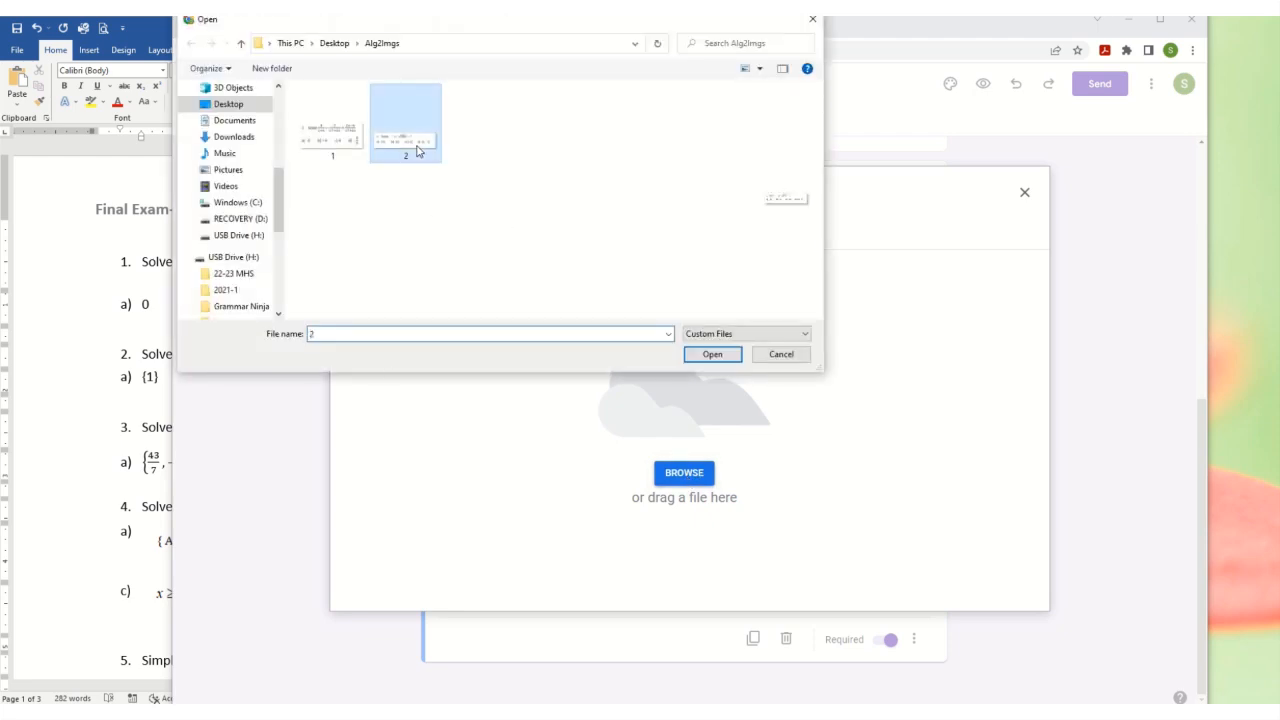
pyautogui.click(692, 358)
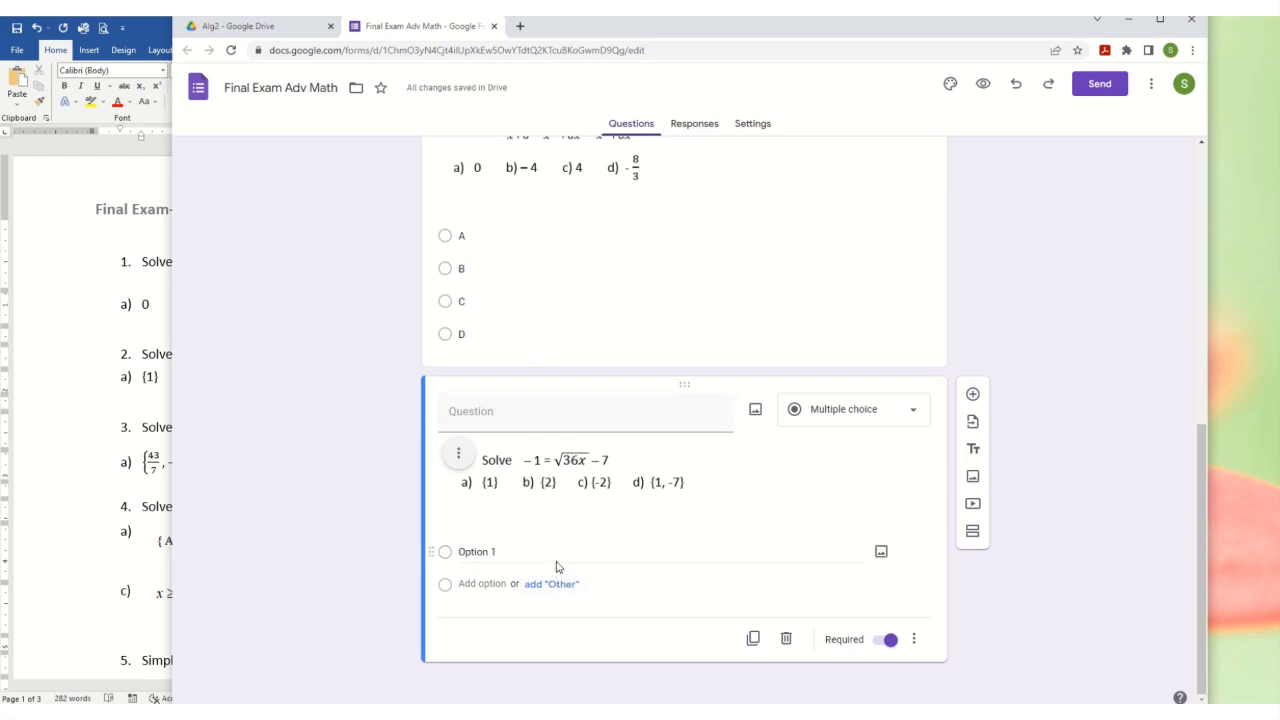
# Step: Give the second exam question the answer options A, B, C and D
pyautogui.click(484, 552)
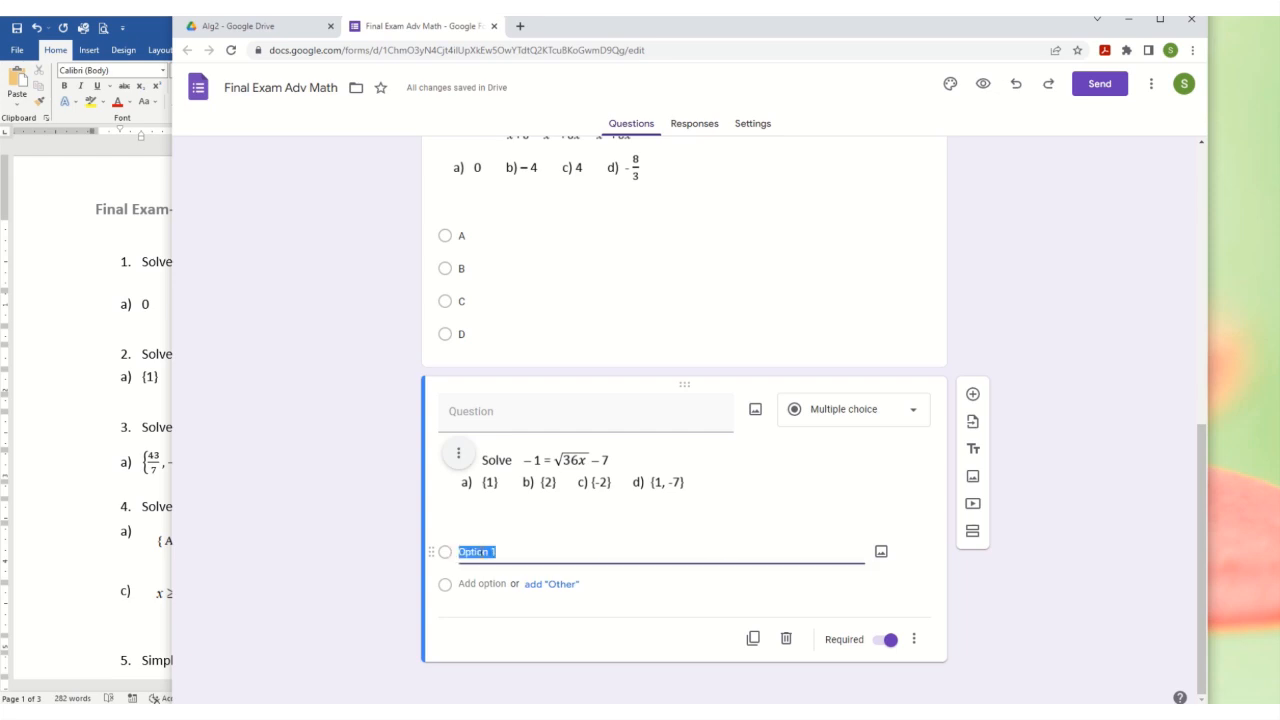
pyautogui.write('A')
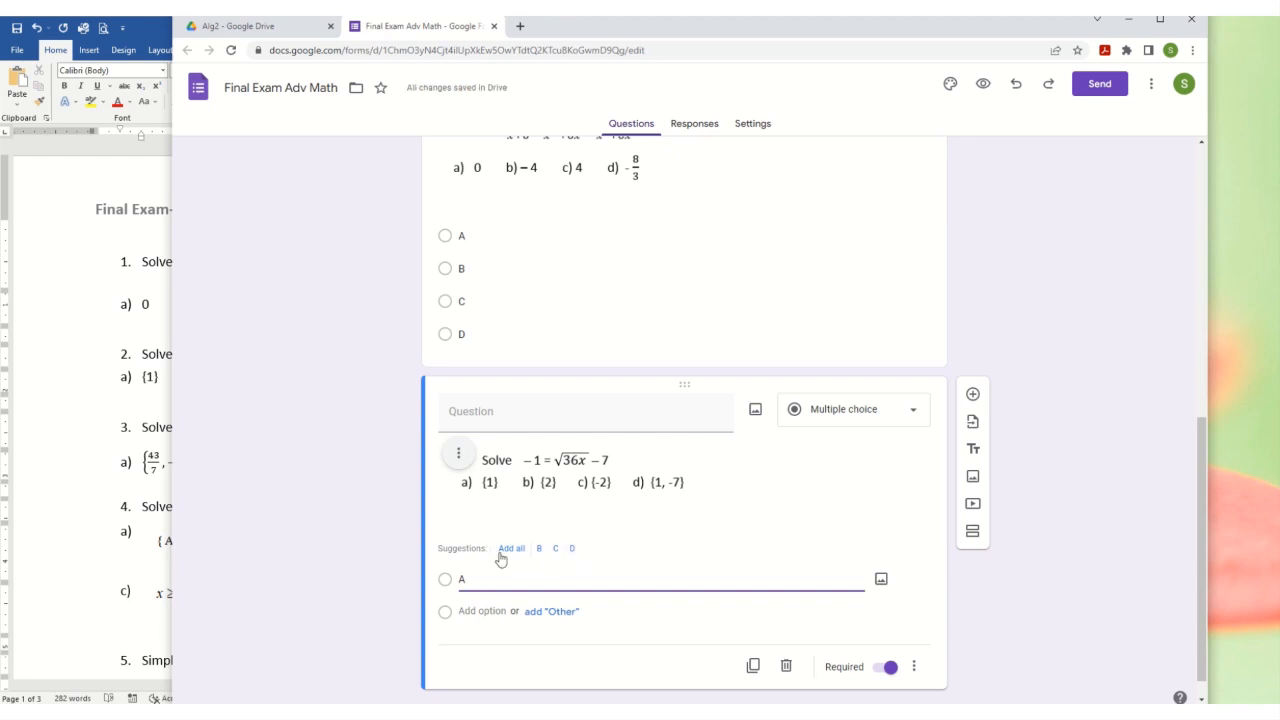
pyautogui.click(511, 548)
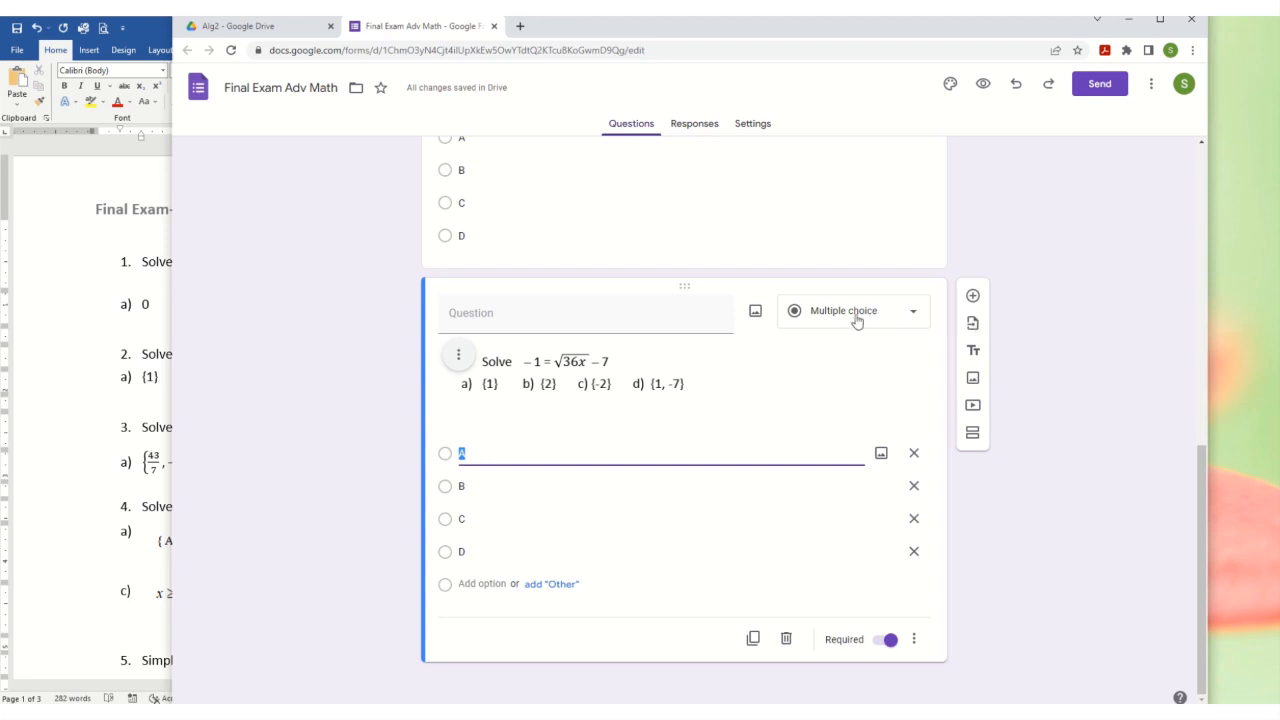
pyautogui.scroll(15, 855, 320)
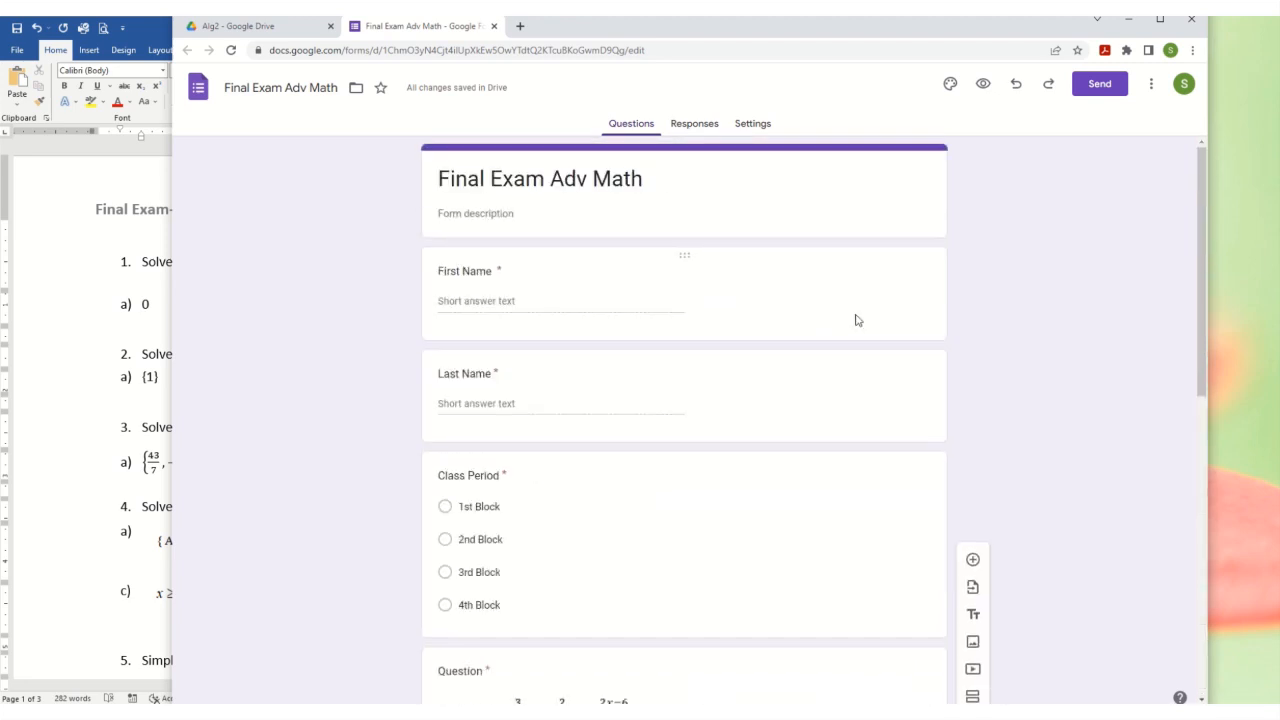
pyautogui.scroll(-8, 855, 320)
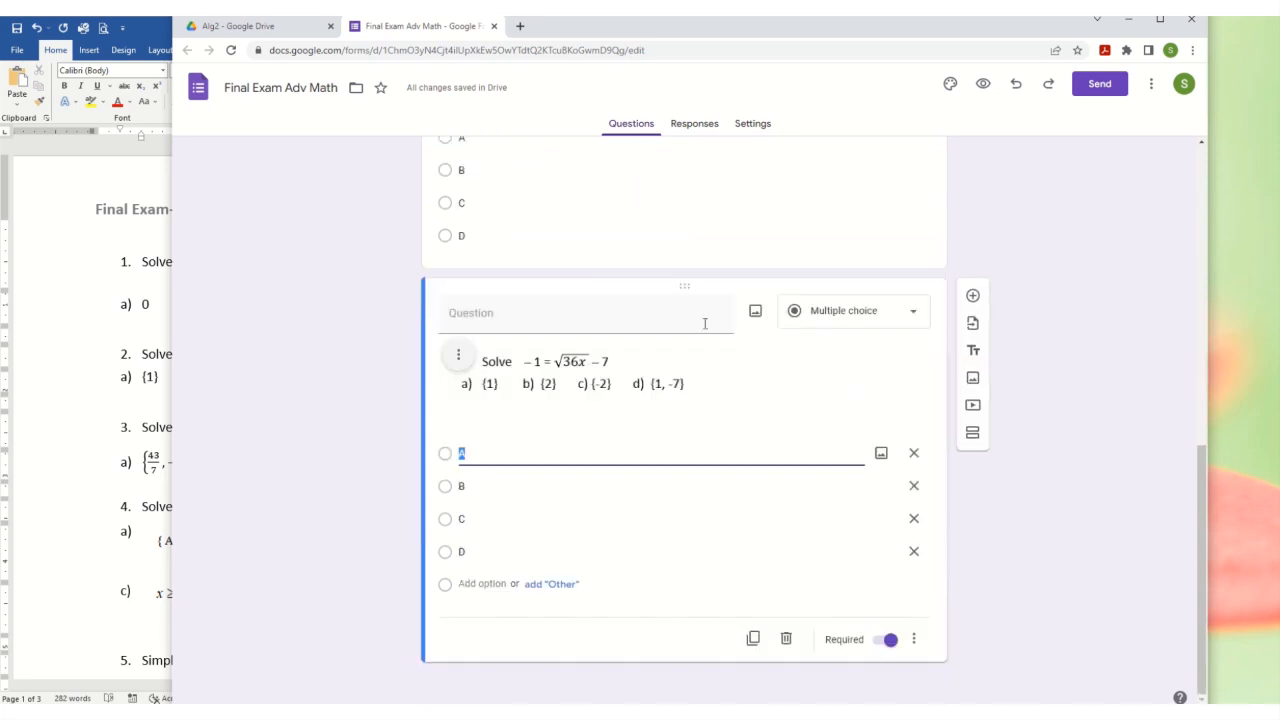
pyautogui.click(471, 257)
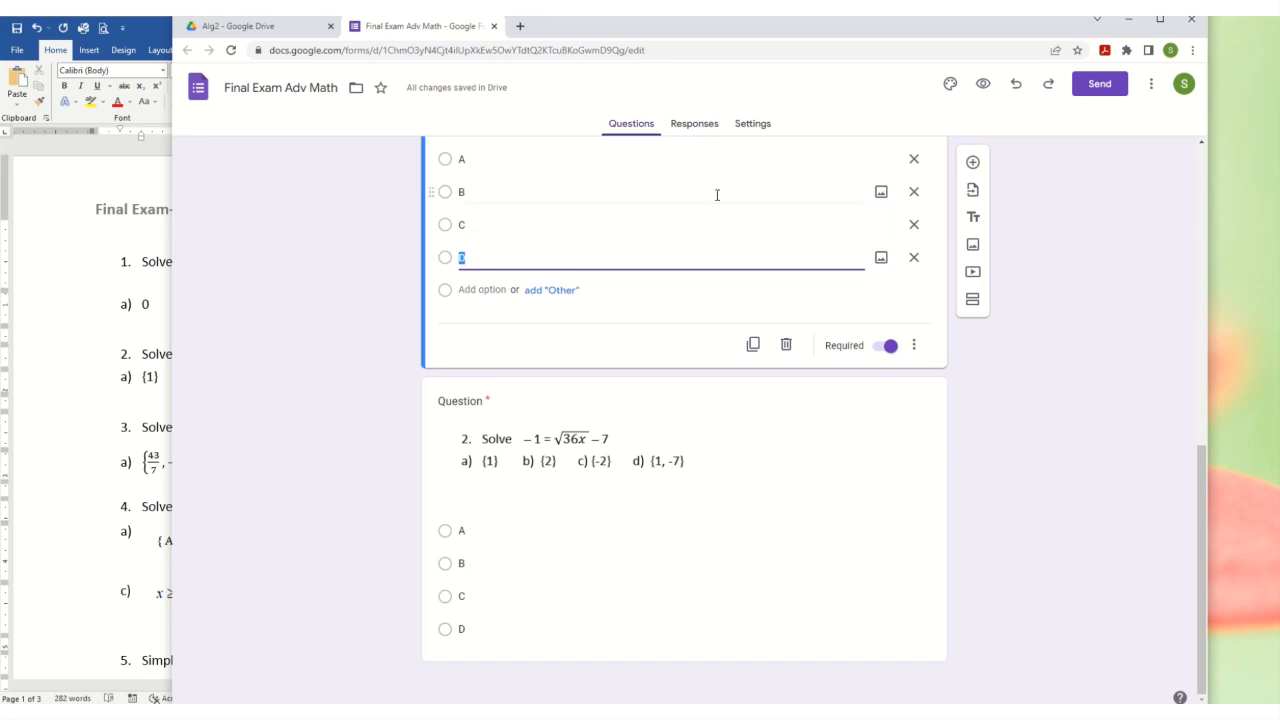
pyautogui.click(754, 128)
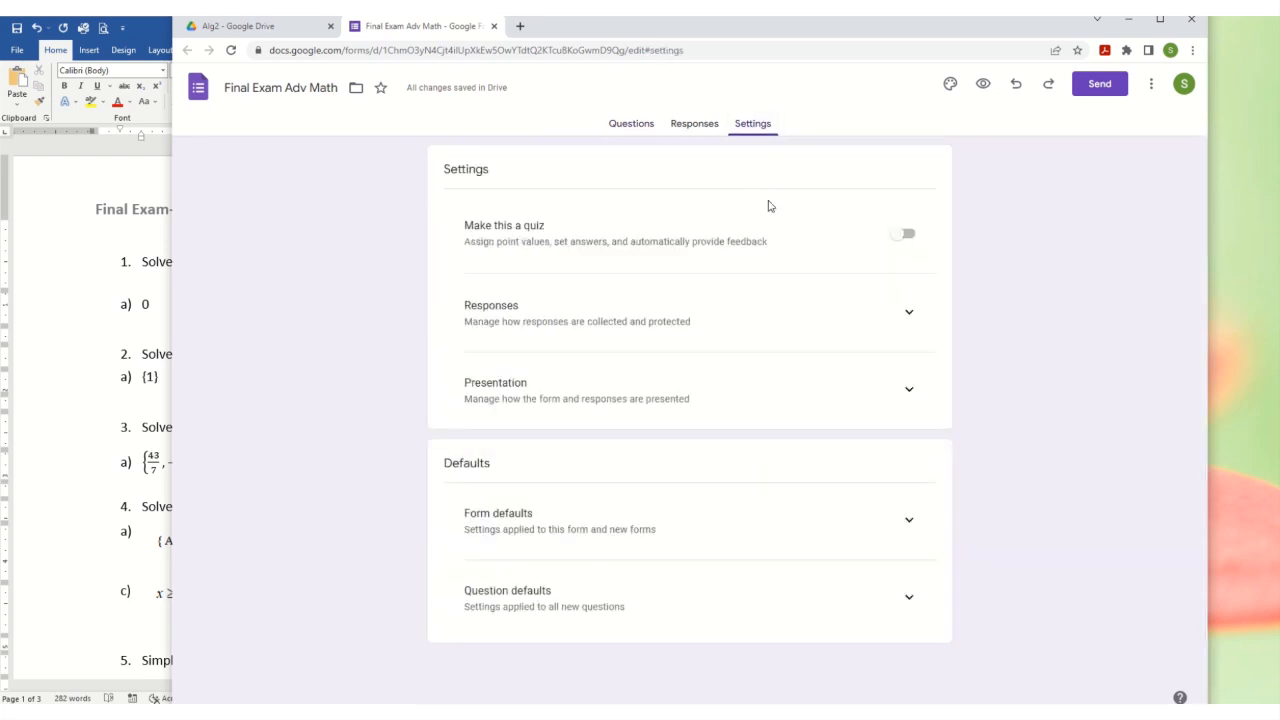
pyautogui.click(638, 126)
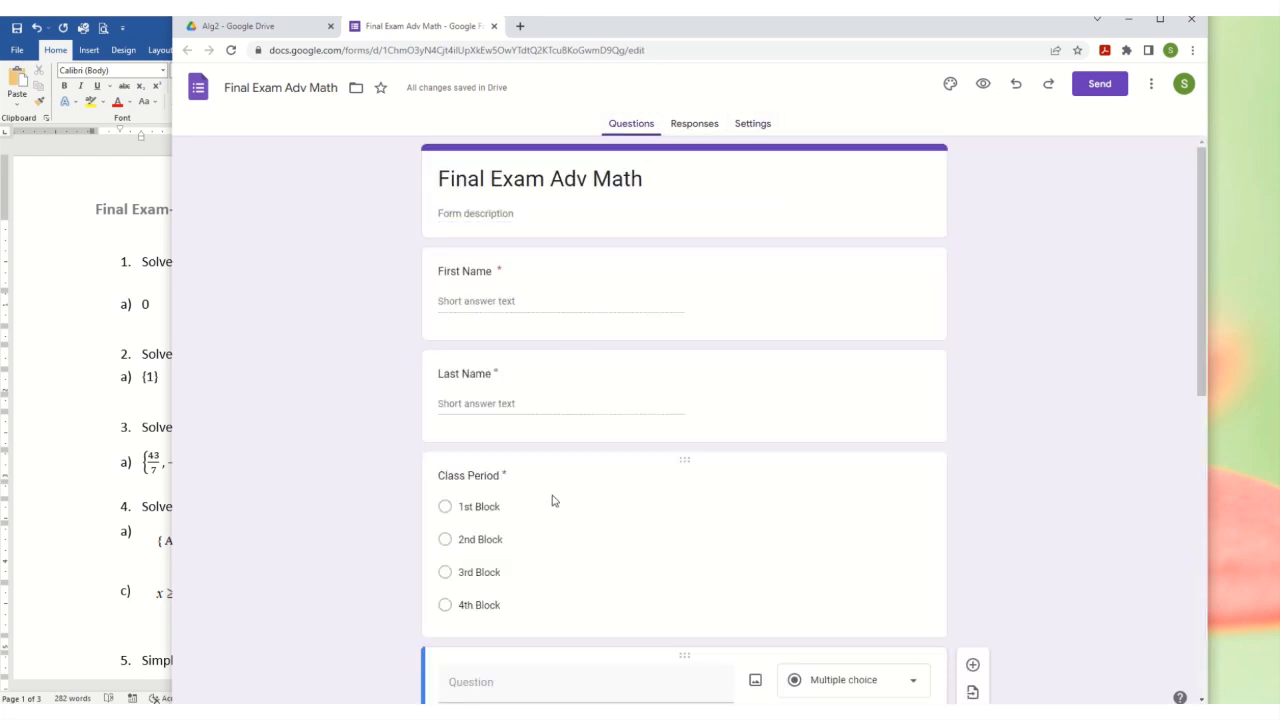
pyautogui.scroll(-5, 553, 500)
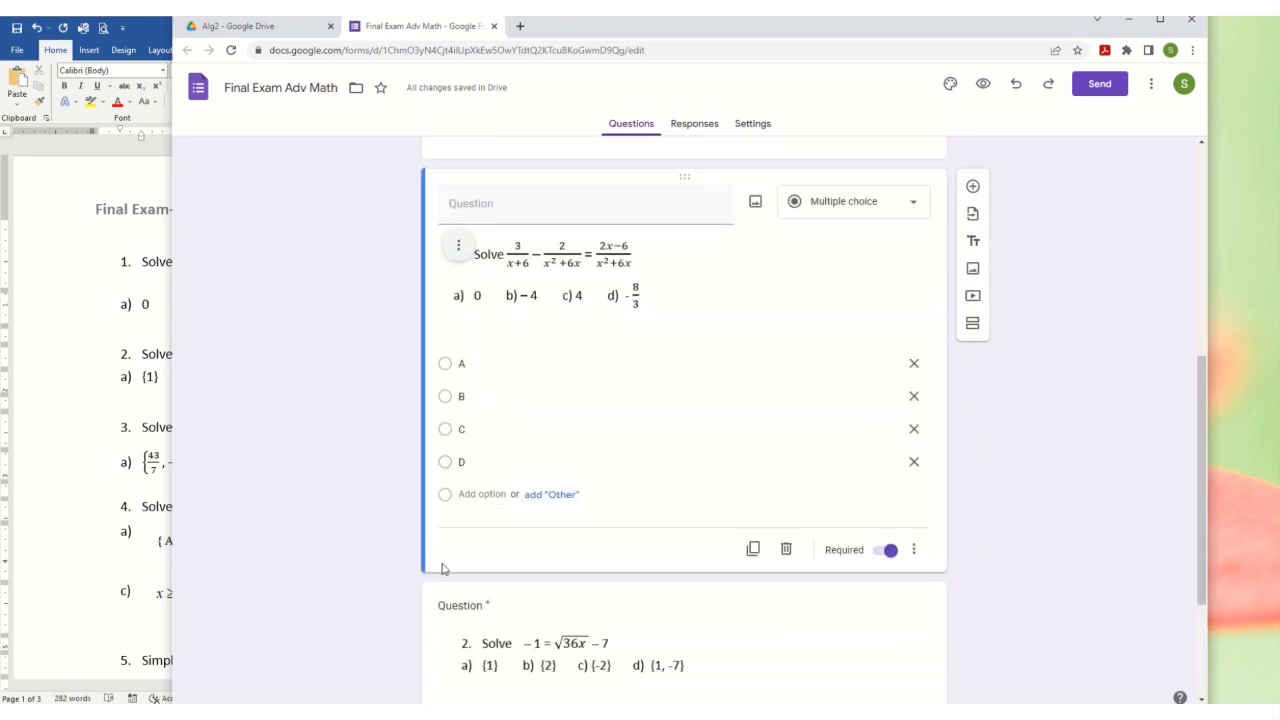
# Step: Make the form a quiz and turn off respondents' access to the correct answers
pyautogui.click(758, 128)
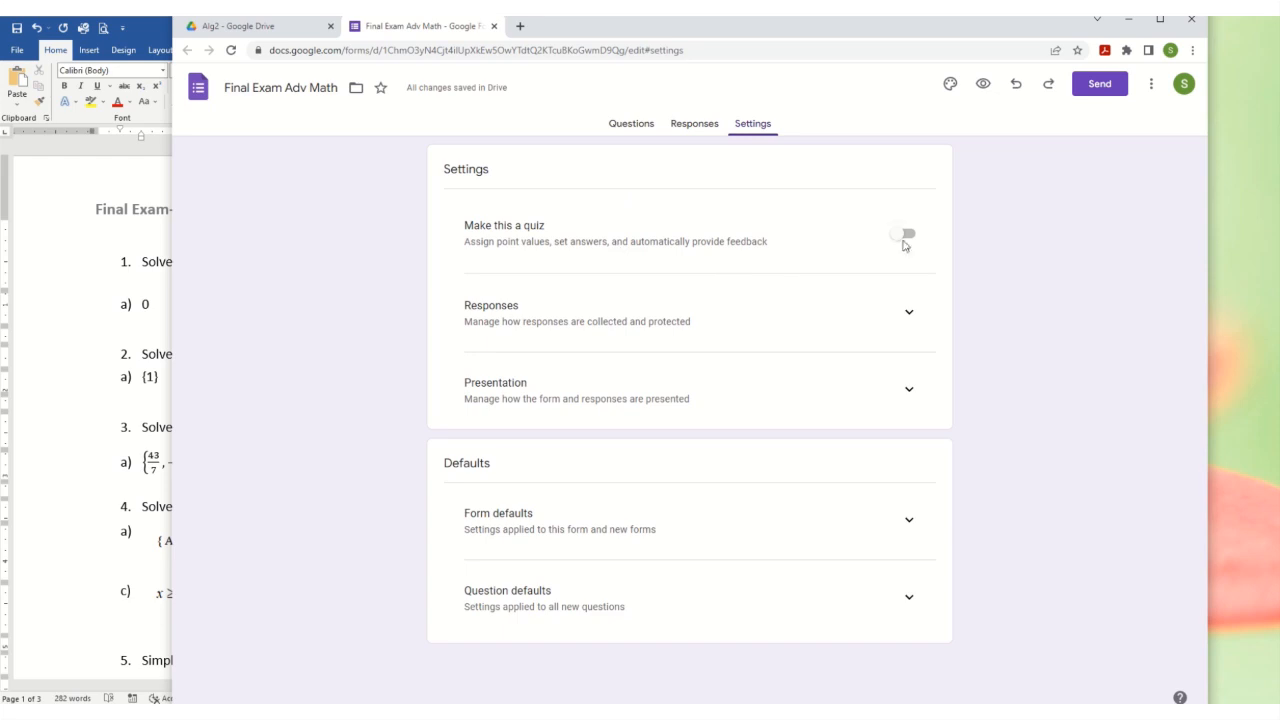
pyautogui.click(906, 237)
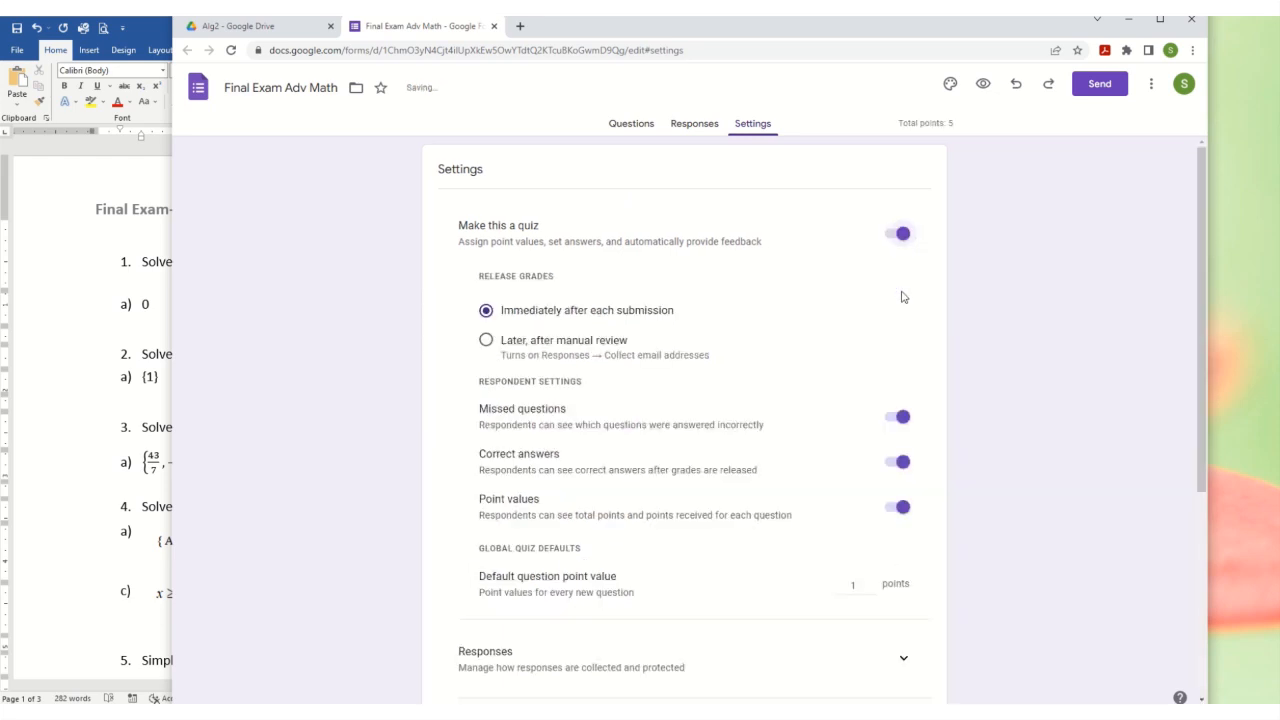
pyautogui.scroll(-3, 782, 603)
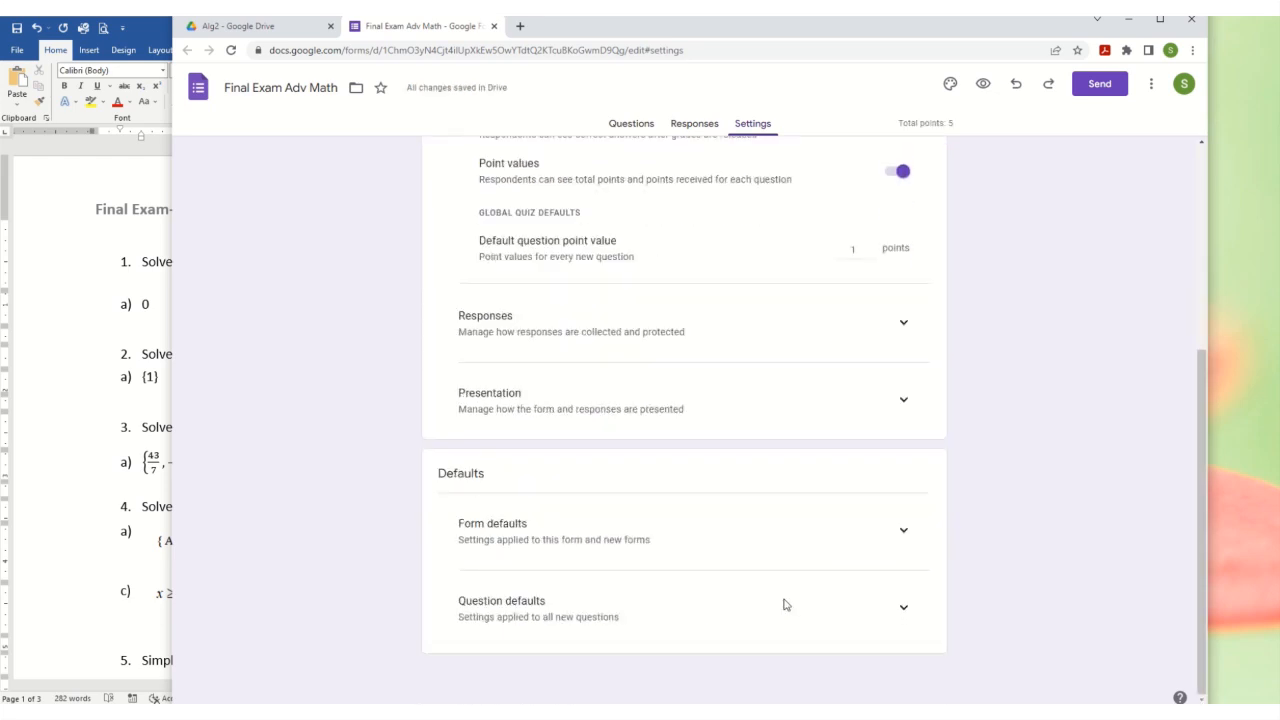
pyautogui.scroll(3, 785, 603)
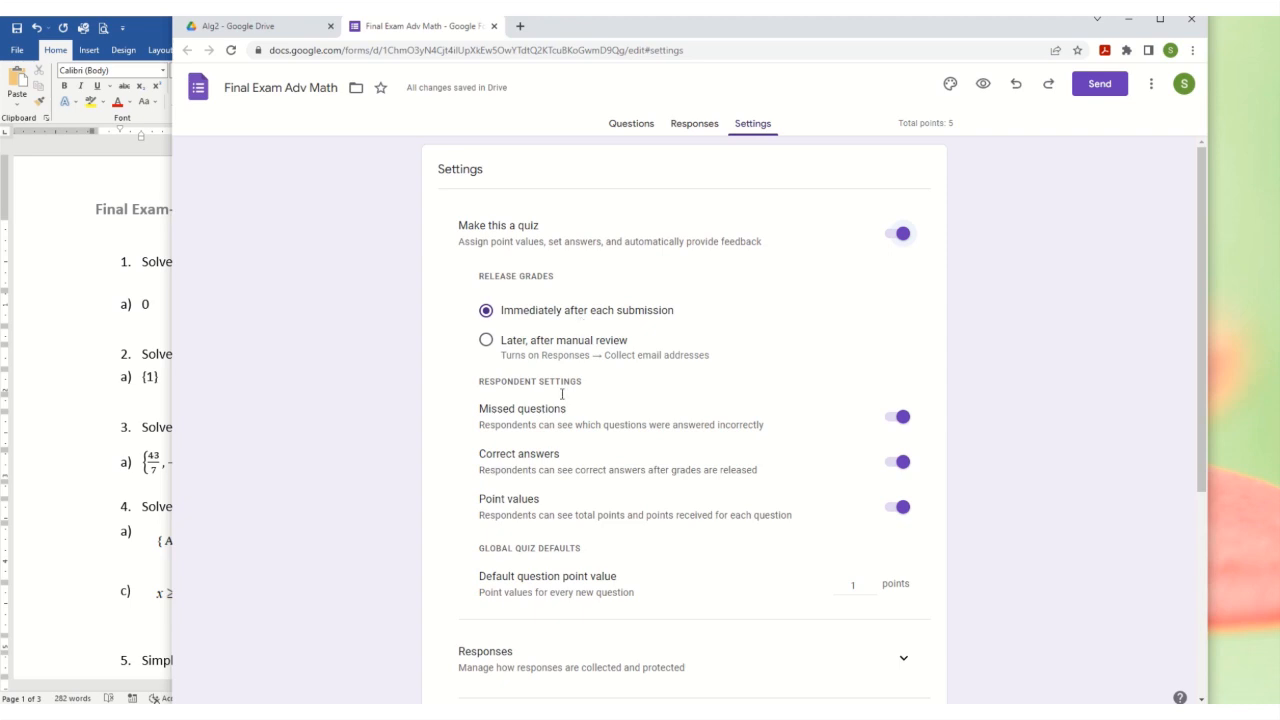
pyautogui.scroll(-2, 551, 424)
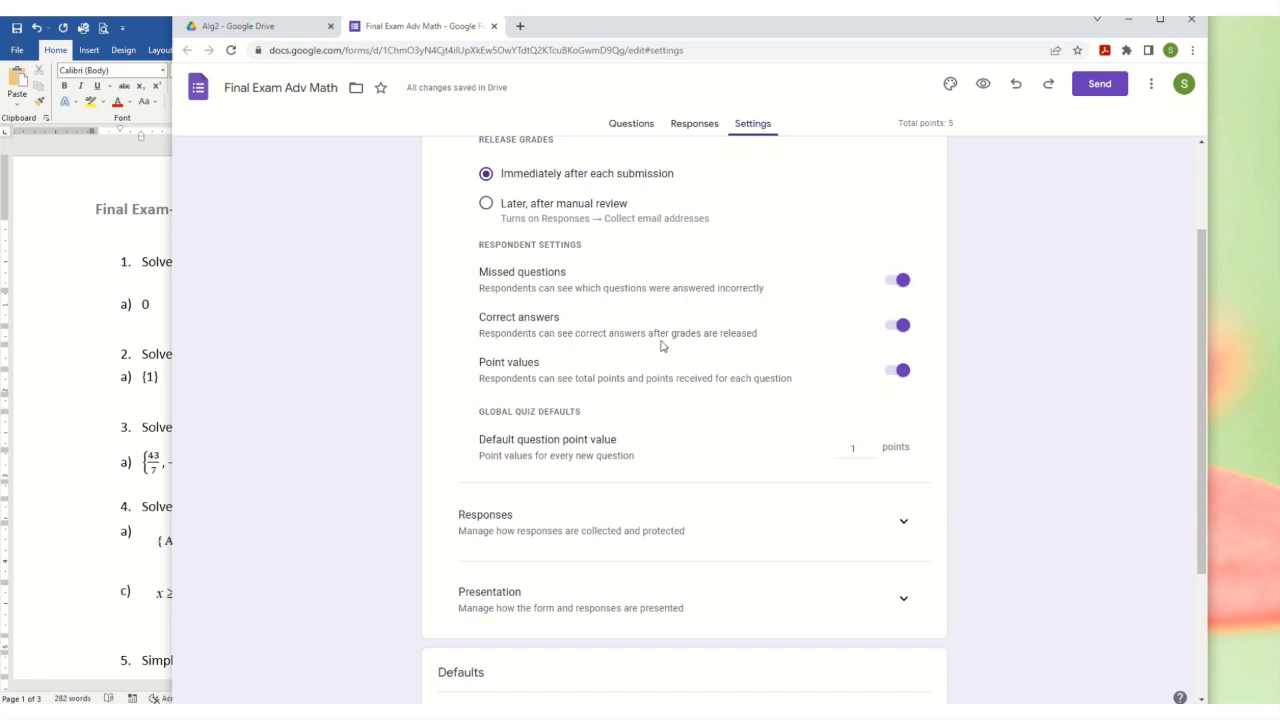
pyautogui.click(897, 326)
# Step: Expand the Responses and Presentation settings and turn on the progress bar for the form
pyautogui.scroll(-1, 755, 330)
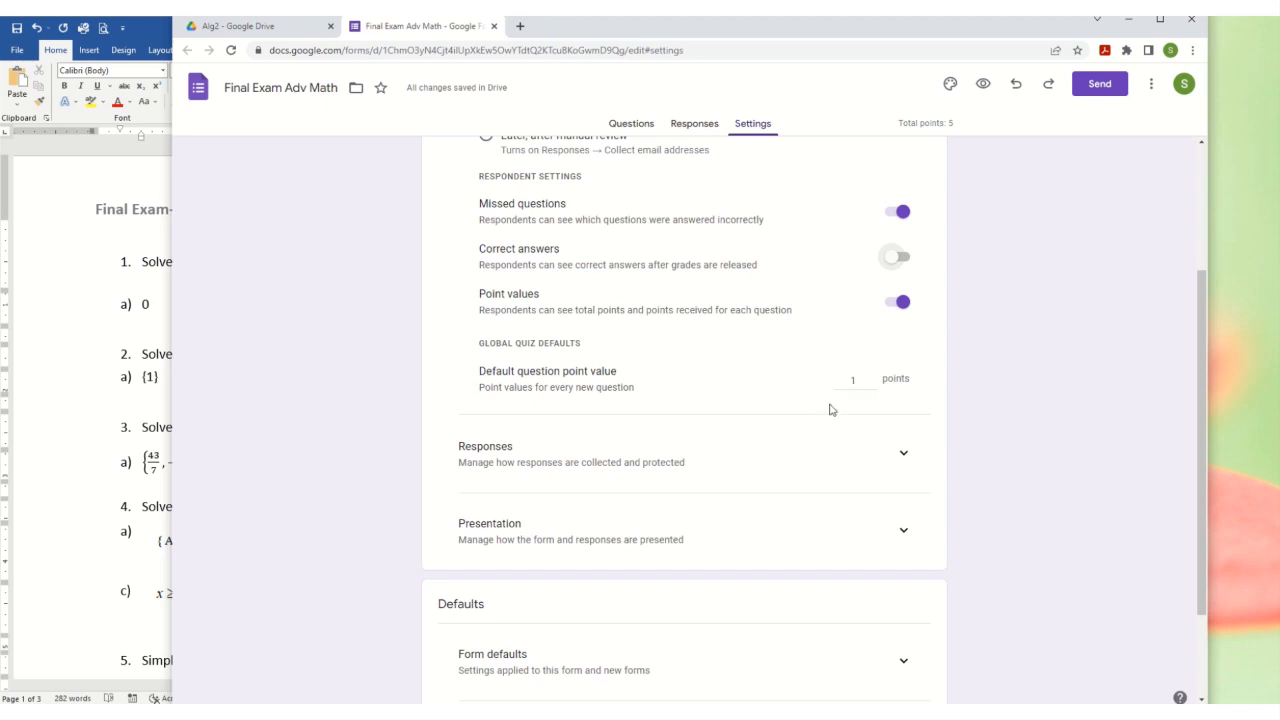
pyautogui.click(904, 455)
pyautogui.scroll(-4, 737, 494)
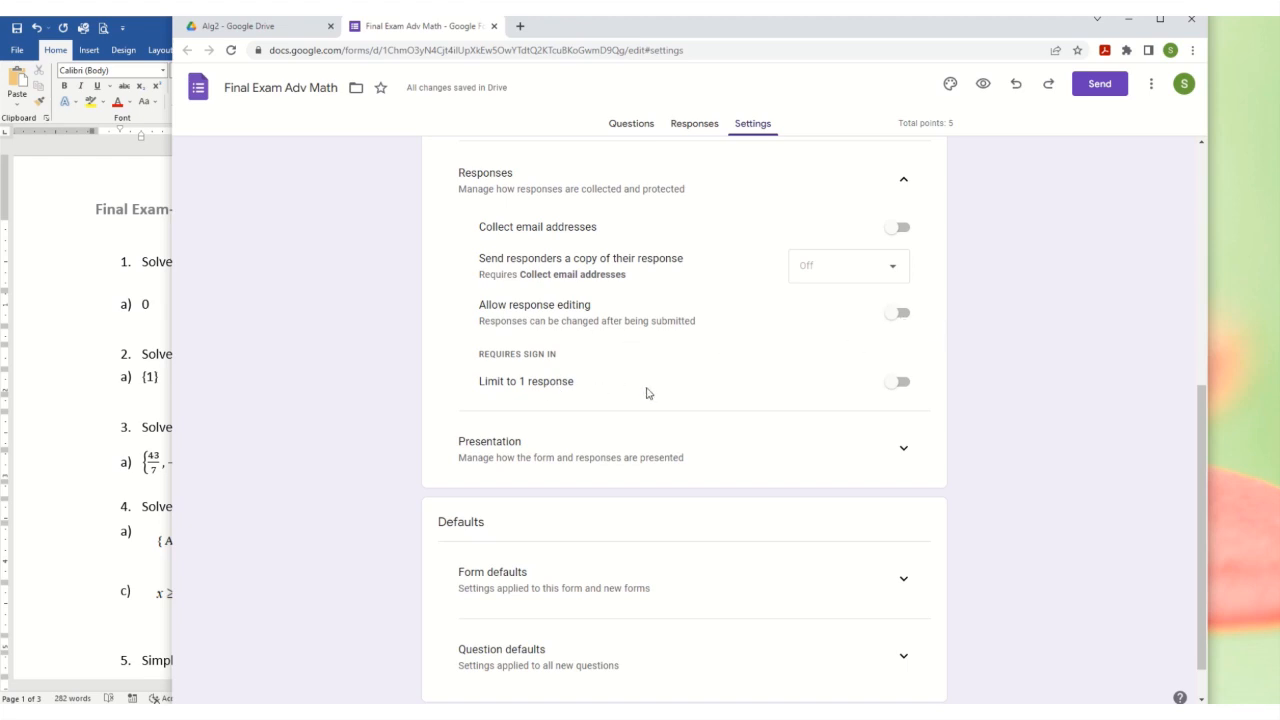
pyautogui.click(904, 448)
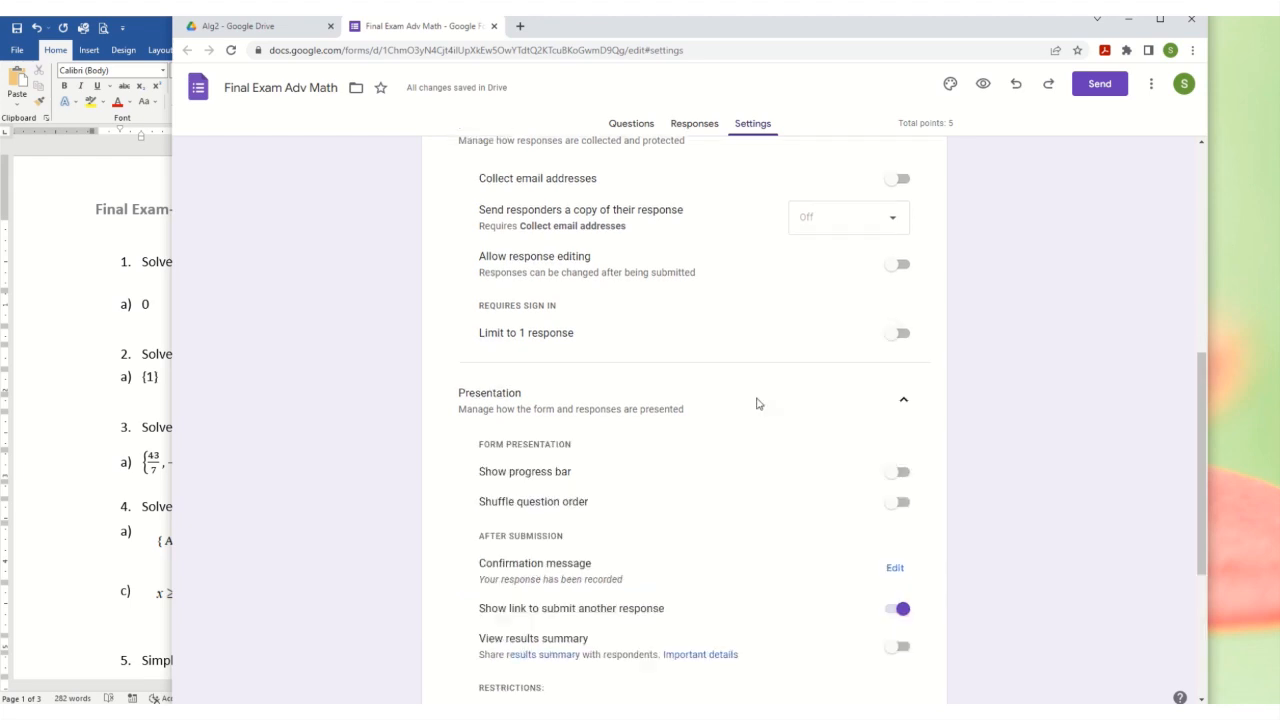
pyautogui.scroll(-3, 757, 403)
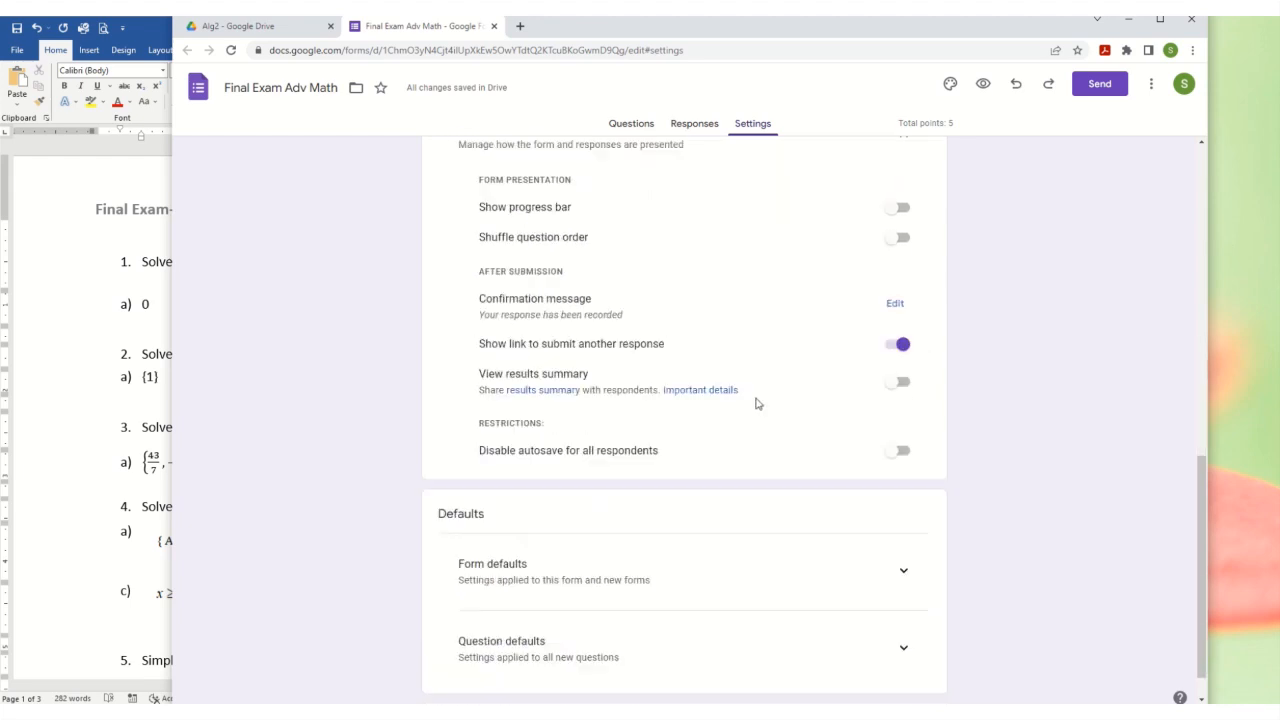
pyautogui.scroll(2, 750, 400)
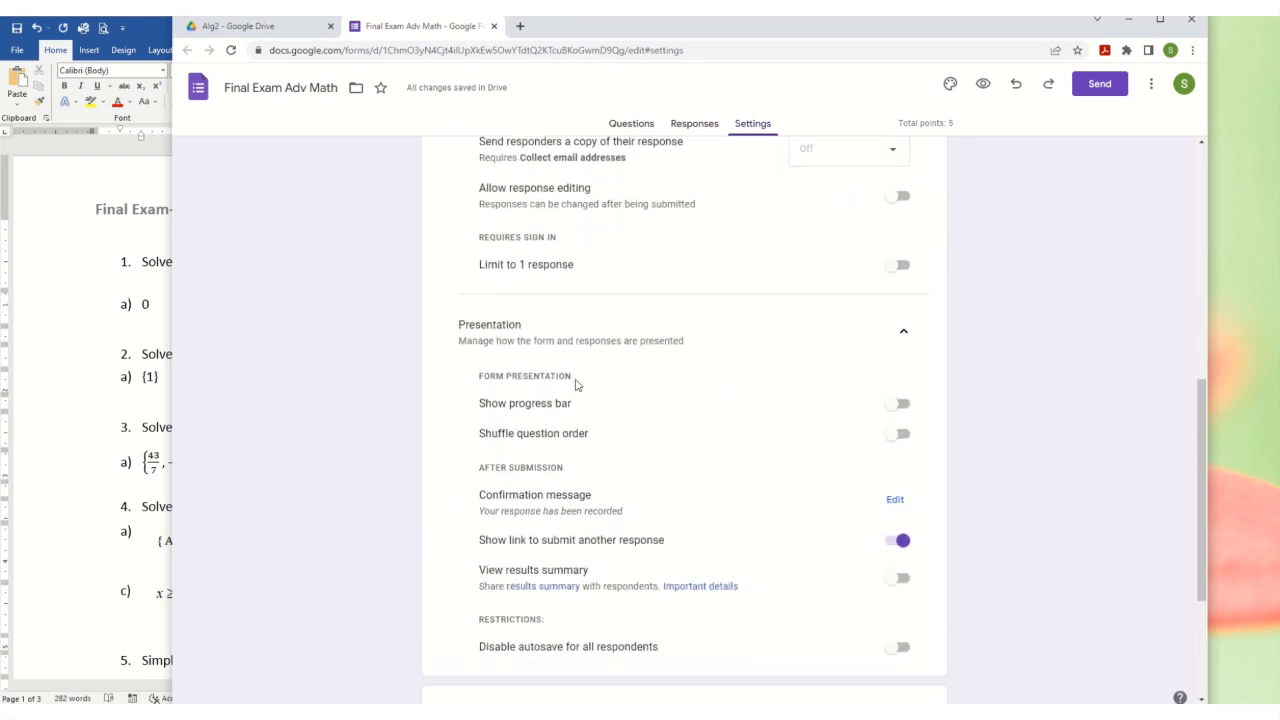
pyautogui.click(903, 404)
# Step: Turn off the link for submitting another response, leaving the confirmation message unedited
pyautogui.scroll(-2, 632, 516)
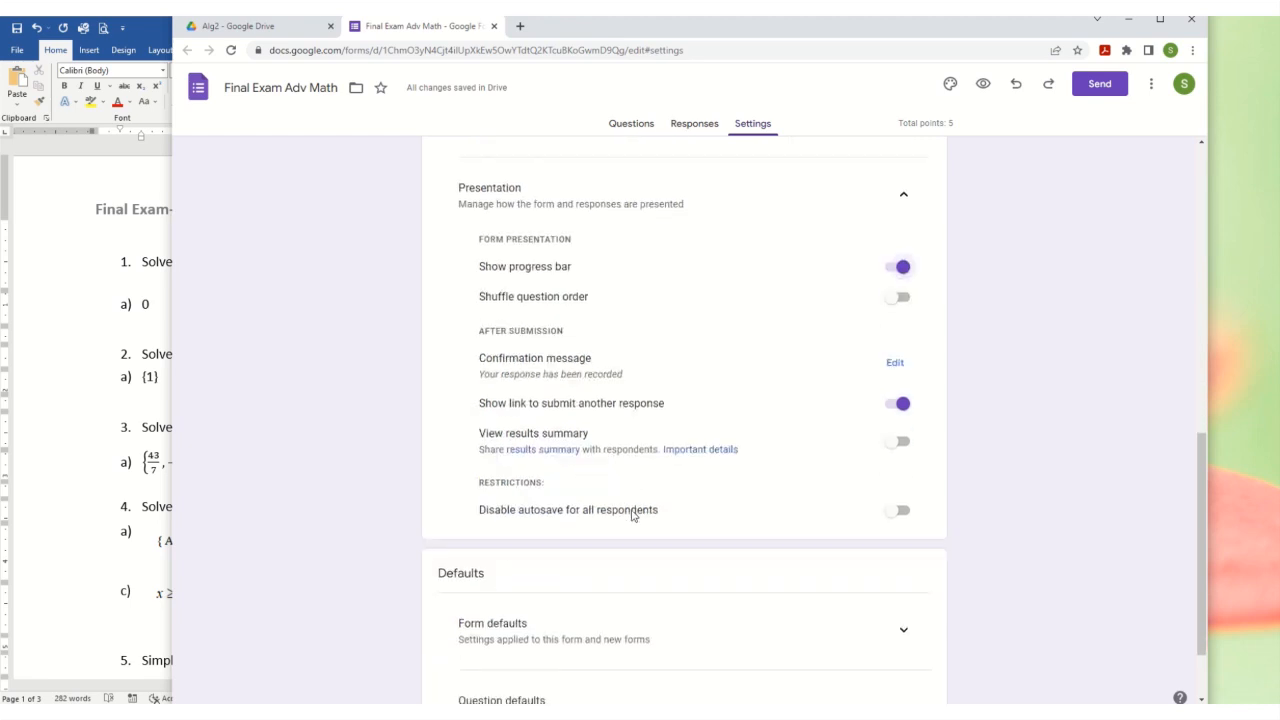
pyautogui.click(895, 370)
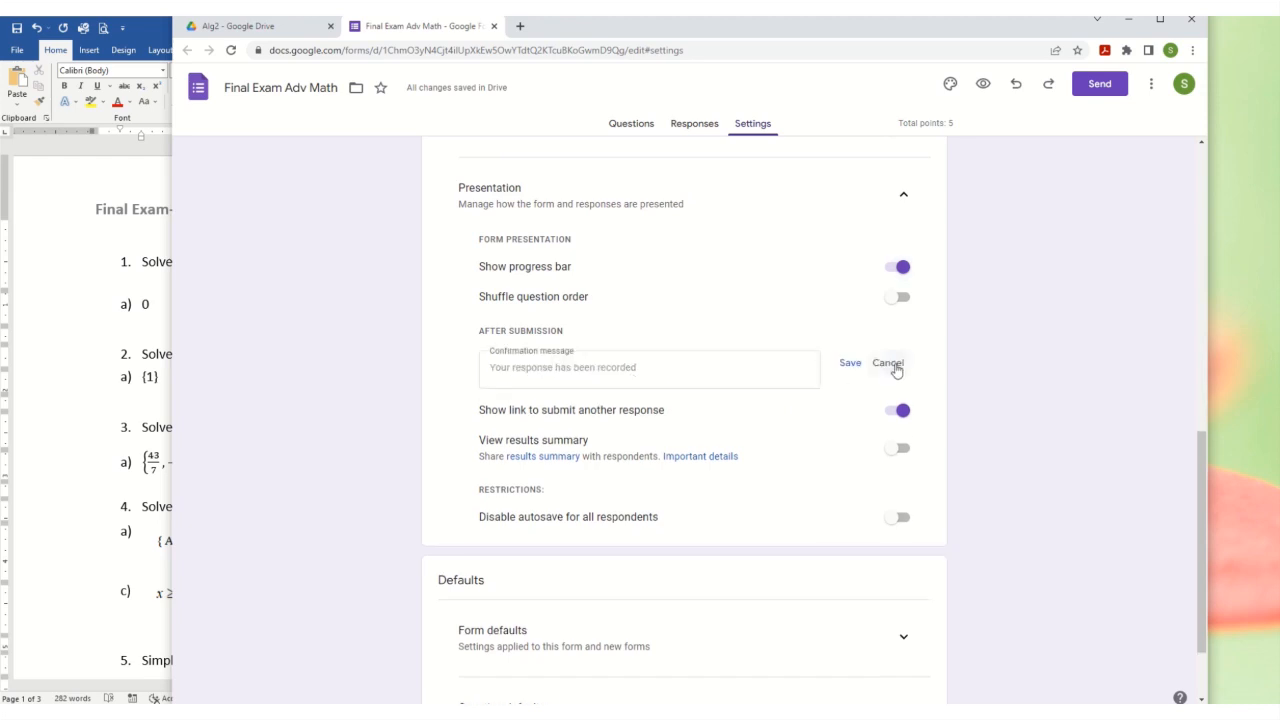
pyautogui.click(889, 370)
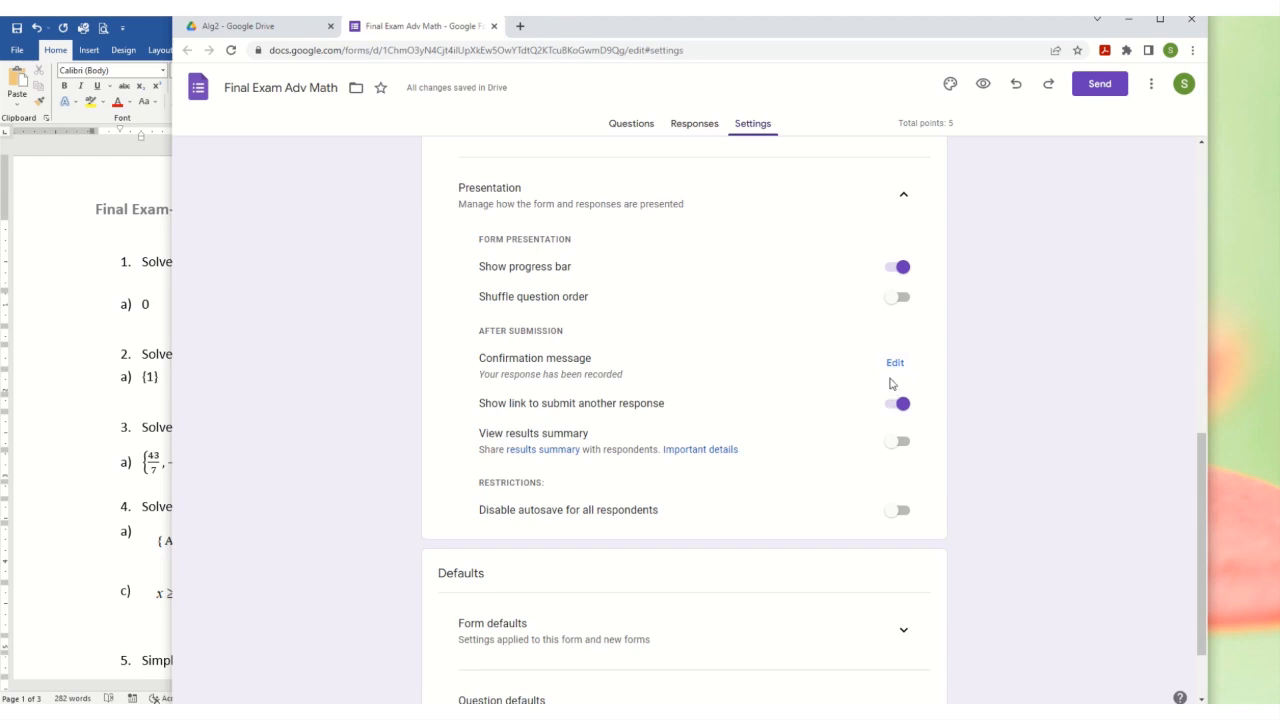
pyautogui.scroll(-1, 573, 372)
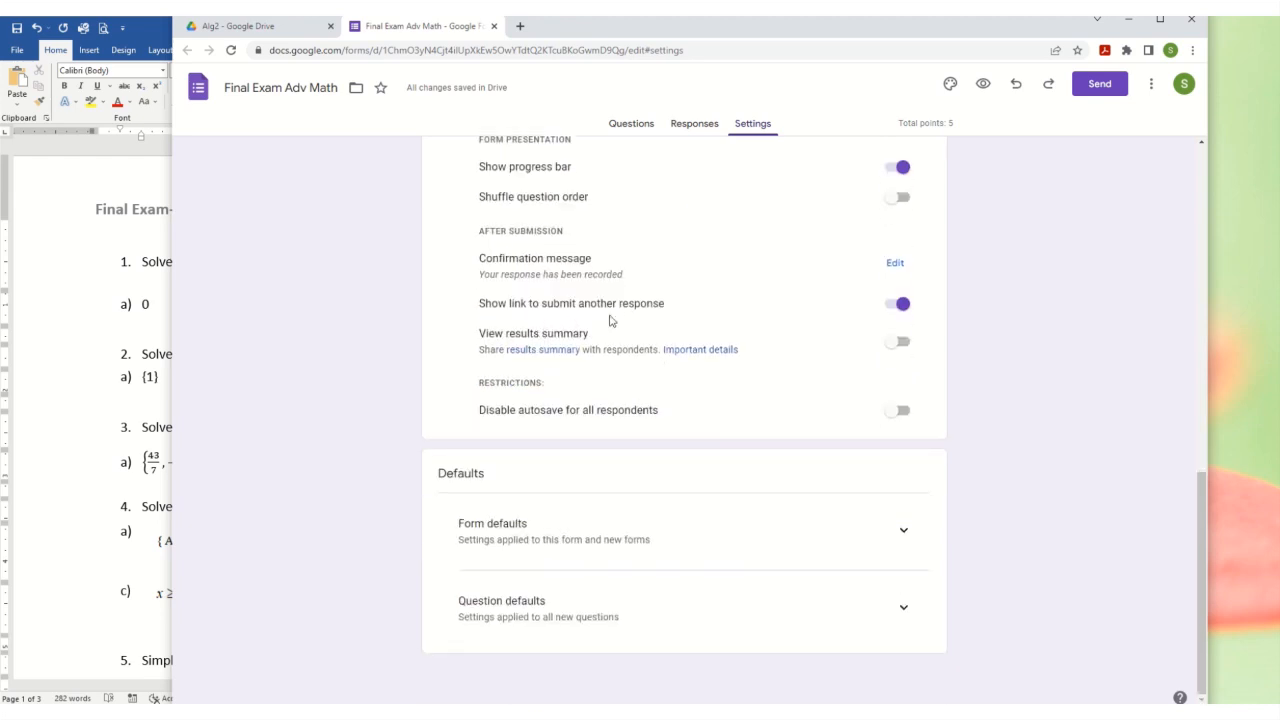
pyautogui.click(899, 310)
# Step: Expand and review the form defaults and question defaults in the settings
pyautogui.click(903, 531)
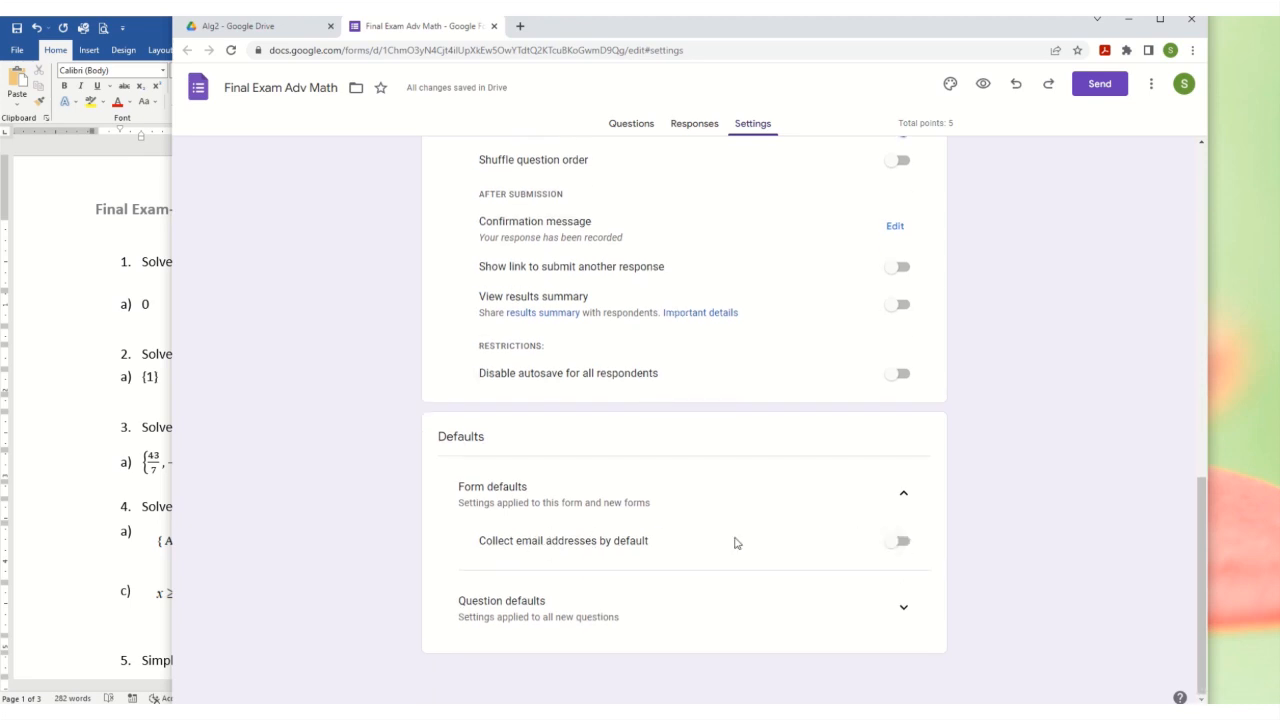
pyautogui.click(904, 608)
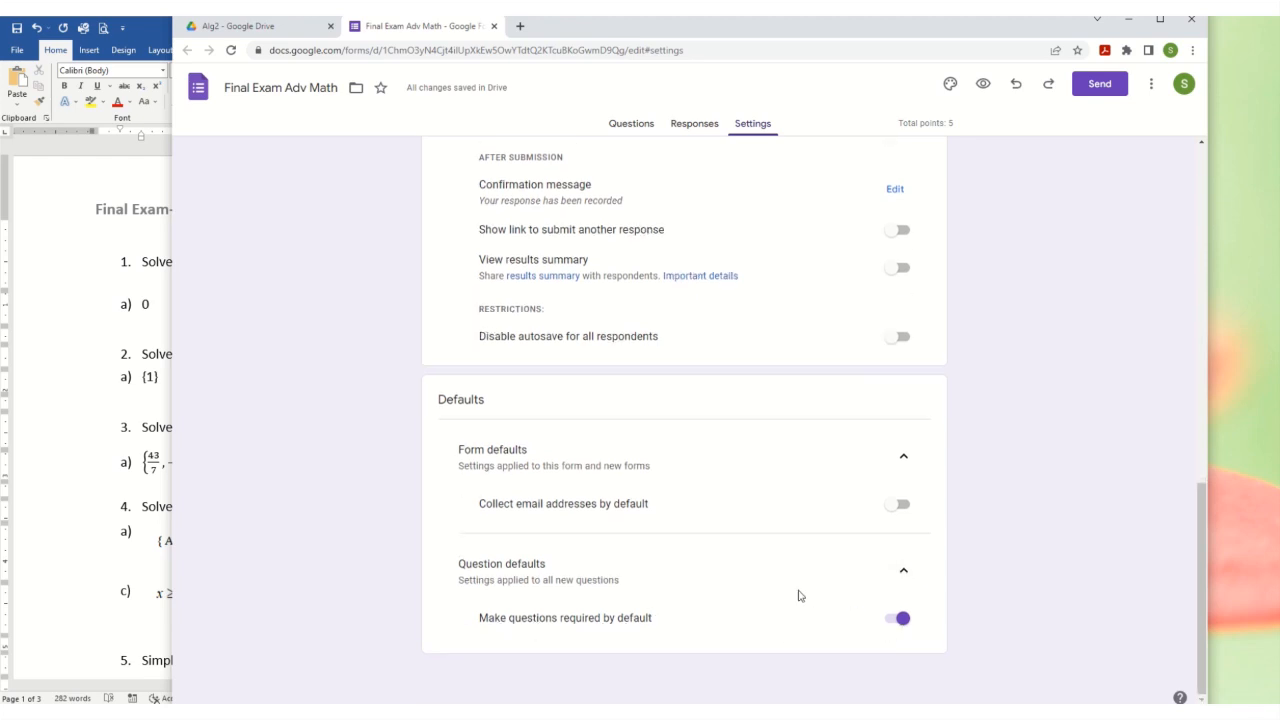
pyautogui.scroll(10, 766, 573)
pyautogui.scroll(1, 766, 573)
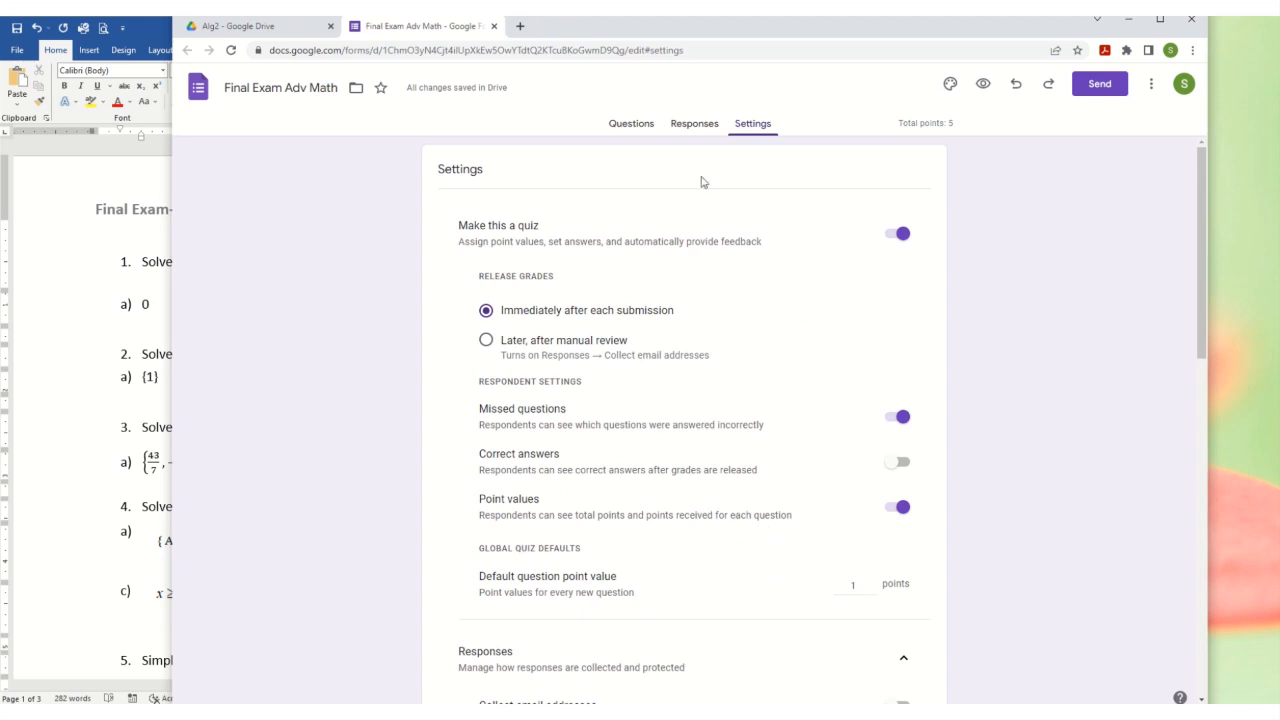
# Step: Check the first exam question for its answer key and point options, and recheck the quiz settings
pyautogui.click(631, 125)
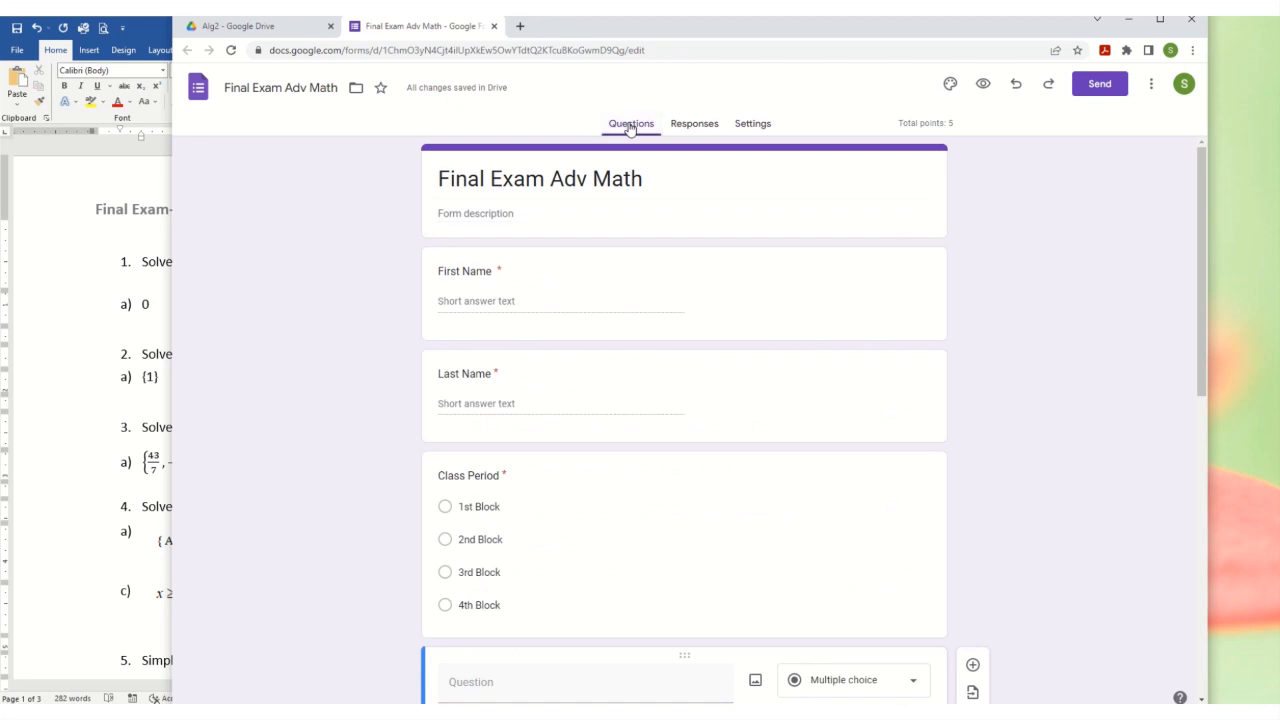
pyautogui.scroll(-5, 766, 575)
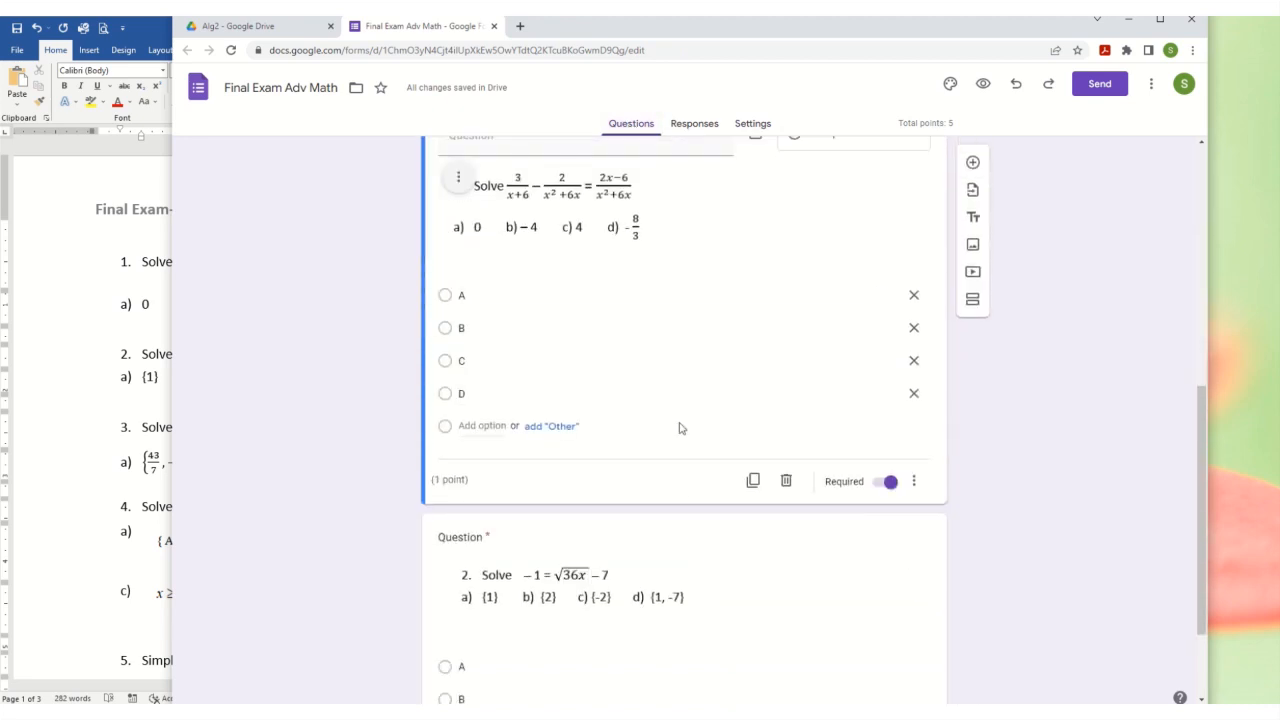
pyautogui.click(676, 391)
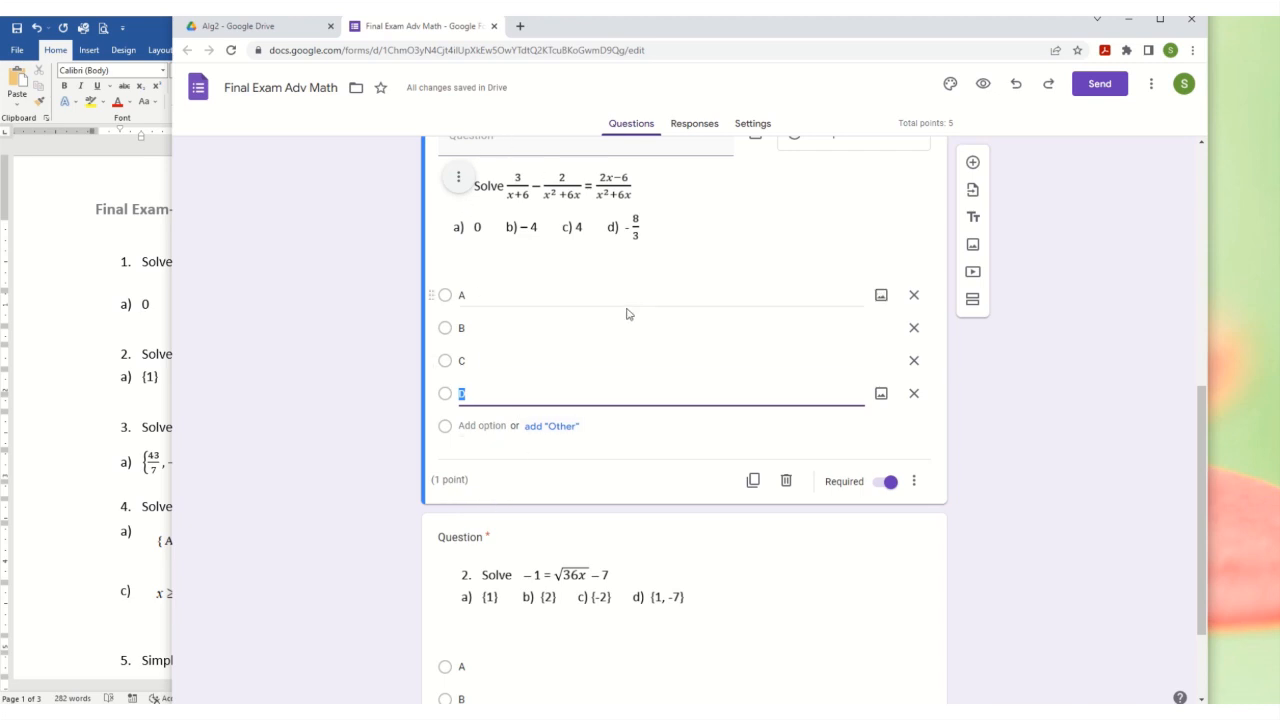
pyautogui.click(752, 124)
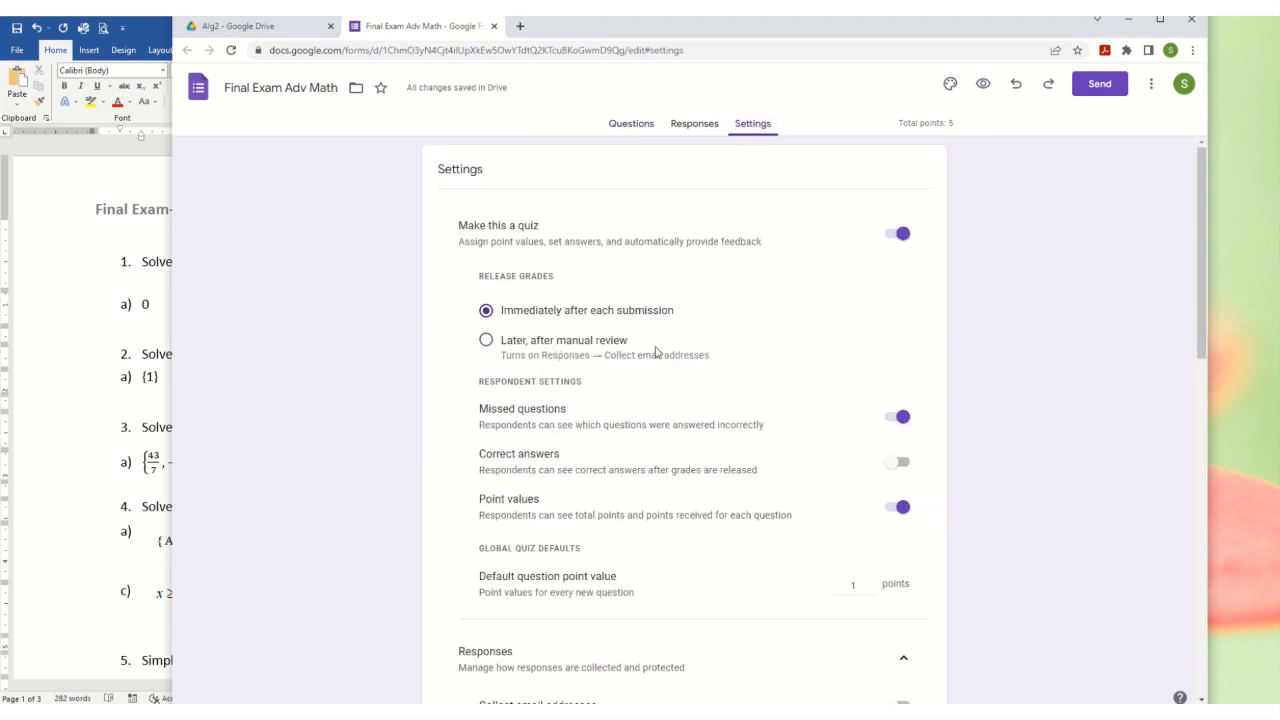
pyautogui.click(631, 130)
pyautogui.scroll(-4, 583, 485)
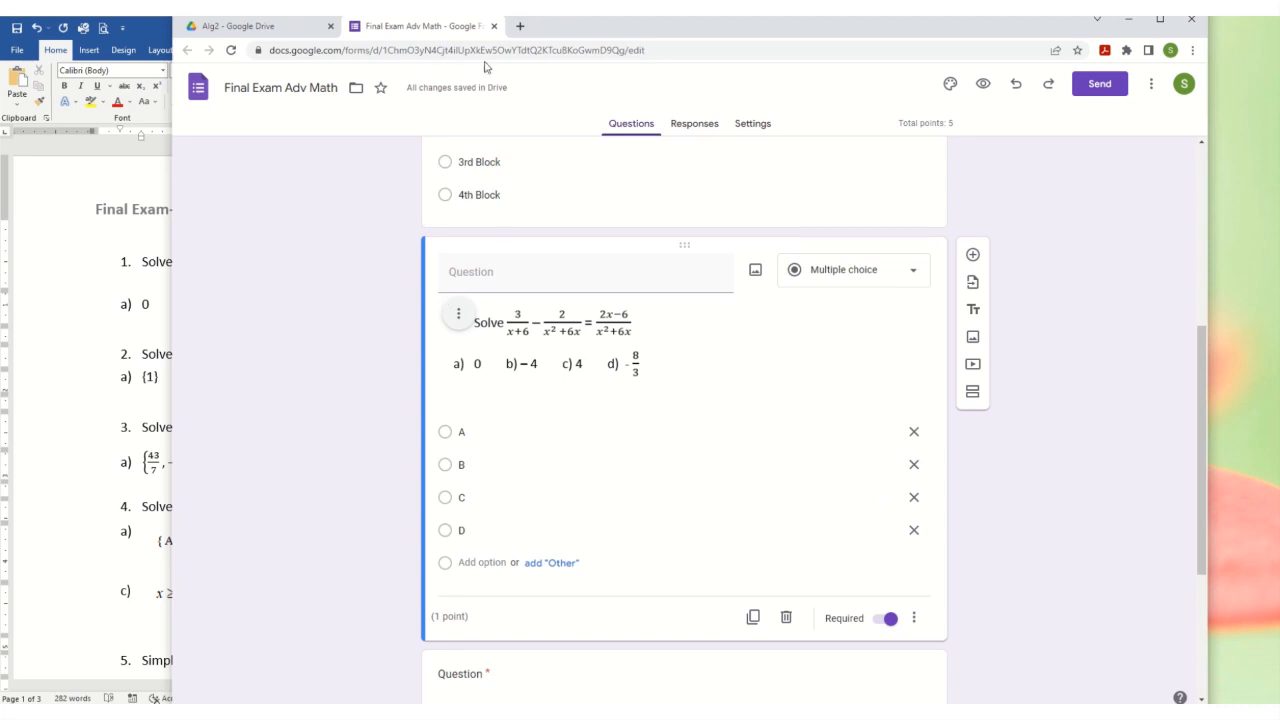
# Step: Close the form, reopen it from the Alg2 folder in Google Drive, and select the first exam question for editing
pyautogui.click(494, 26)
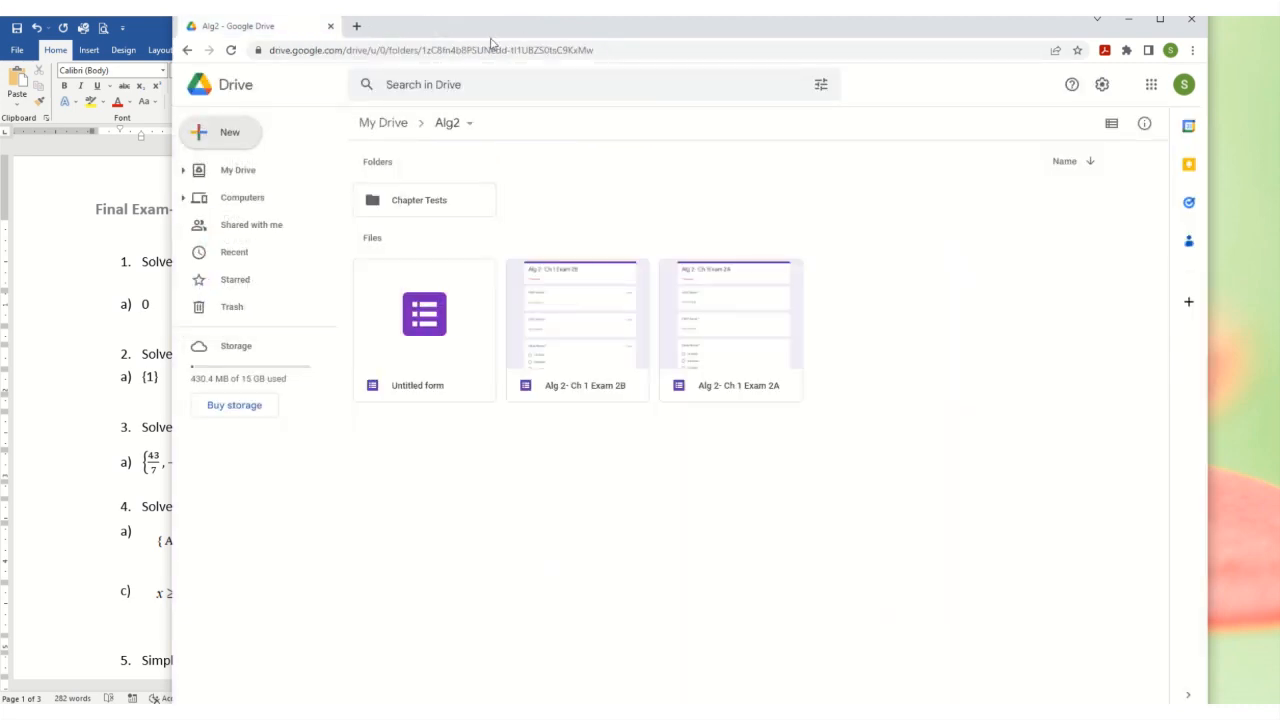
pyautogui.click(430, 330)
pyautogui.doubleClick(430, 330)
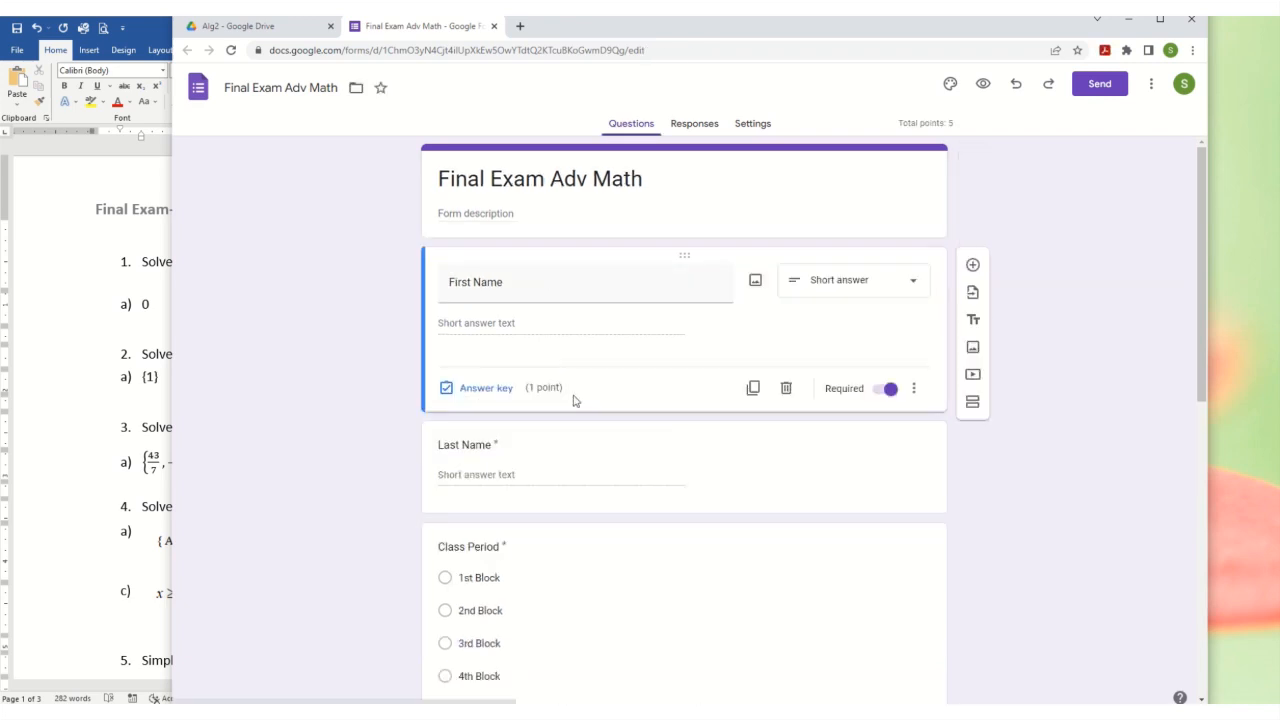
pyautogui.scroll(-5, 574, 405)
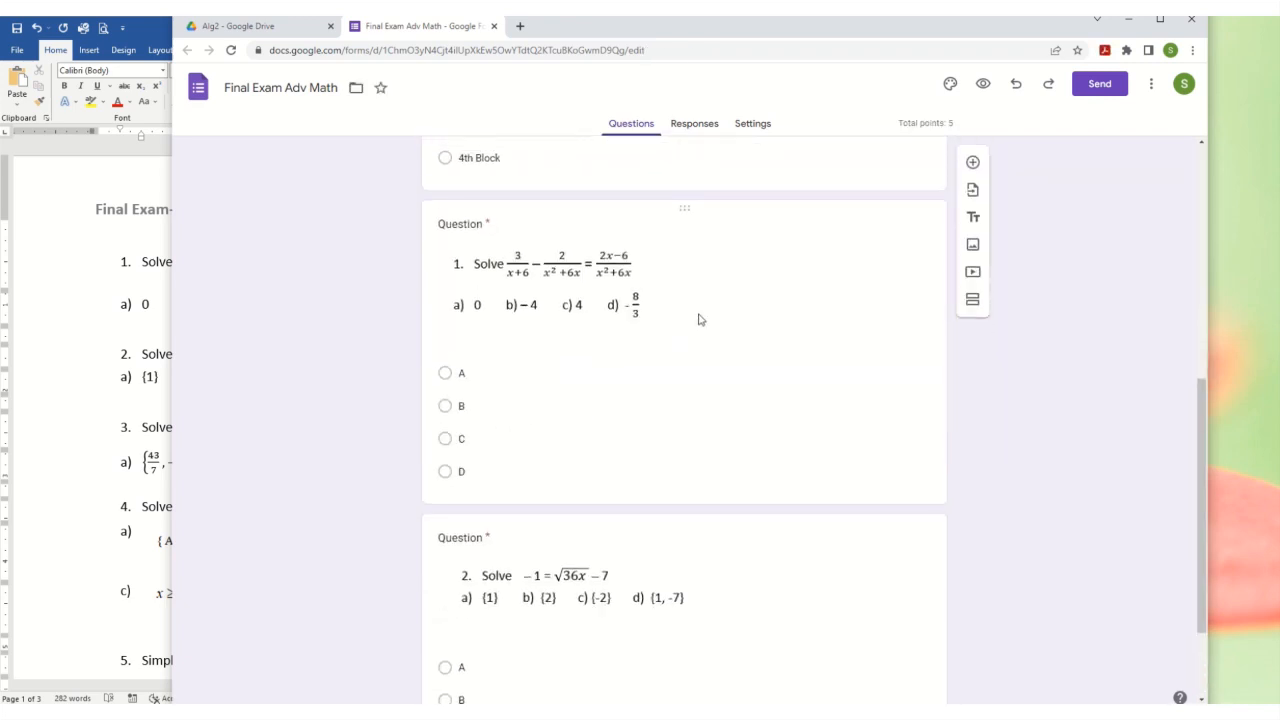
pyautogui.click(698, 318)
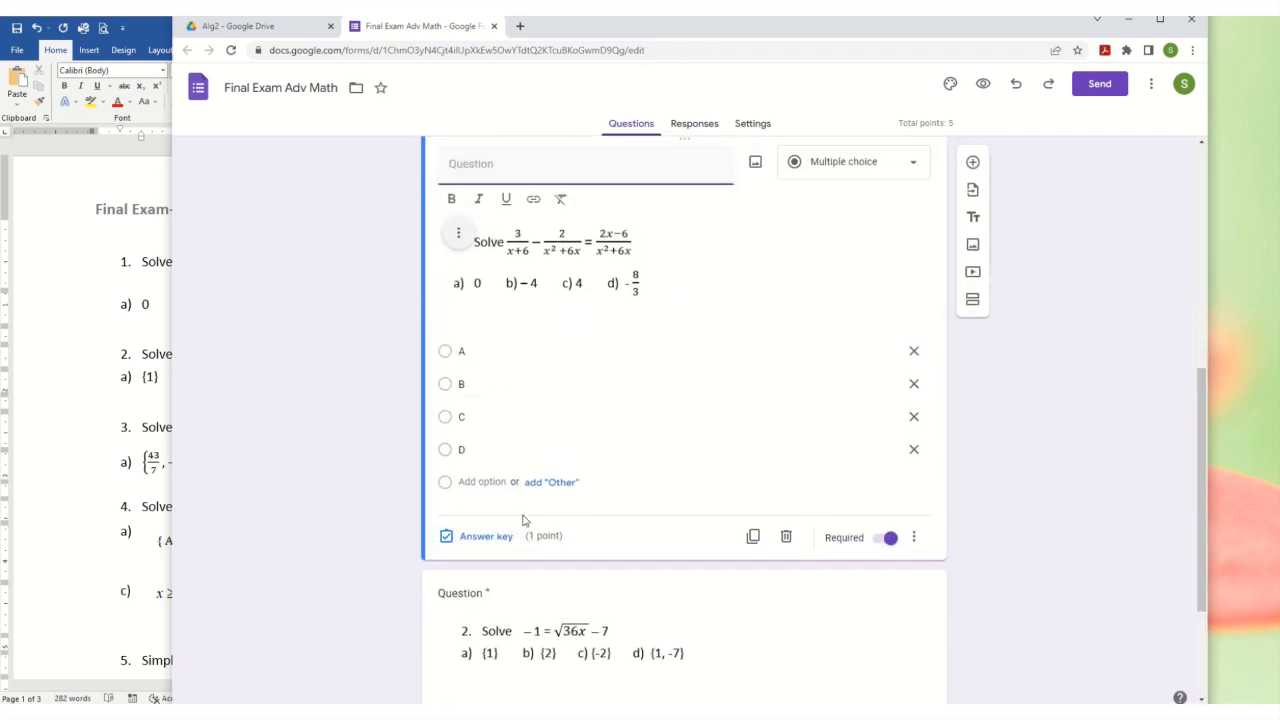
# Step: Set C as the correct answer for question 1 and check the answer feedback options without adding feedback
pyautogui.click(476, 540)
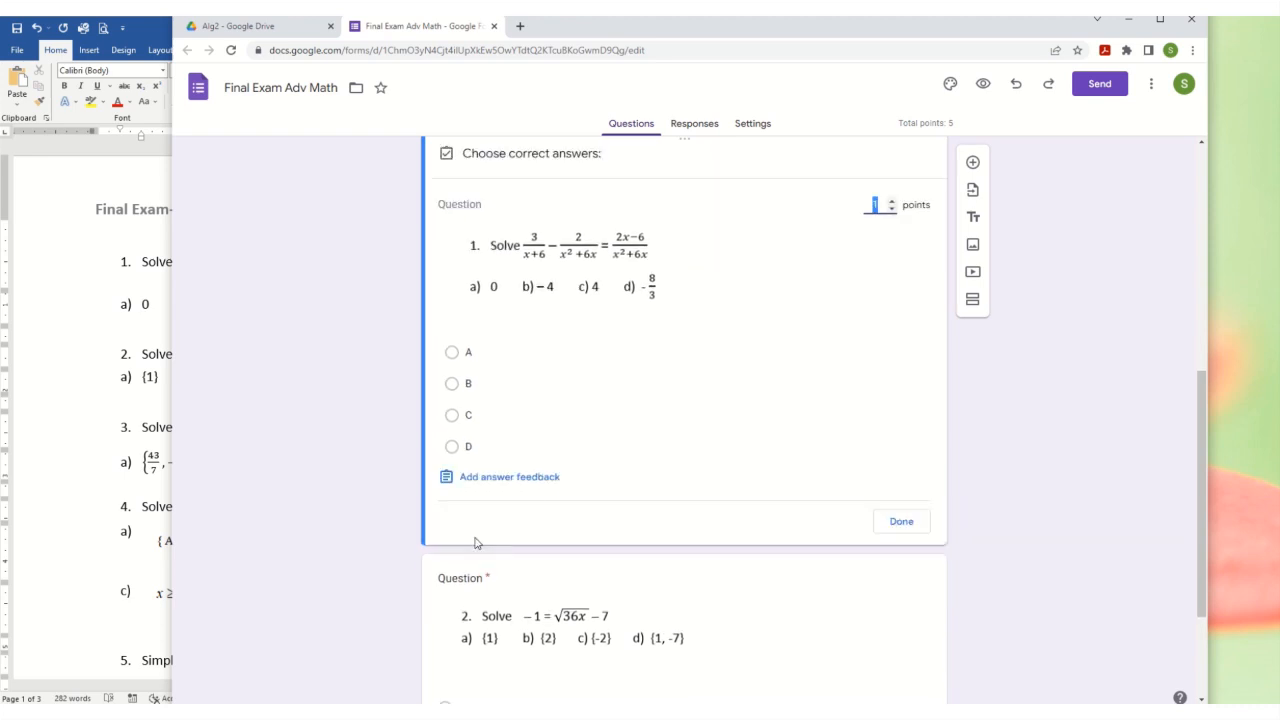
pyautogui.click(451, 415)
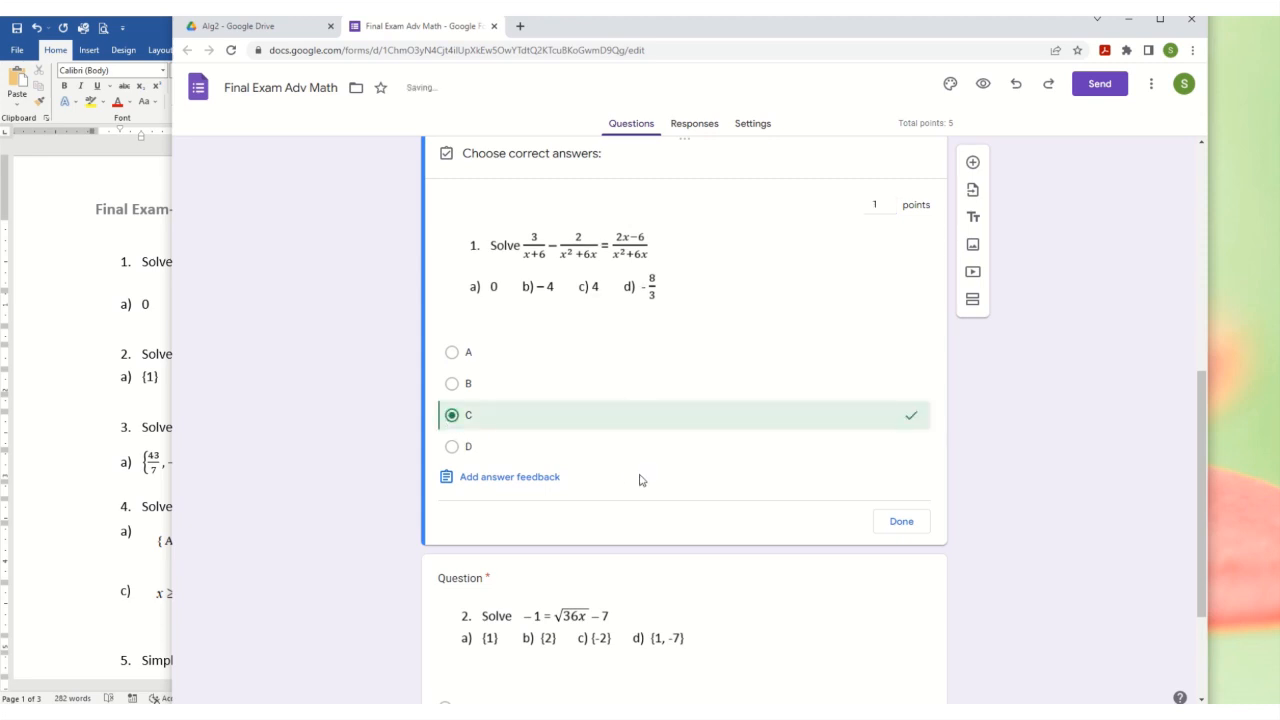
pyautogui.click(451, 384)
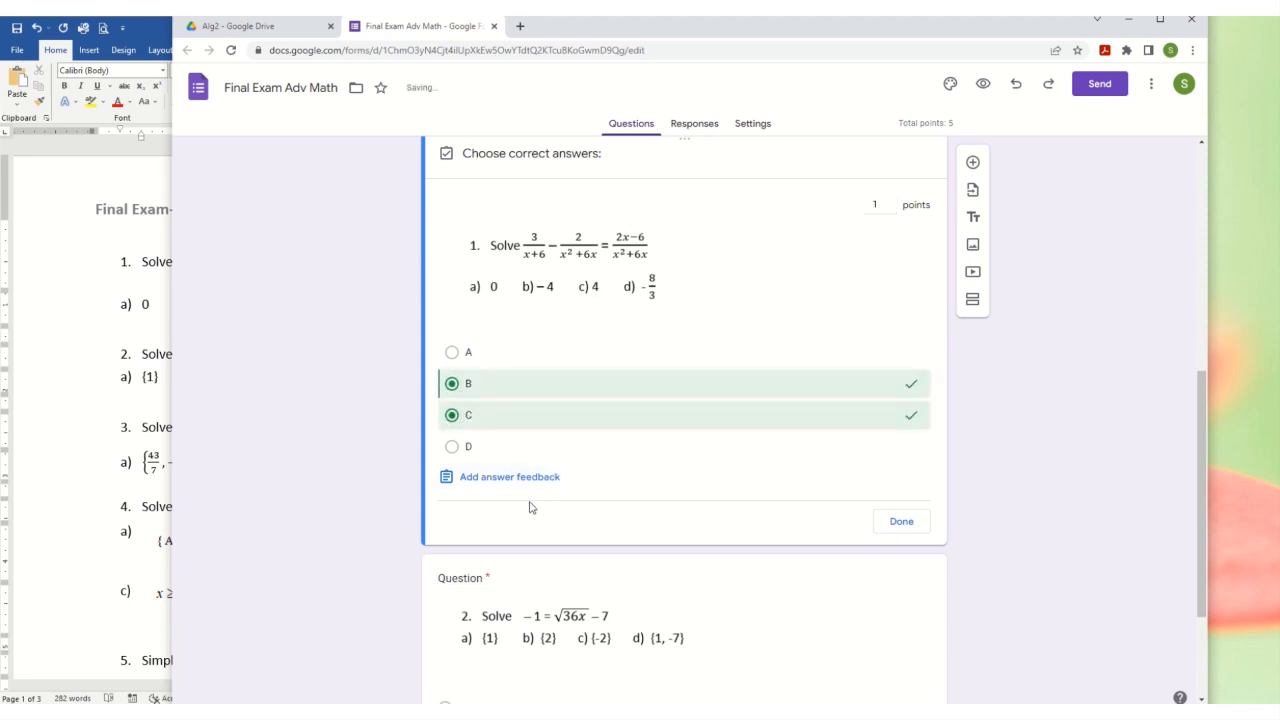
pyautogui.click(451, 384)
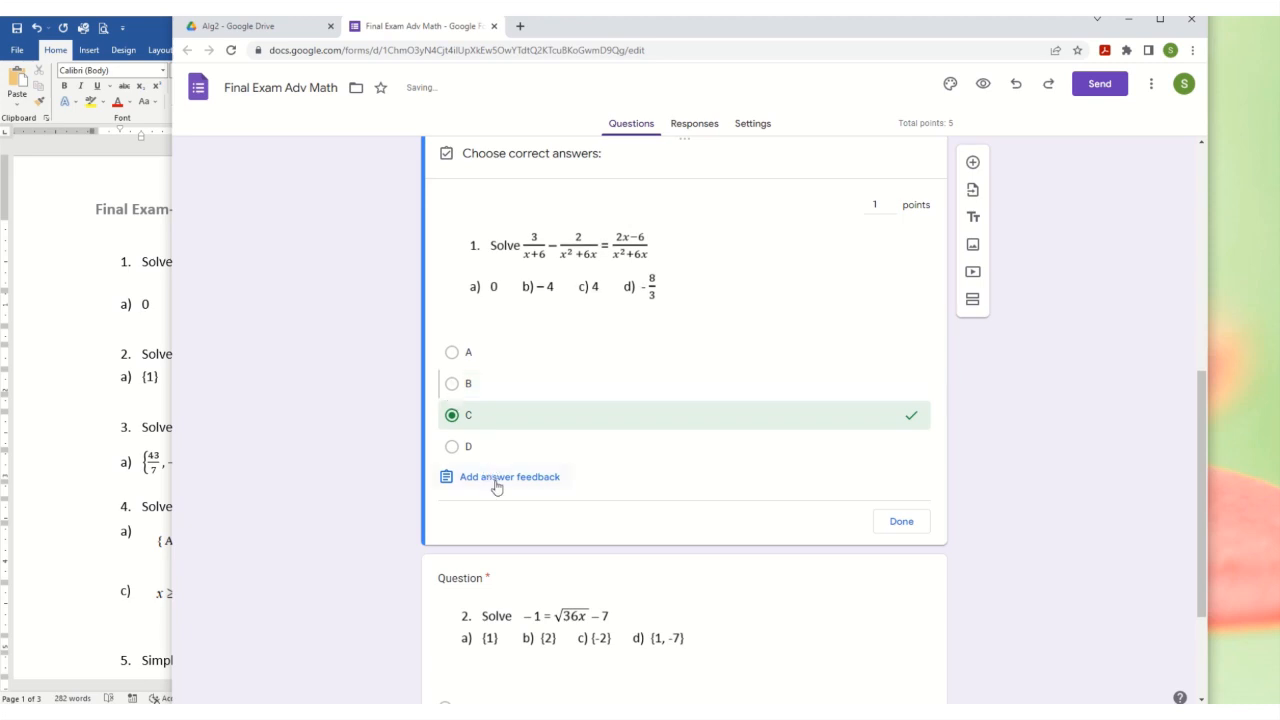
pyautogui.click(496, 482)
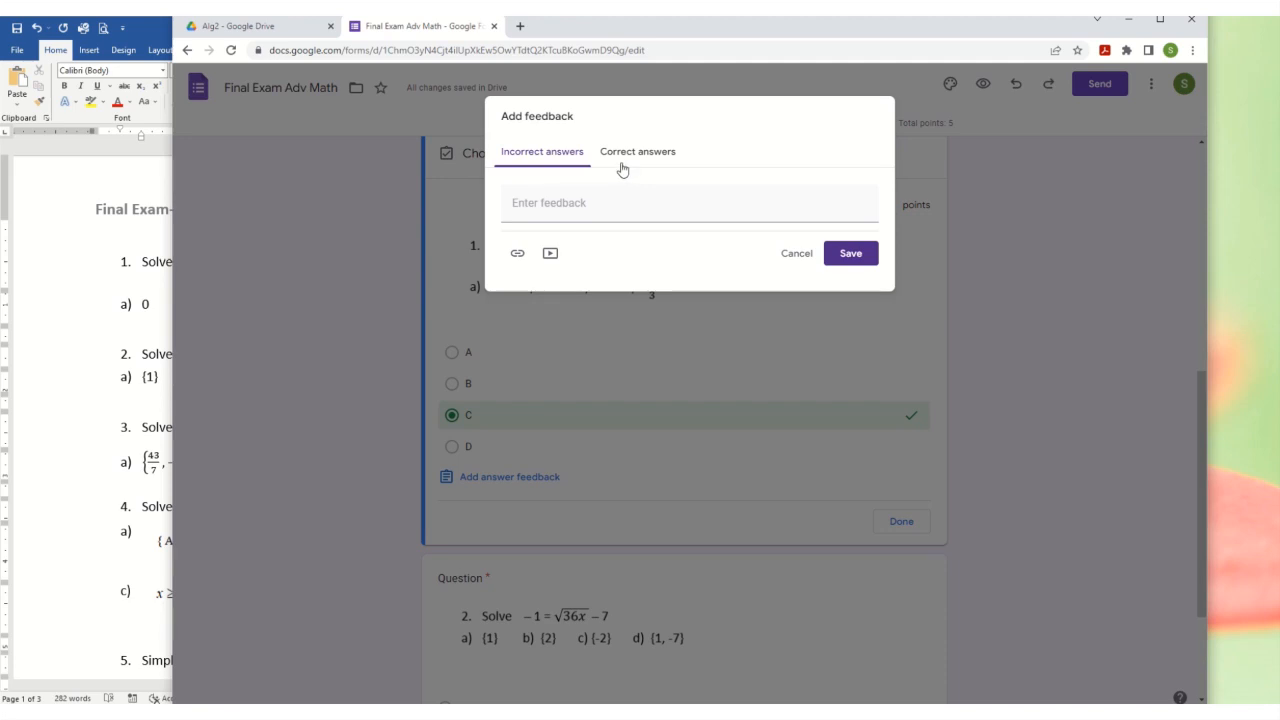
pyautogui.click(794, 257)
# Step: Set C as the correct answer in the answer key of question 2, the square root equation
pyautogui.scroll(-2, 737, 480)
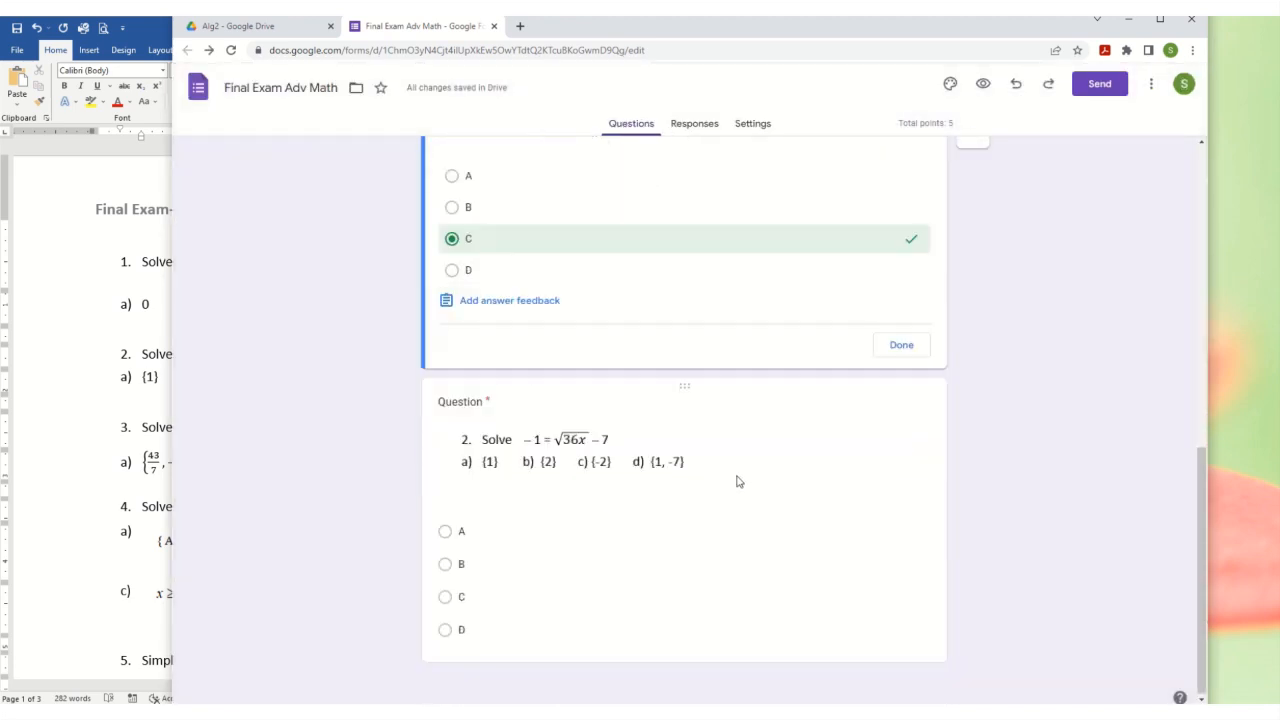
pyautogui.click(648, 523)
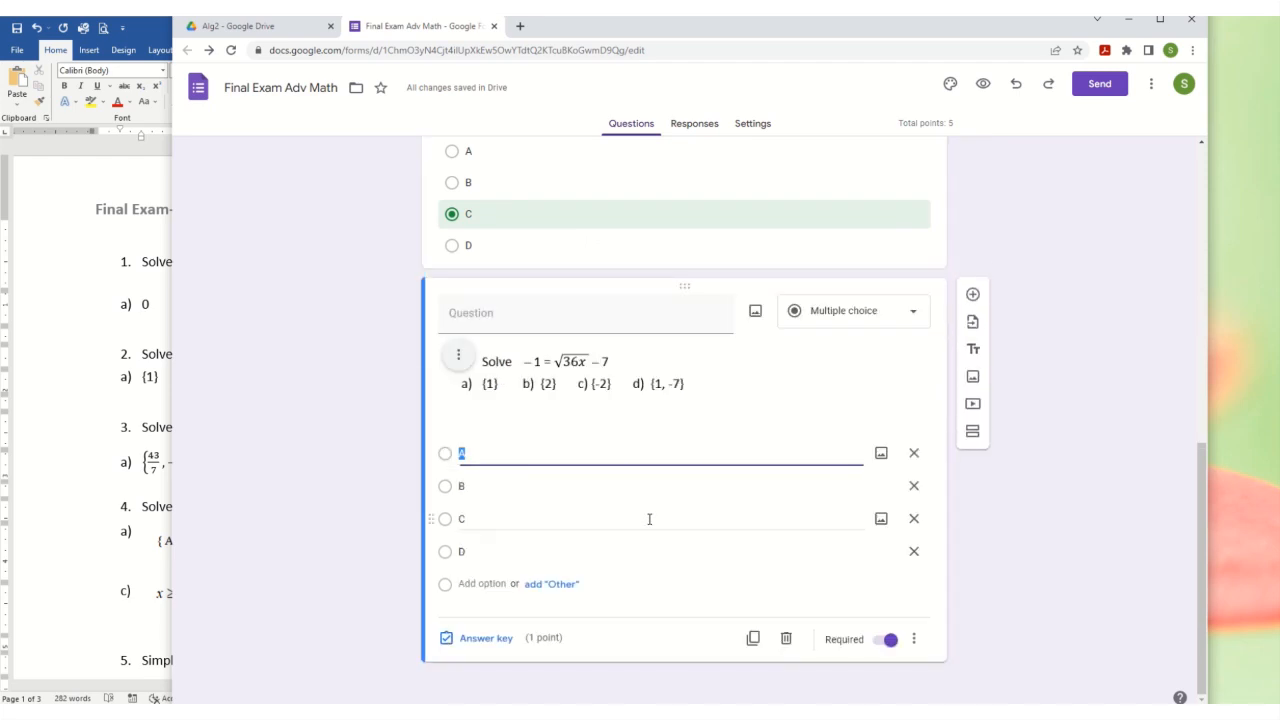
pyautogui.click(500, 638)
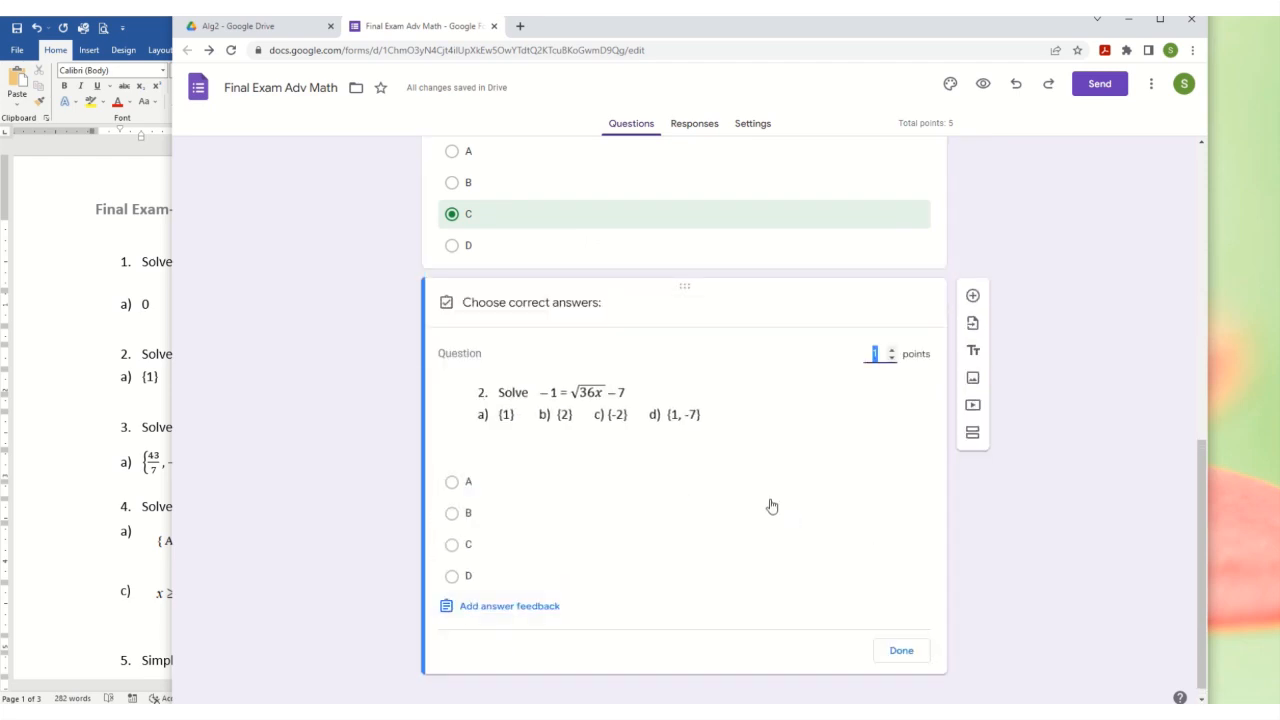
pyautogui.click(465, 550)
pyautogui.click(903, 652)
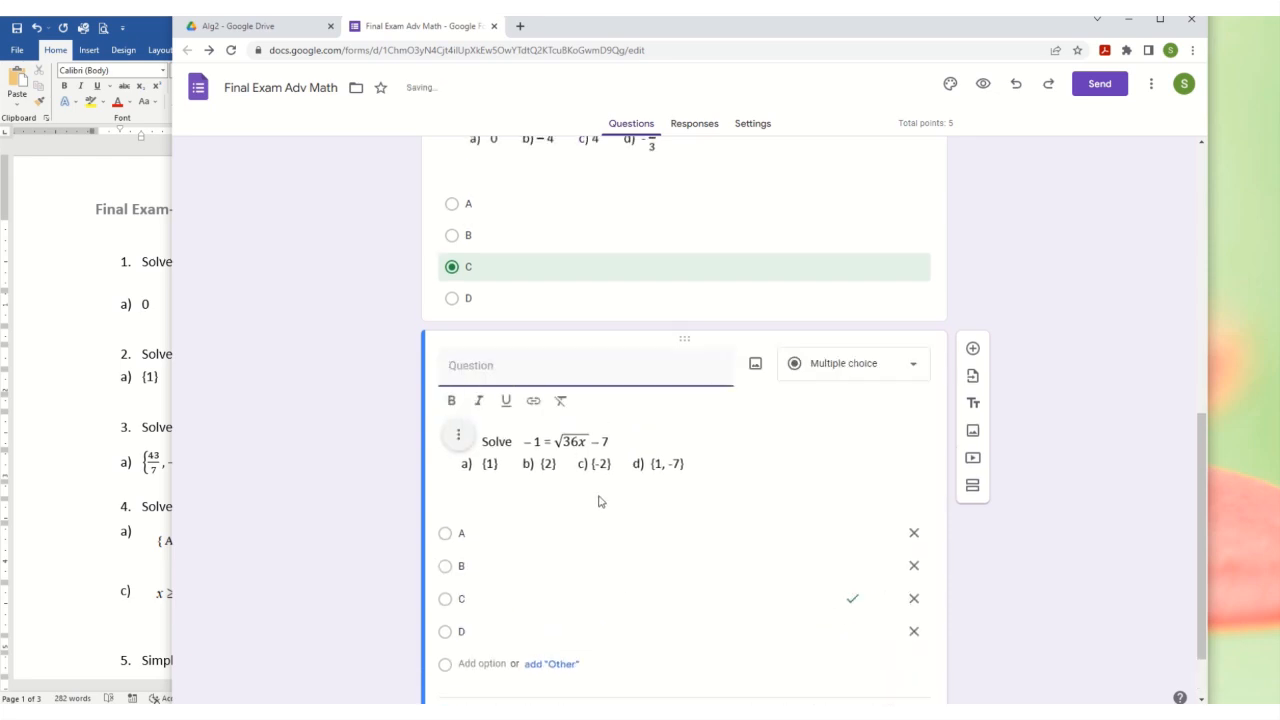
# Step: Close the final exam form and open the Pre Test ACT E26 form from My Drive
pyautogui.scroll(6, 600, 501)
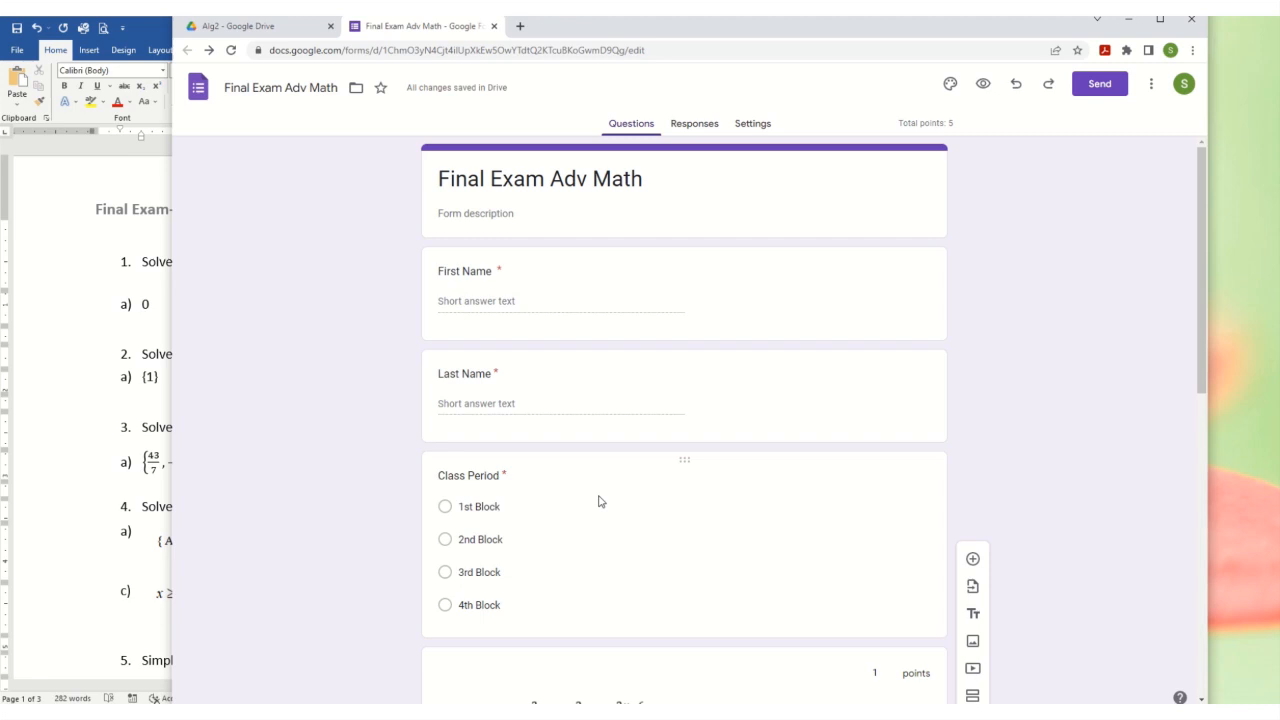
pyautogui.click(494, 26)
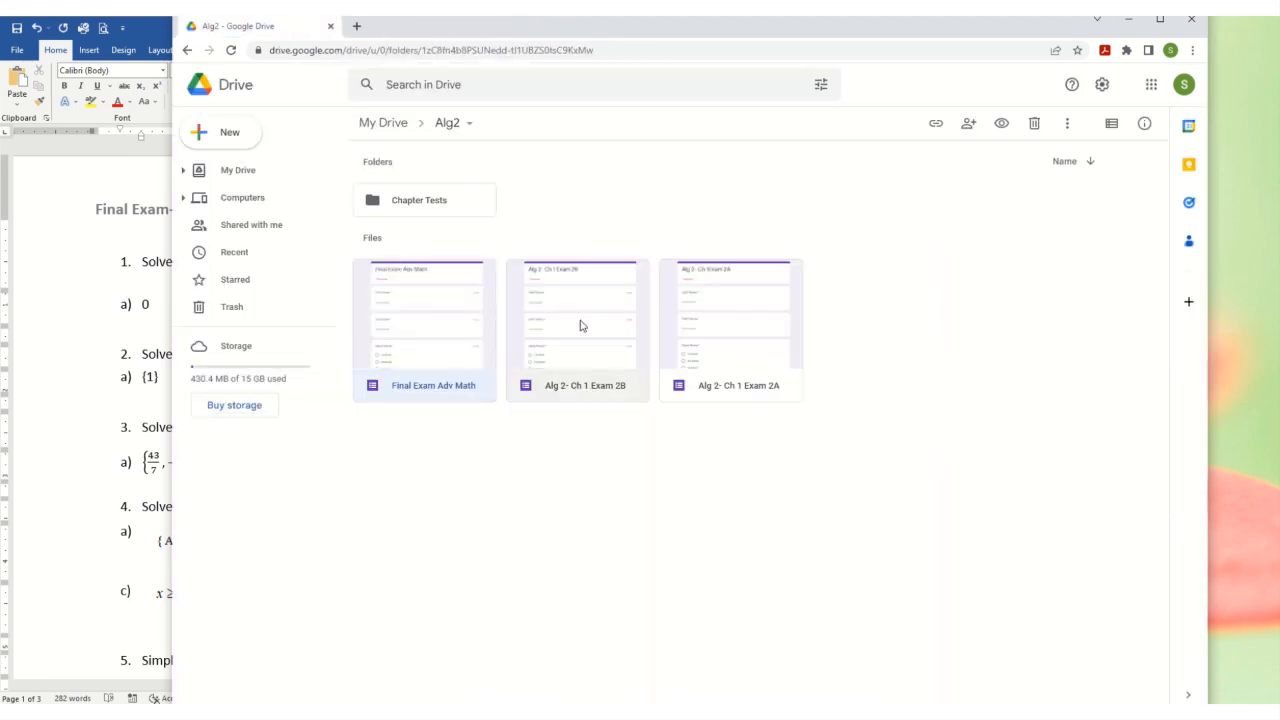
pyautogui.click(382, 124)
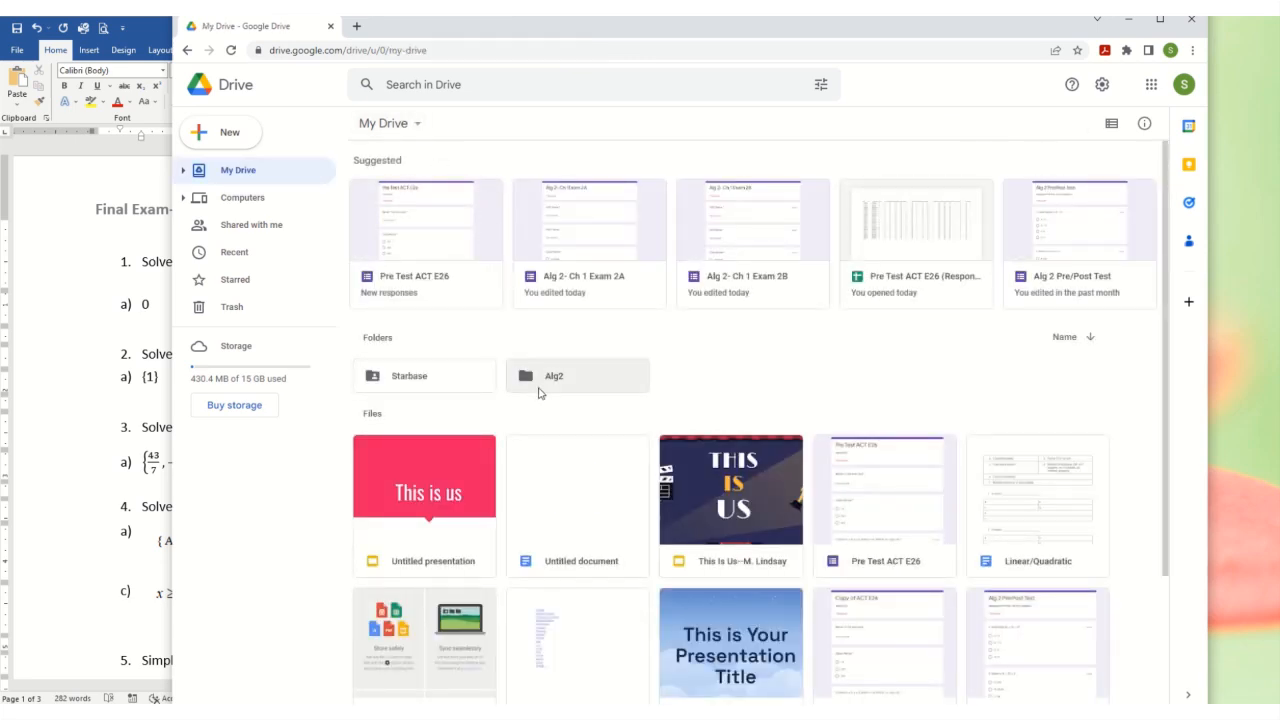
pyautogui.doubleClick(425, 278)
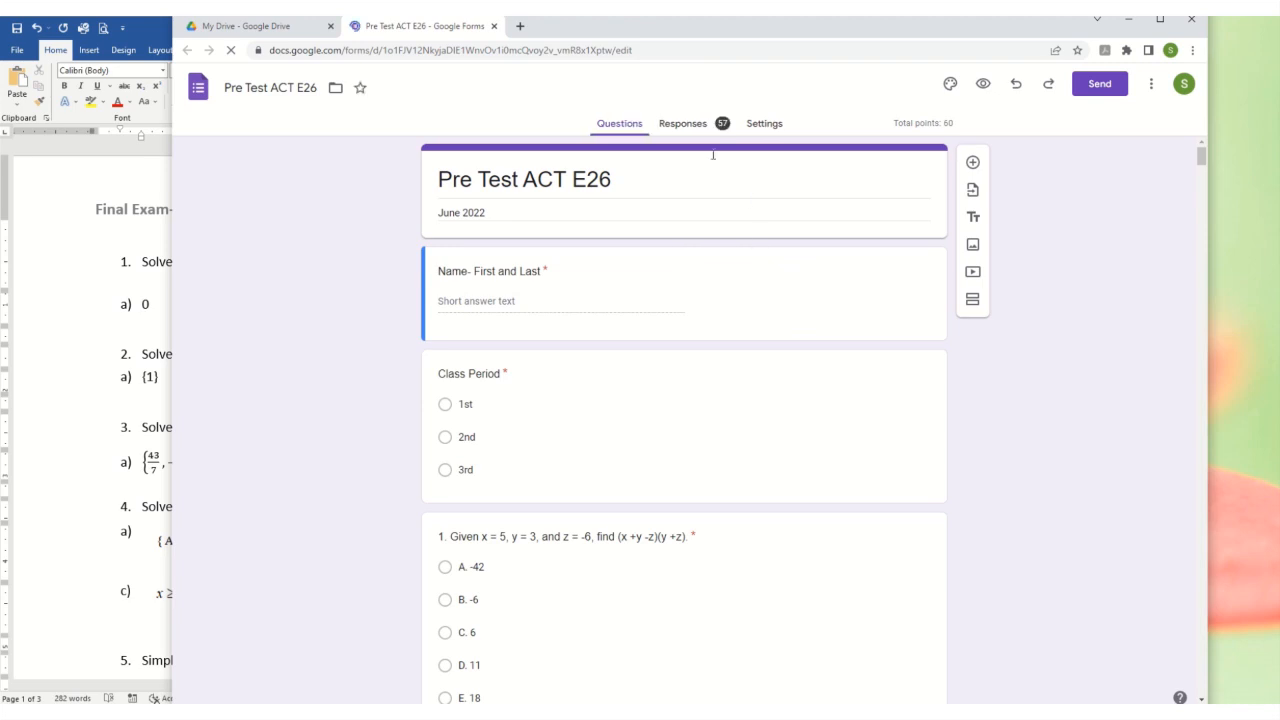
# Step: Examine the response summary of Pre Test ACT E26, including the score insights, points distribution and frequently missed questions
pyautogui.click(692, 126)
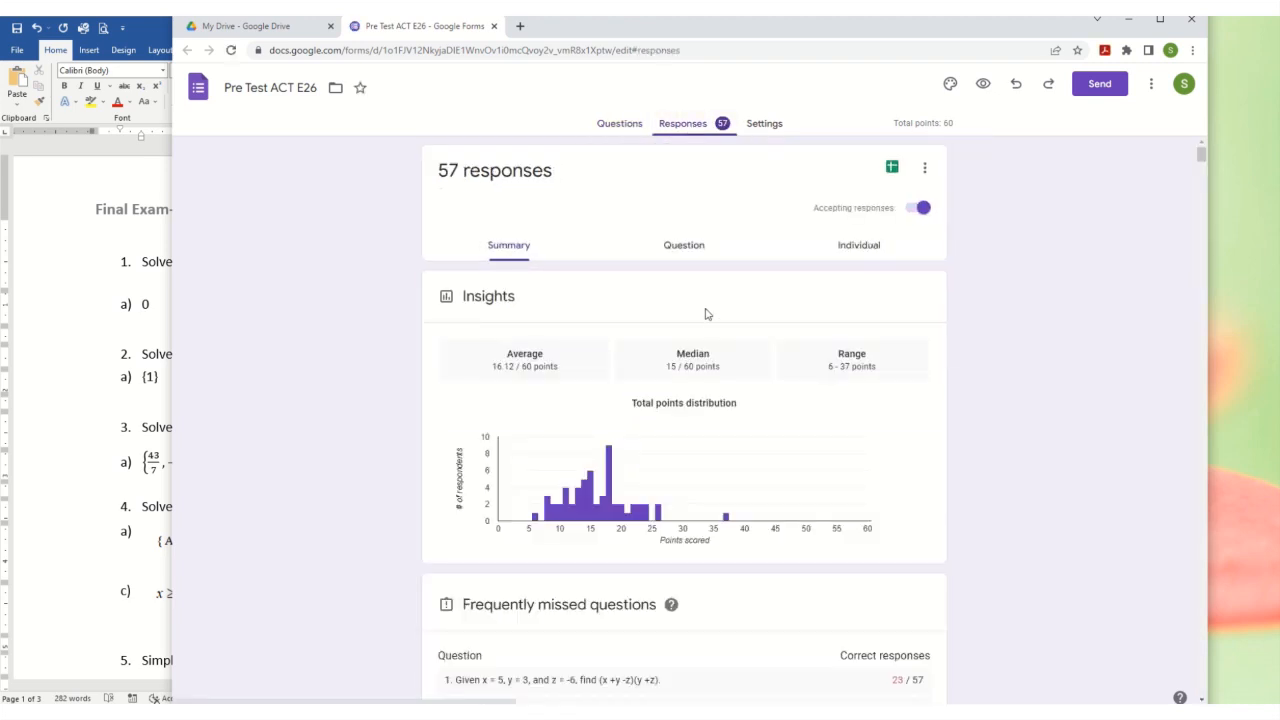
pyautogui.scroll(-2, 706, 314)
pyautogui.scroll(-6, 620, 472)
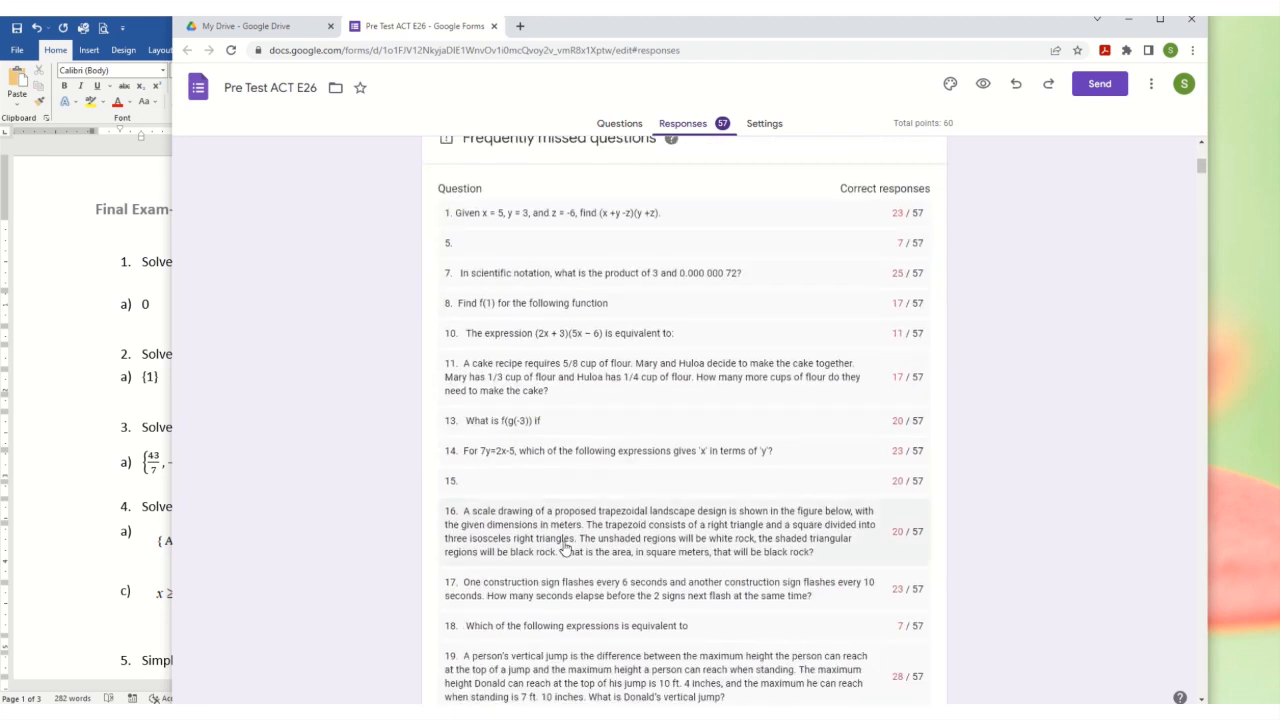
pyautogui.scroll(5, 560, 545)
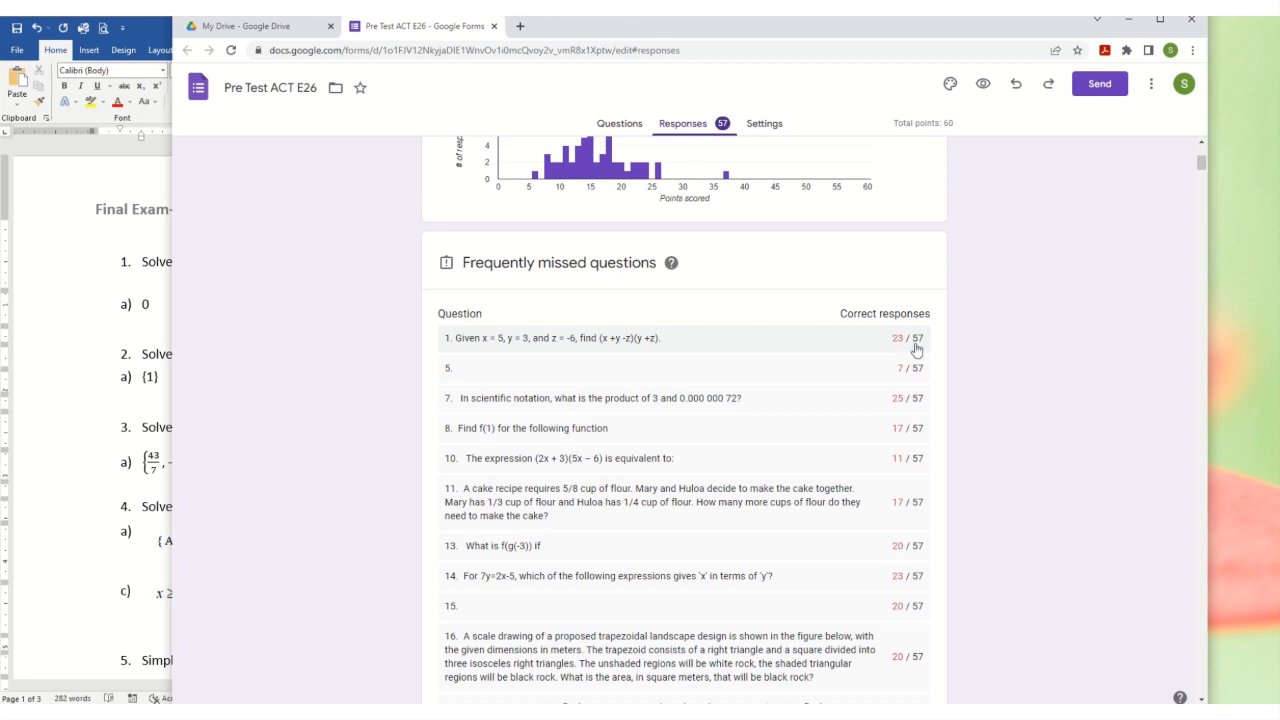
pyautogui.scroll(3, 712, 376)
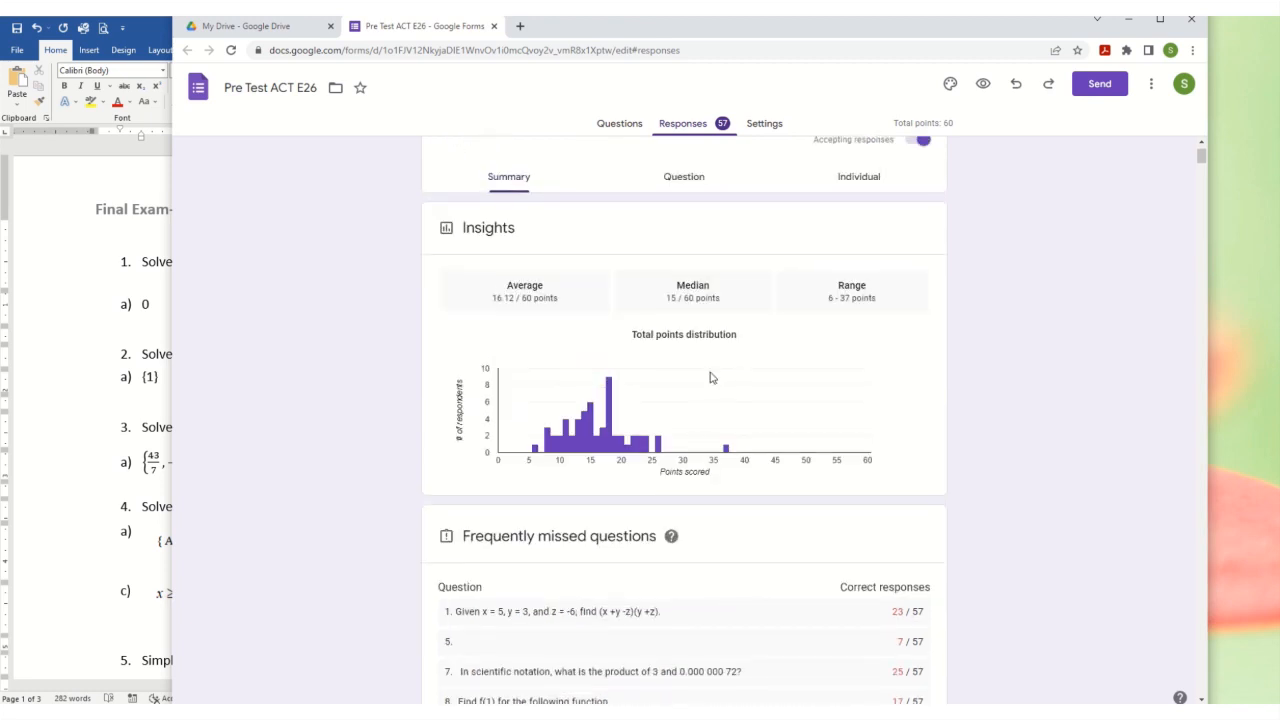
pyautogui.scroll(1, 710, 378)
pyautogui.scroll(-5, 708, 380)
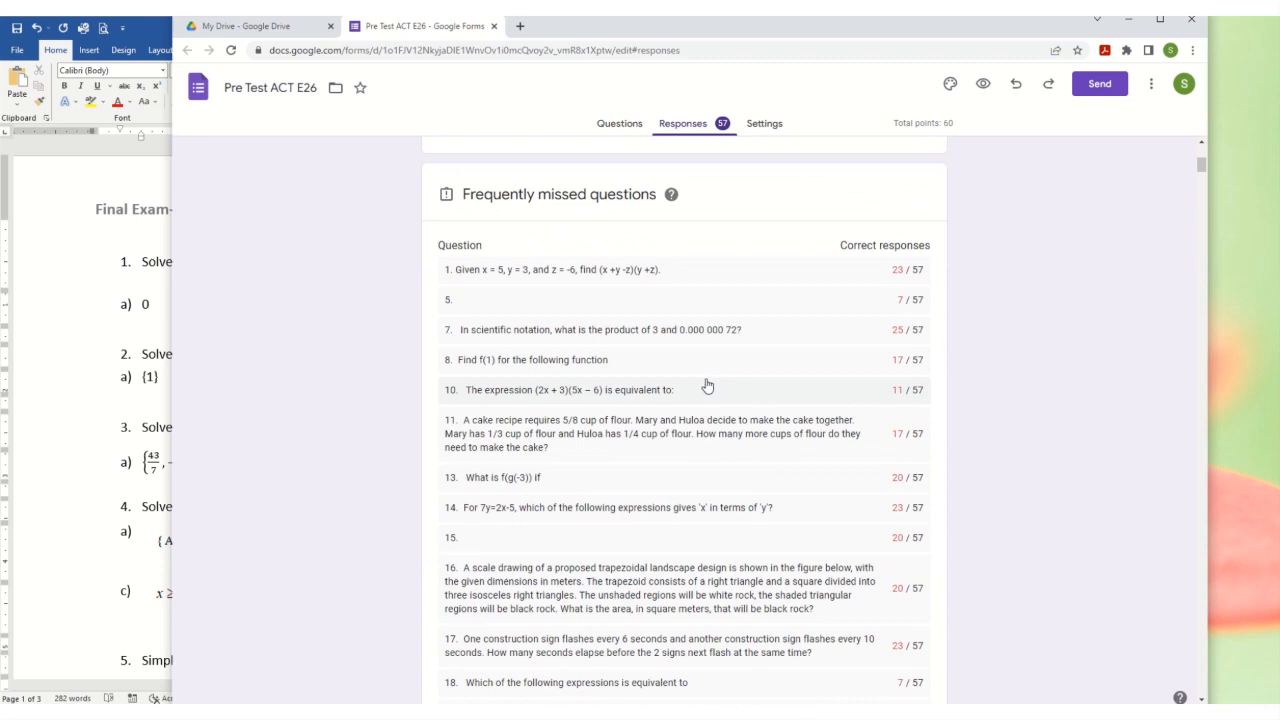
pyautogui.scroll(-9, 706, 385)
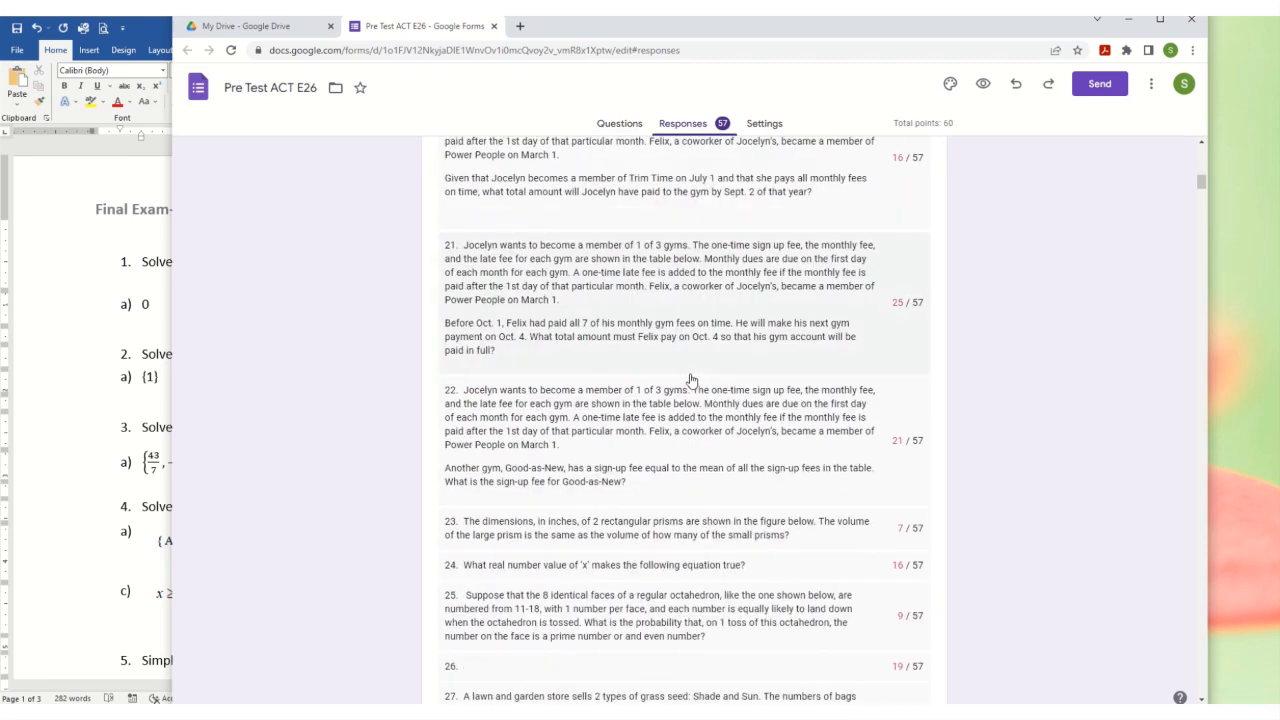
pyautogui.scroll(-8, 690, 380)
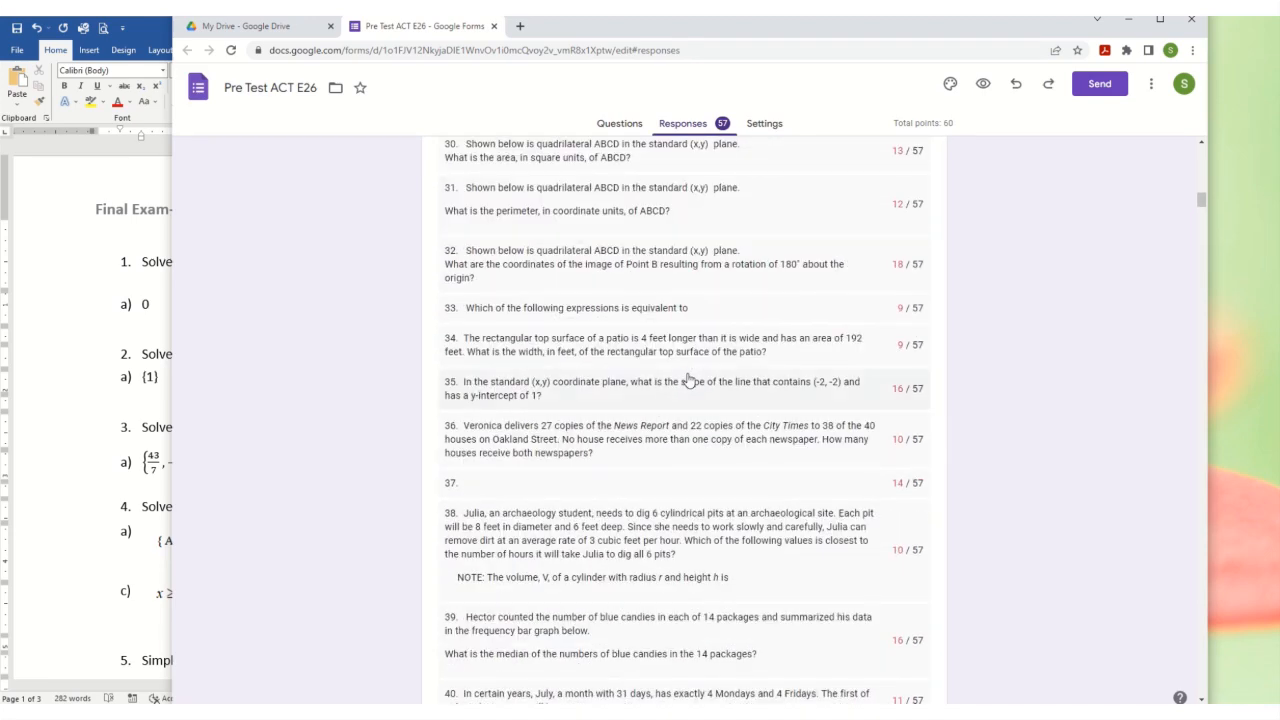
pyautogui.scroll(-8, 688, 380)
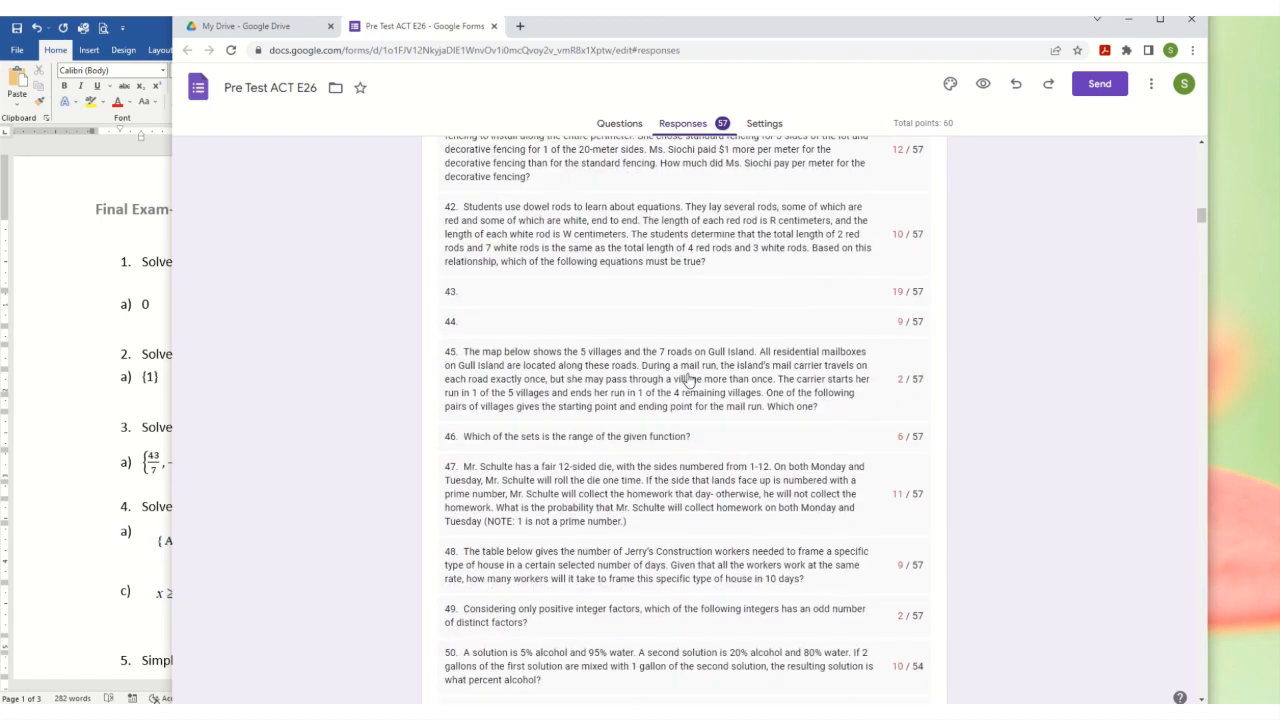
pyautogui.scroll(-6, 688, 381)
pyautogui.scroll(16, 688, 383)
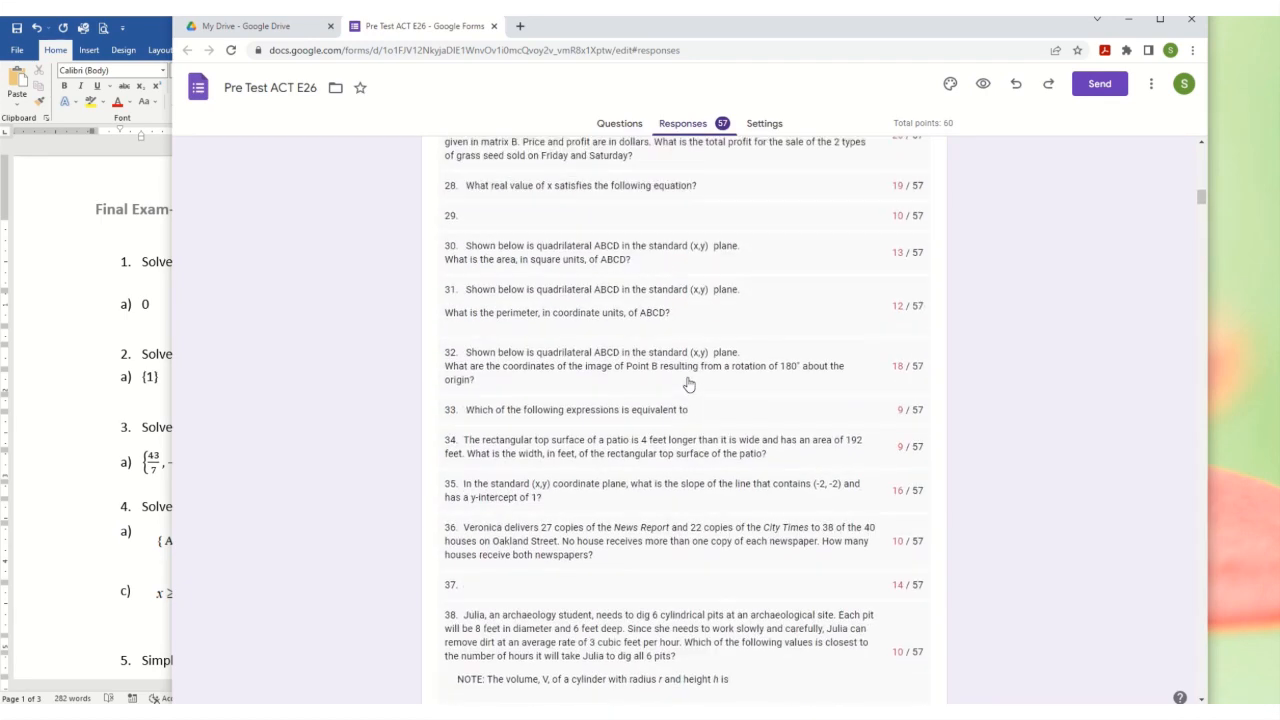
pyautogui.scroll(15, 688, 383)
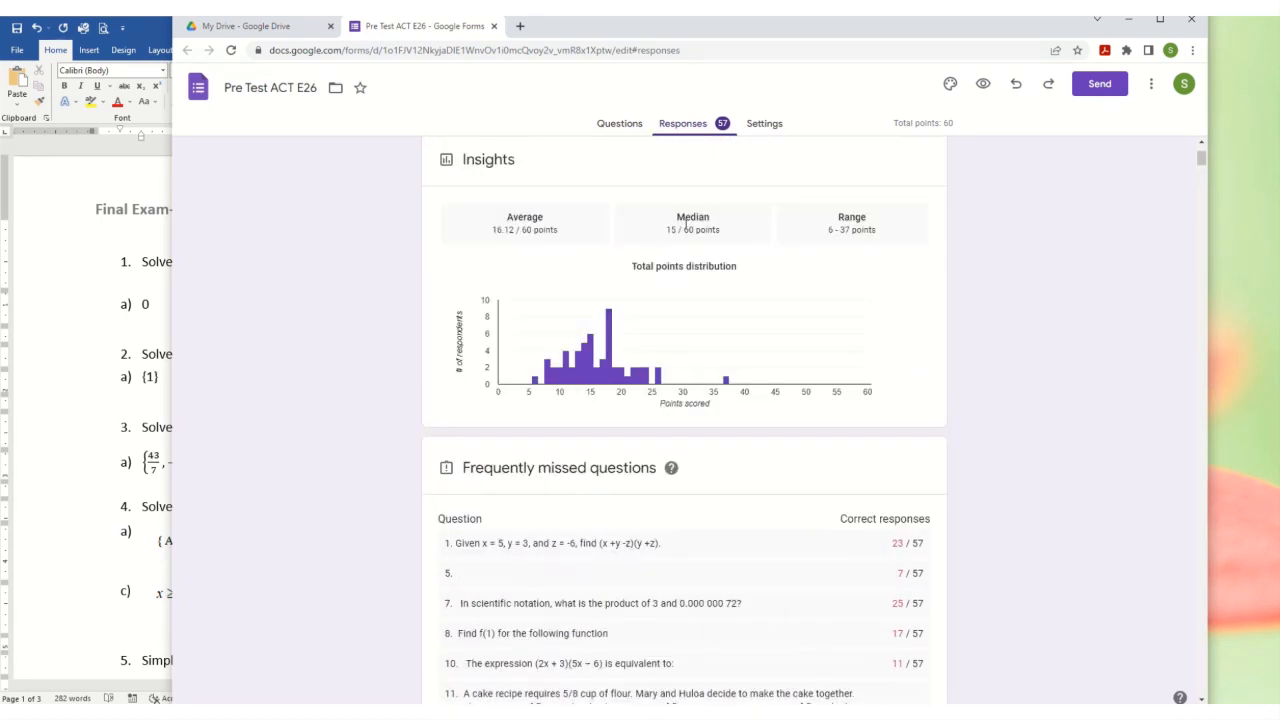
pyautogui.scroll(2, 686, 222)
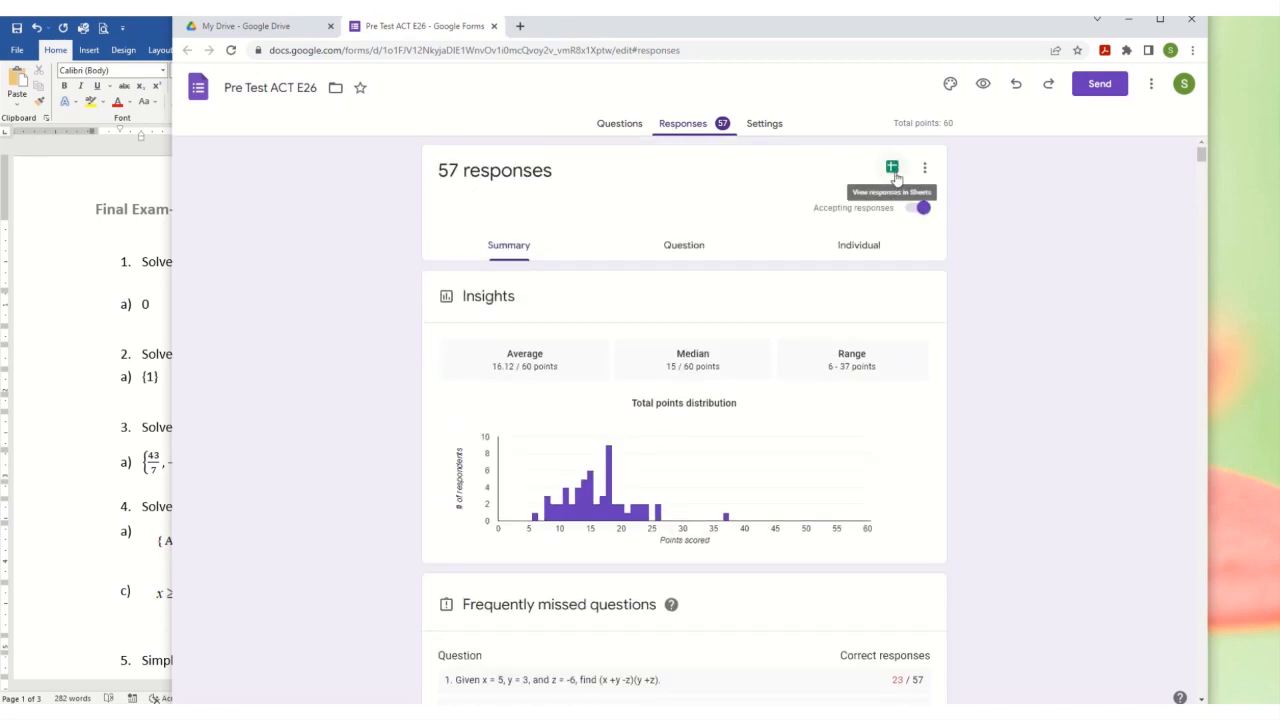
# Step: Open the form's responses in Google Sheets and inspect the score and student name columns and their available column actions
pyautogui.click(892, 168)
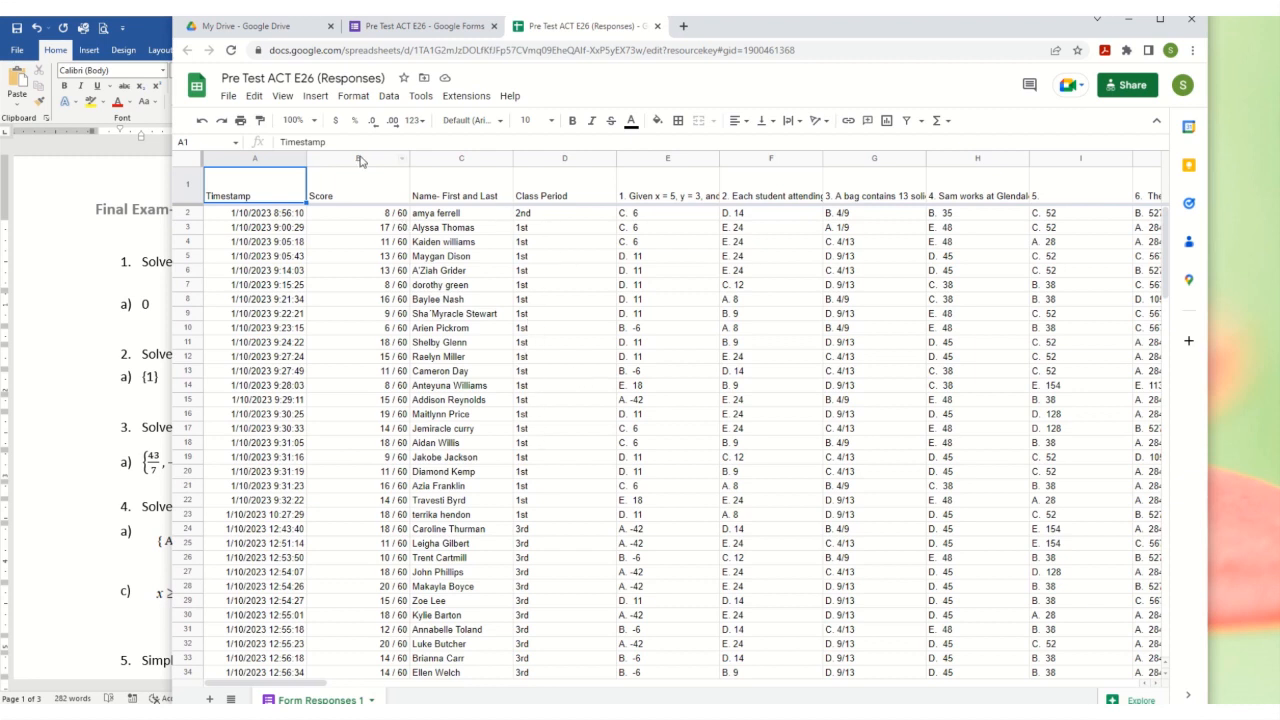
pyautogui.moveTo(360, 161); pyautogui.dragTo(430, 158)
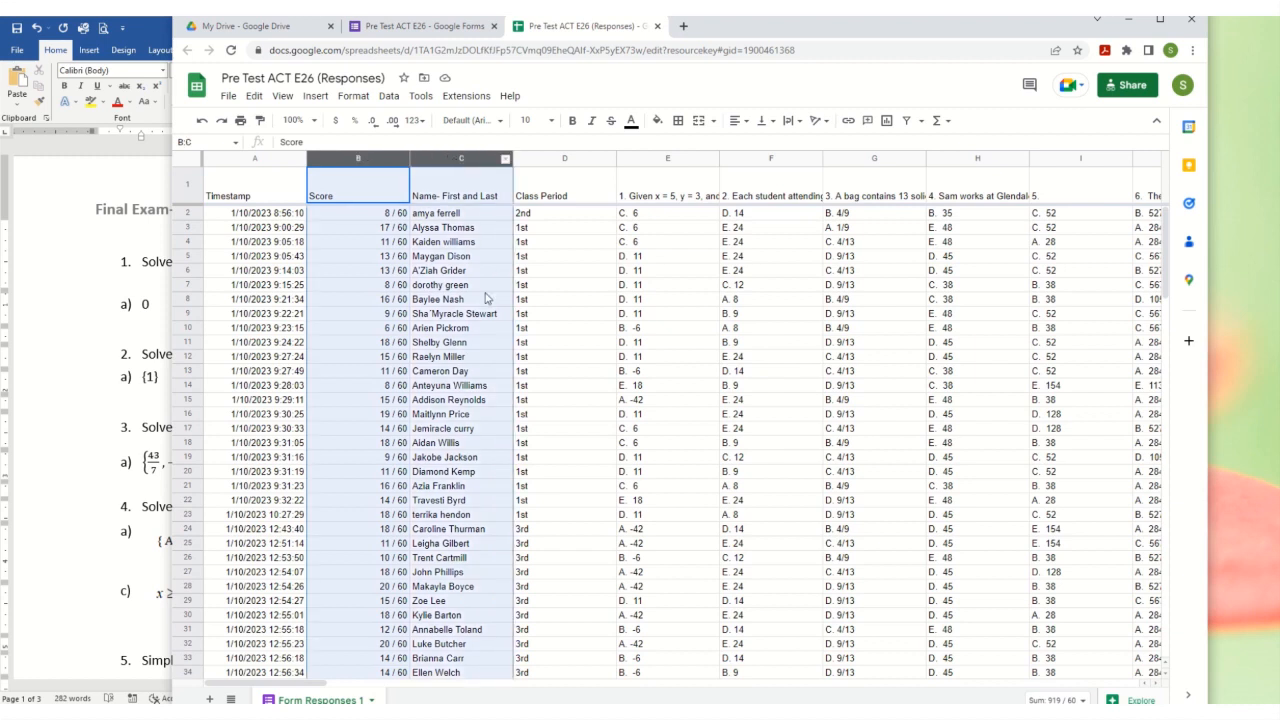
pyautogui.rightClick(465, 438)
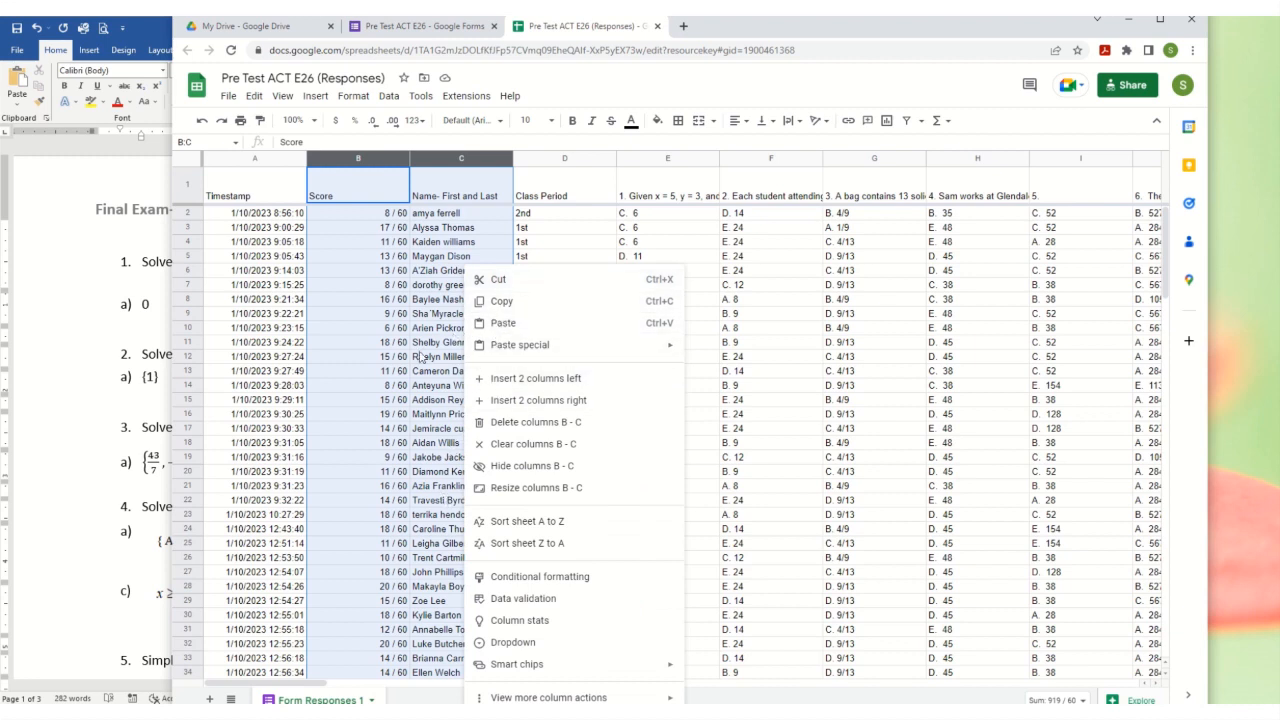
pyautogui.click(360, 405)
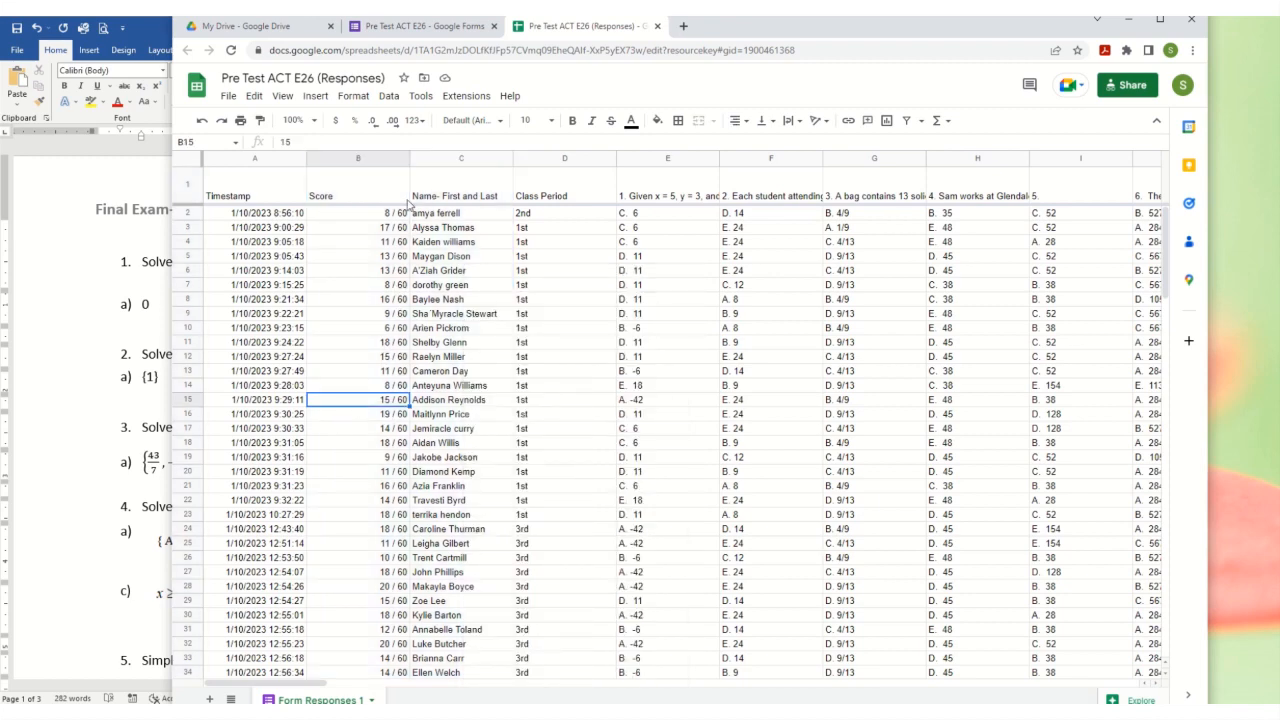